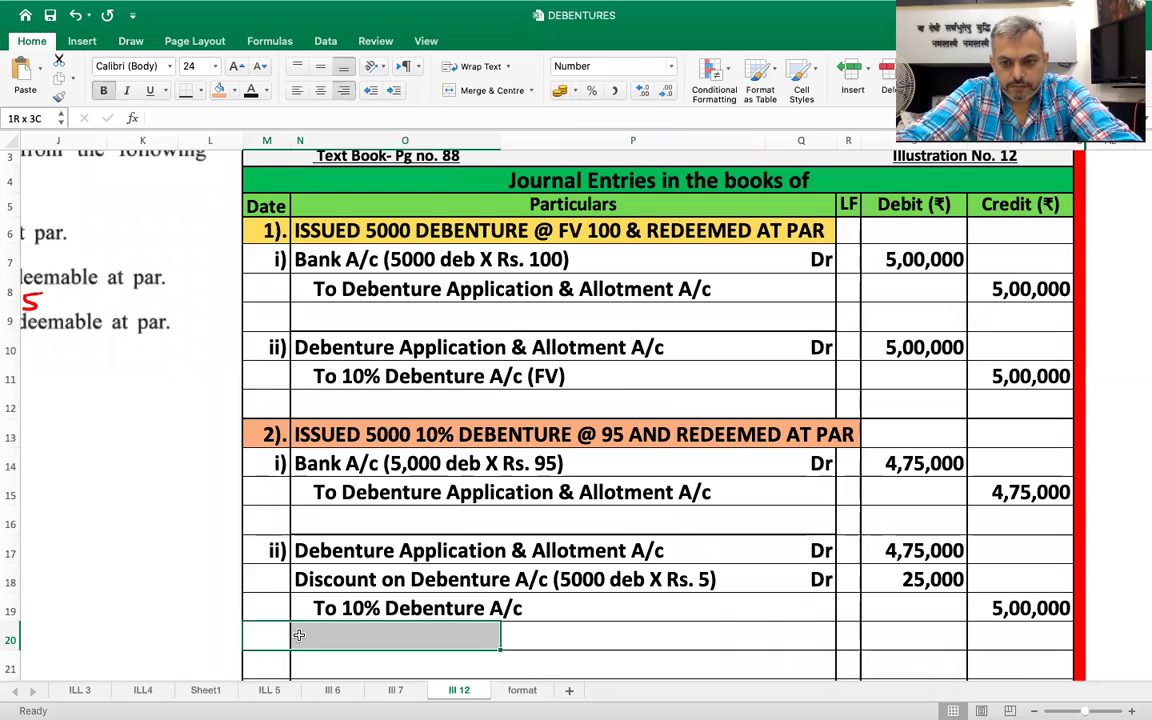
- Add a bottom border across row 20 from the Date to the Credit column, and enter 3) in M21
key(shift+Right)
key(shift+Right)
key(shift+Right)
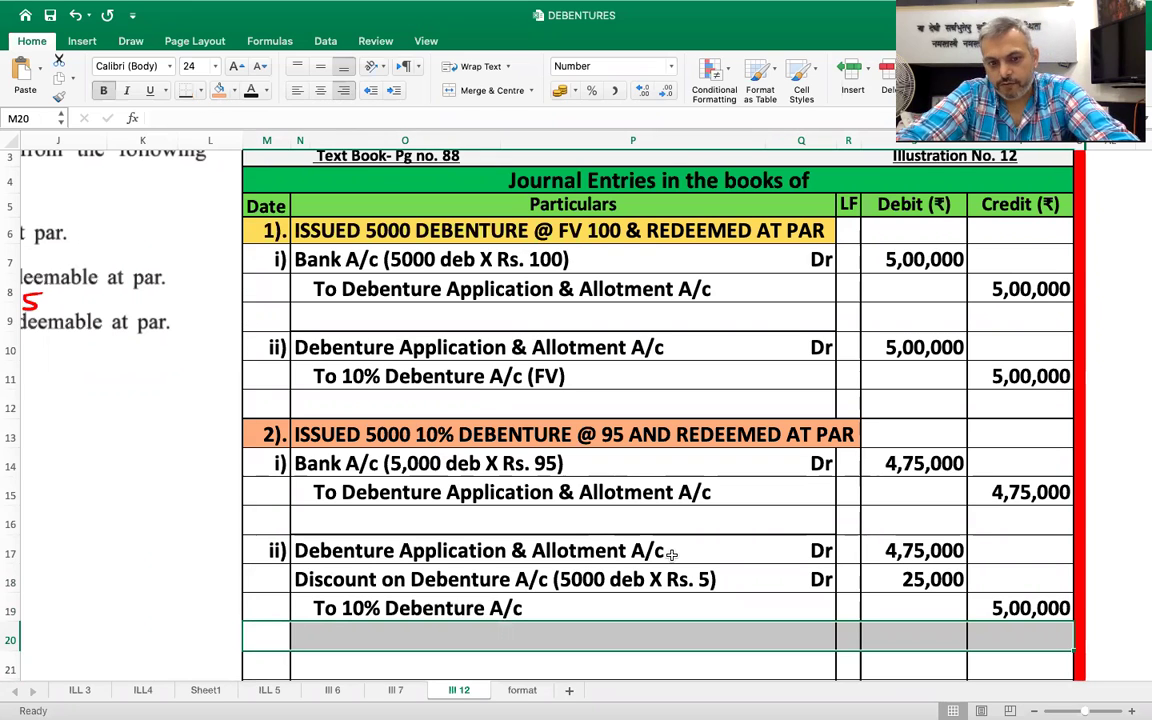
scroll(673, 554, down, 3)
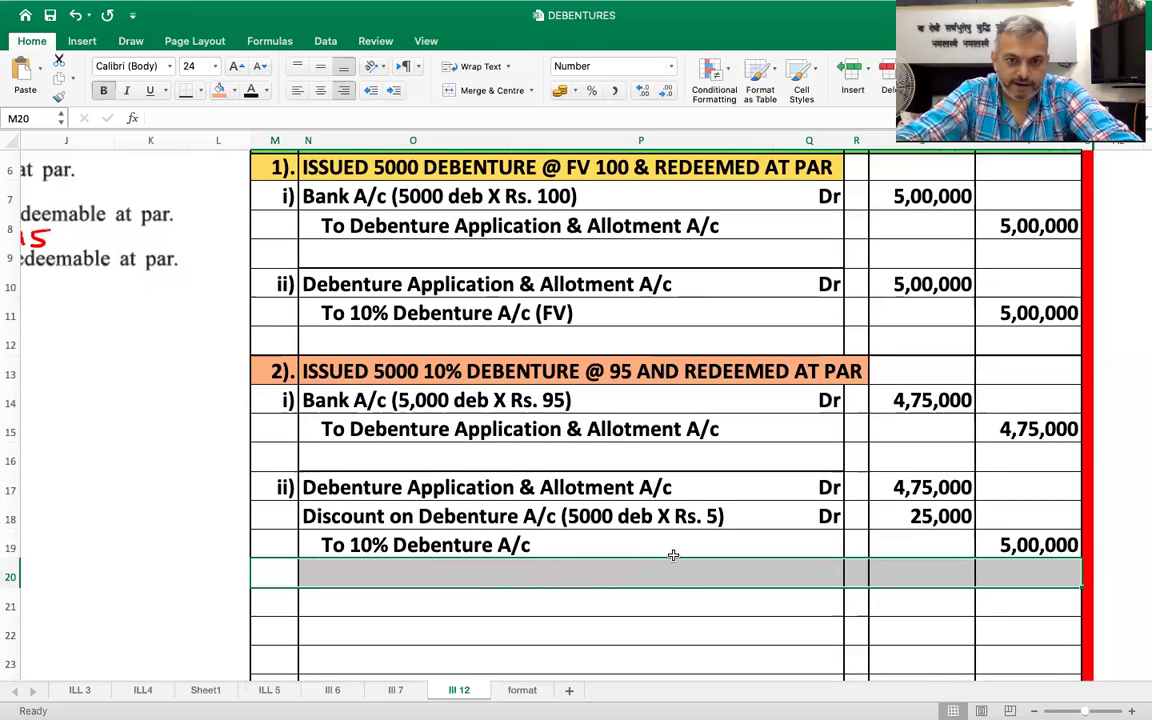
scroll(673, 554, left, 2)
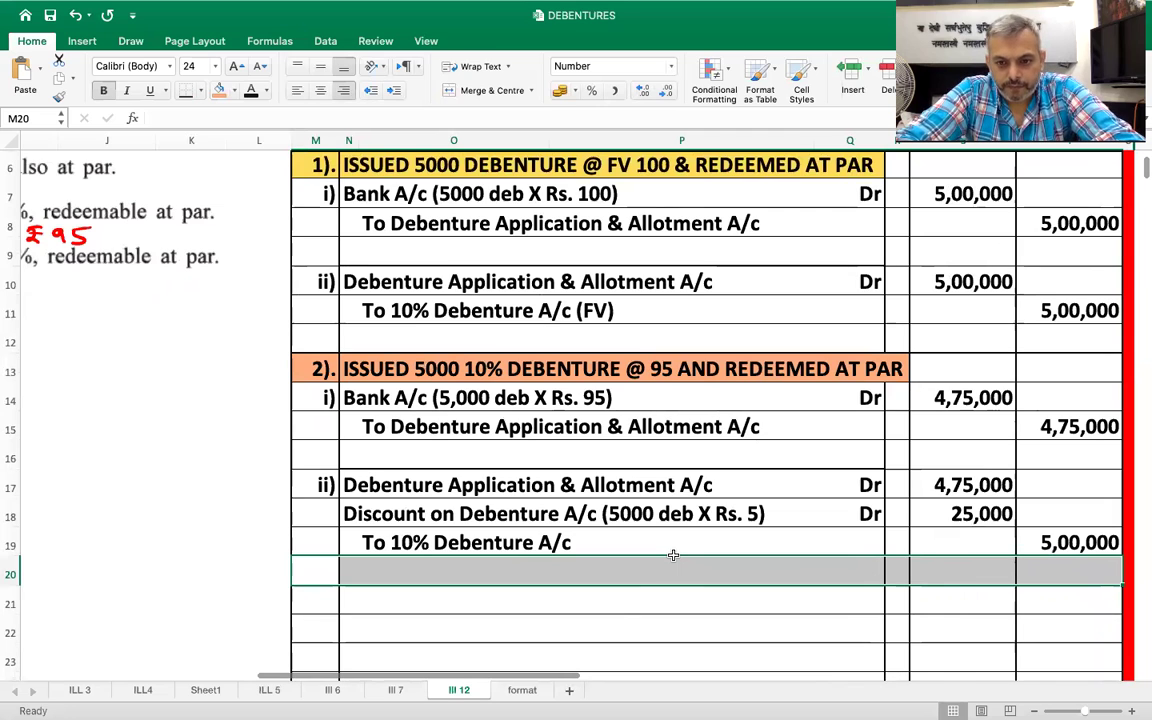
click(555, 627)
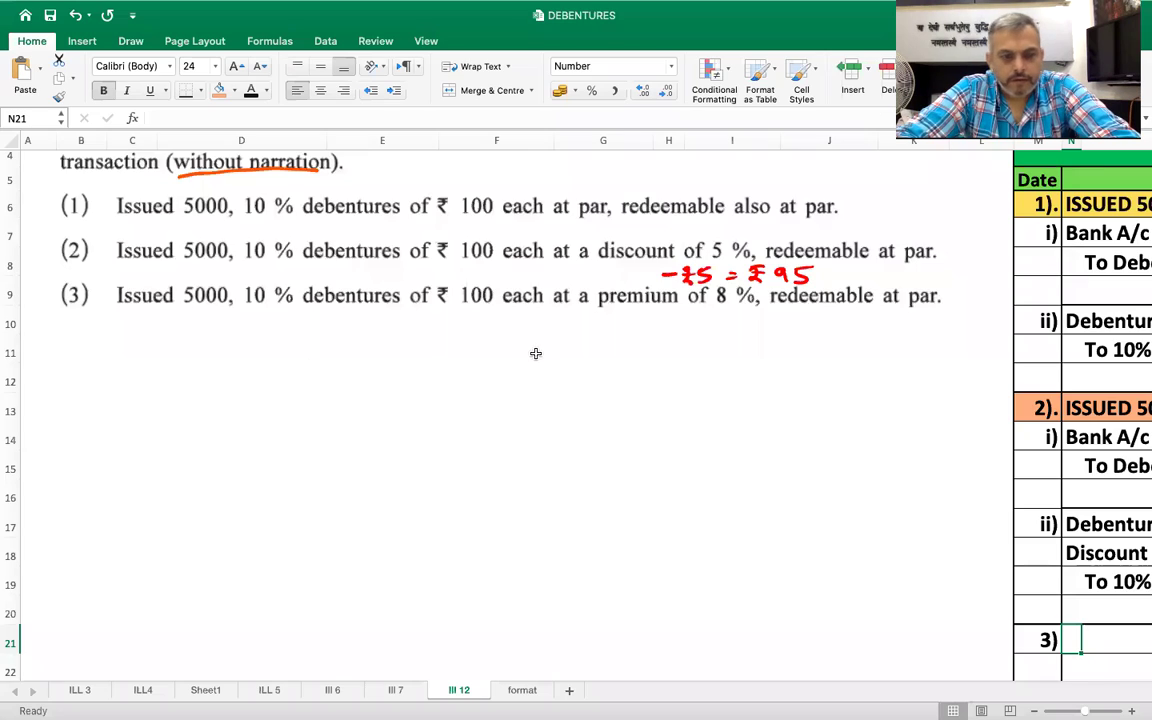
- Annotate question item 3 in dark blue pen: underline 8, write "+ ₹8 = ₹108" underneath with 108 underlined, and "(100)" after "at par"
scroll(535, 355, up, 3)
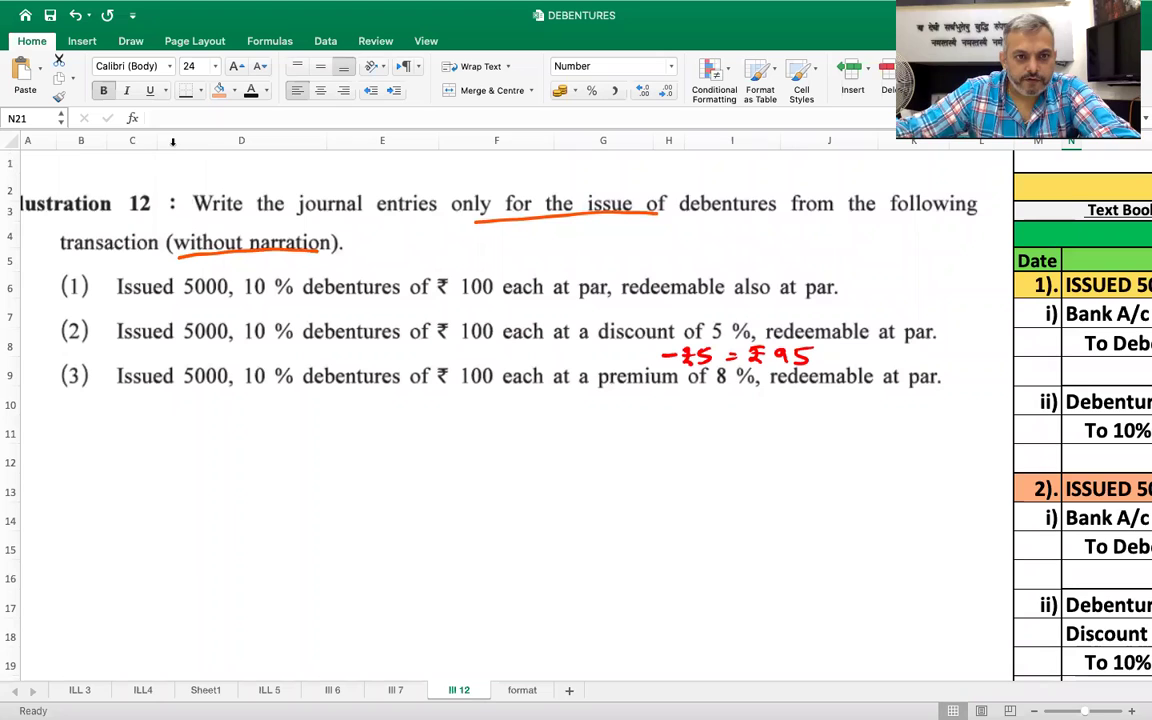
click(131, 41)
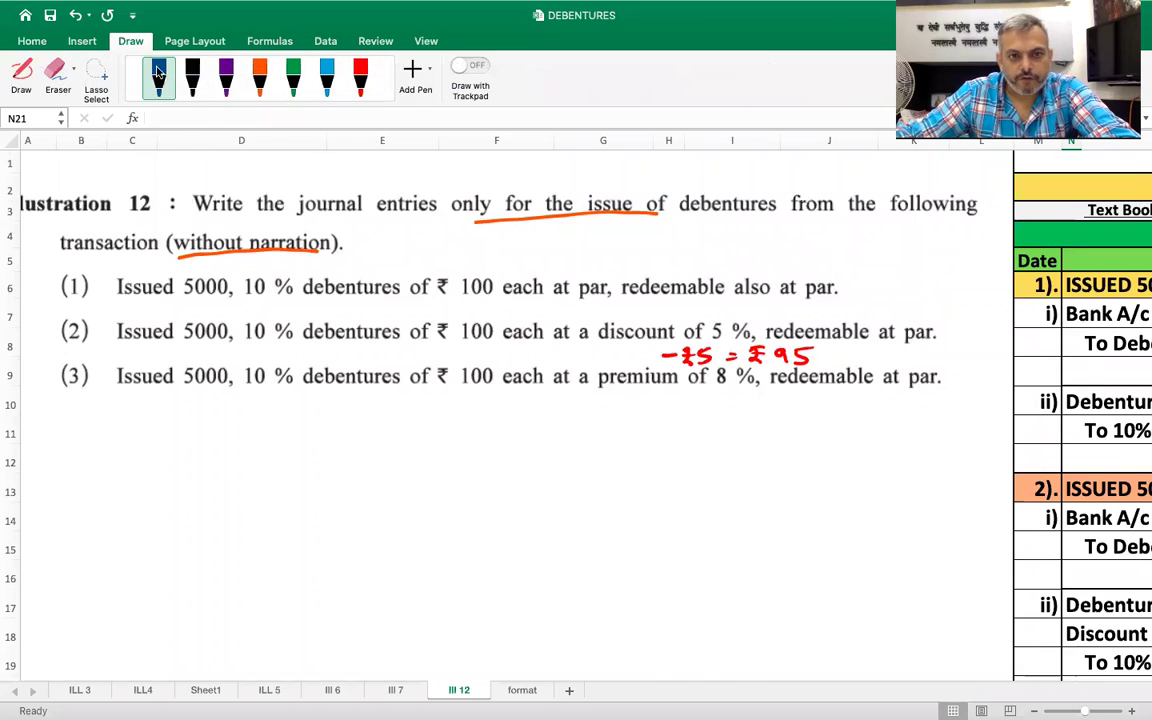
click(158, 76)
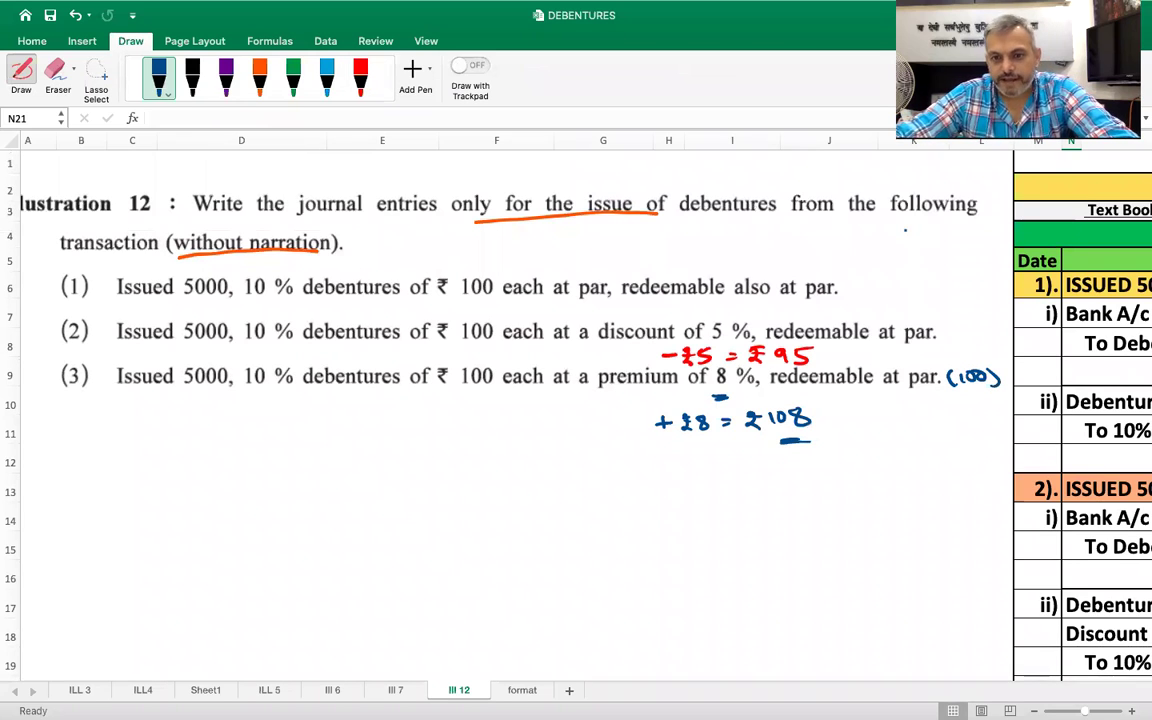
click(25, 74)
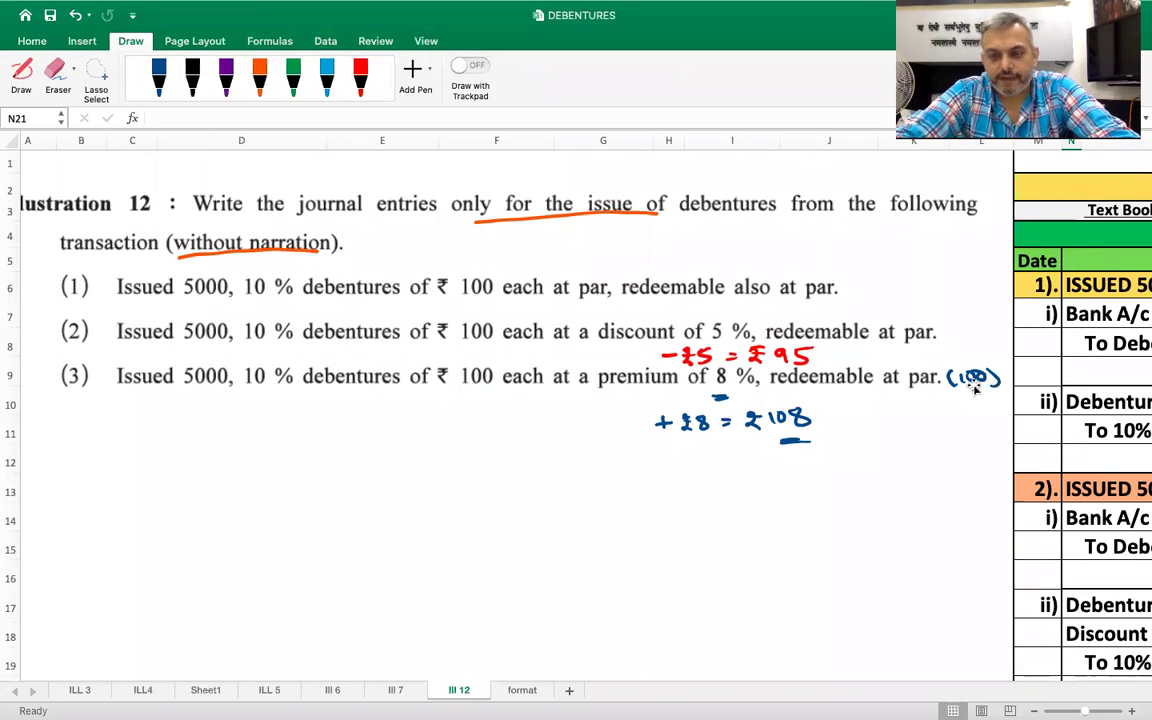
- Enter the third case heading "ISSUED 5000, 10% DEBENTURE @ 108 AND REDEEMED AT PAR" in N21
scroll(975, 388, right, 10)
scroll(975, 388, down, 5)
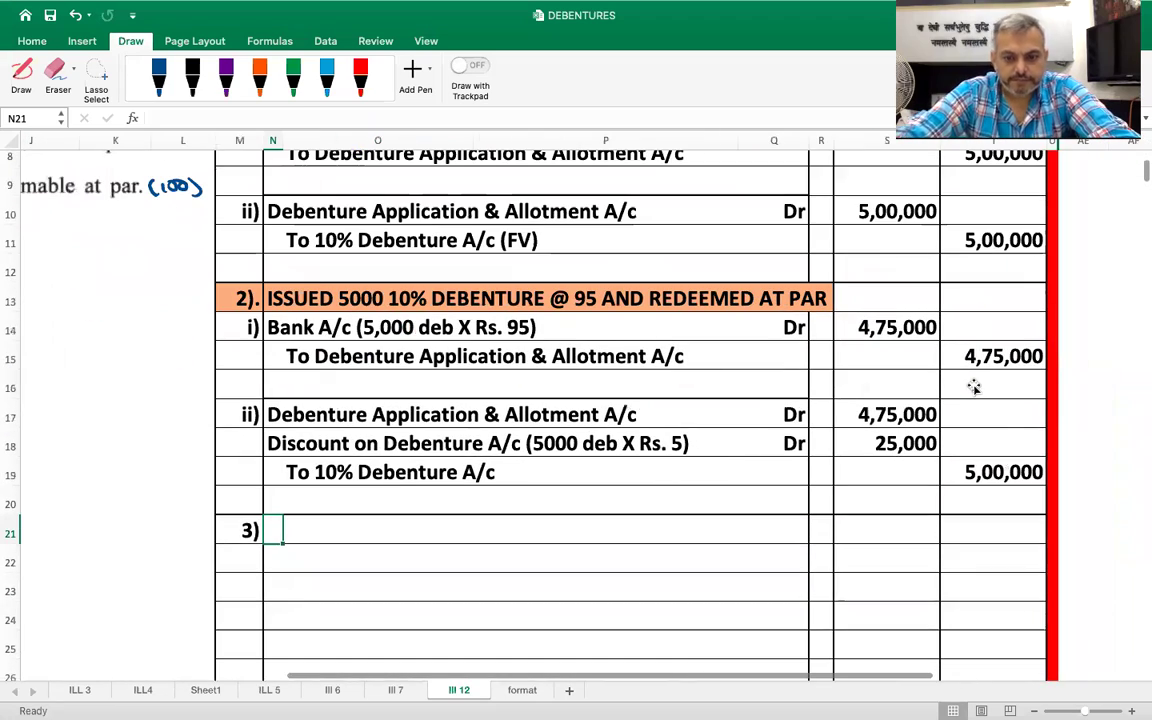
text(ISSU)
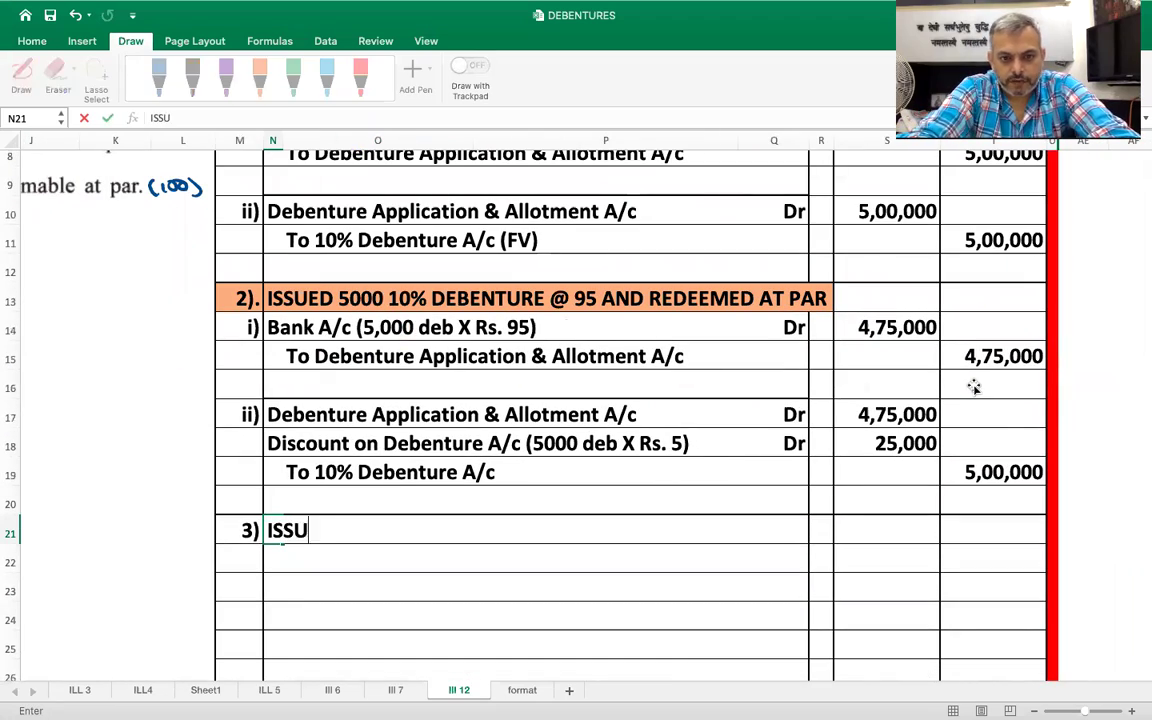
text(ED 5000)
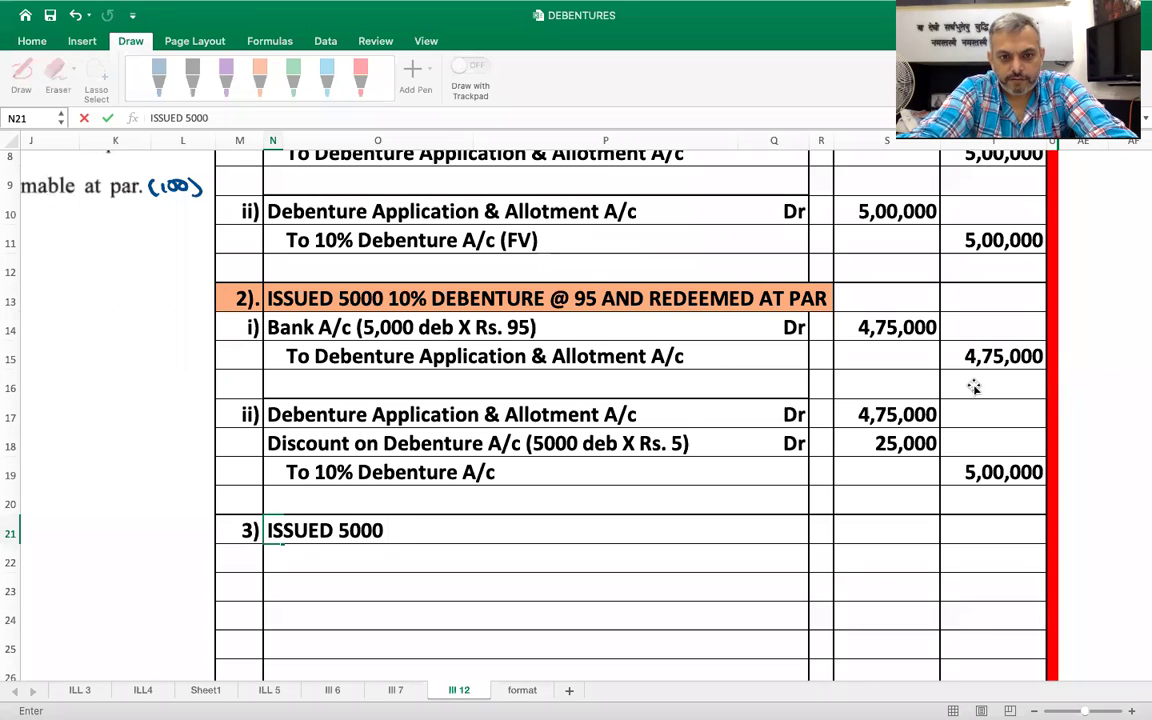
text(, 10% DEBEN)
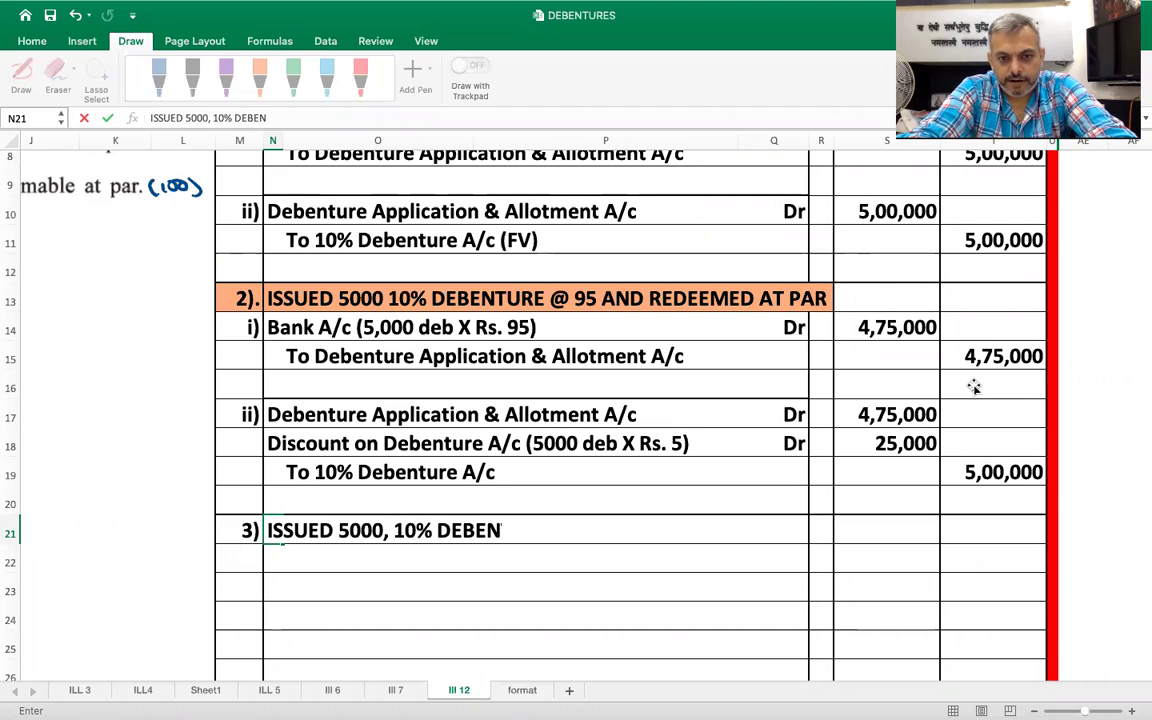
text(TURE @ )
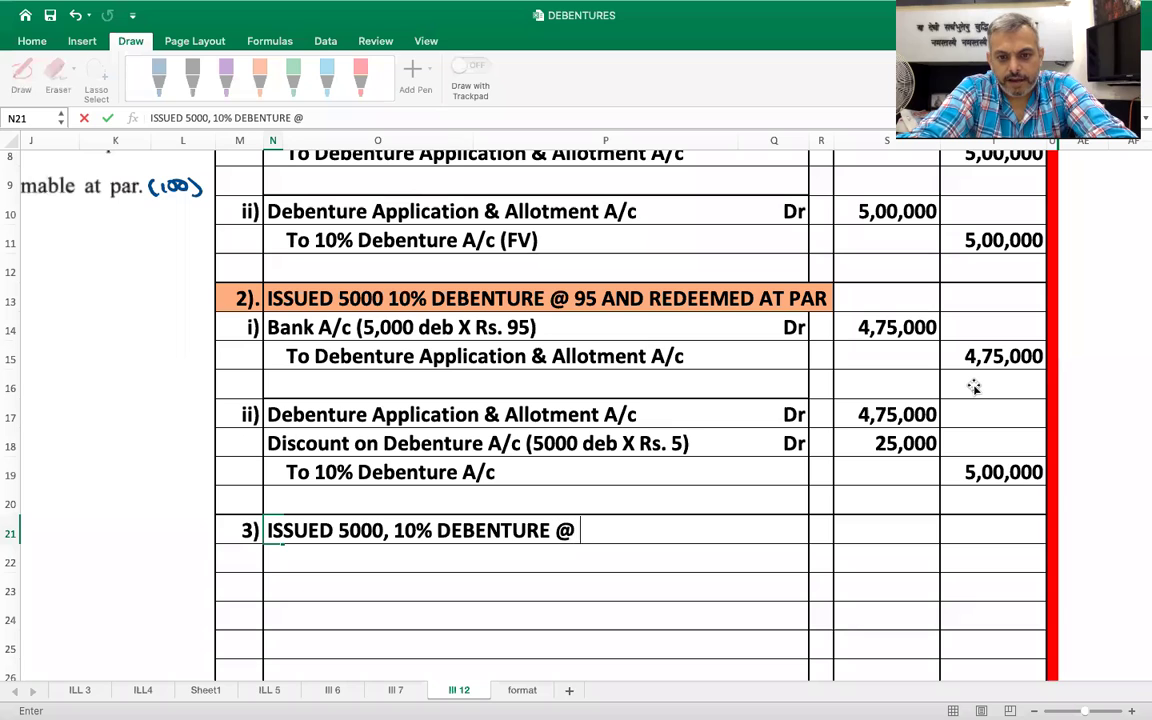
text(108 A)
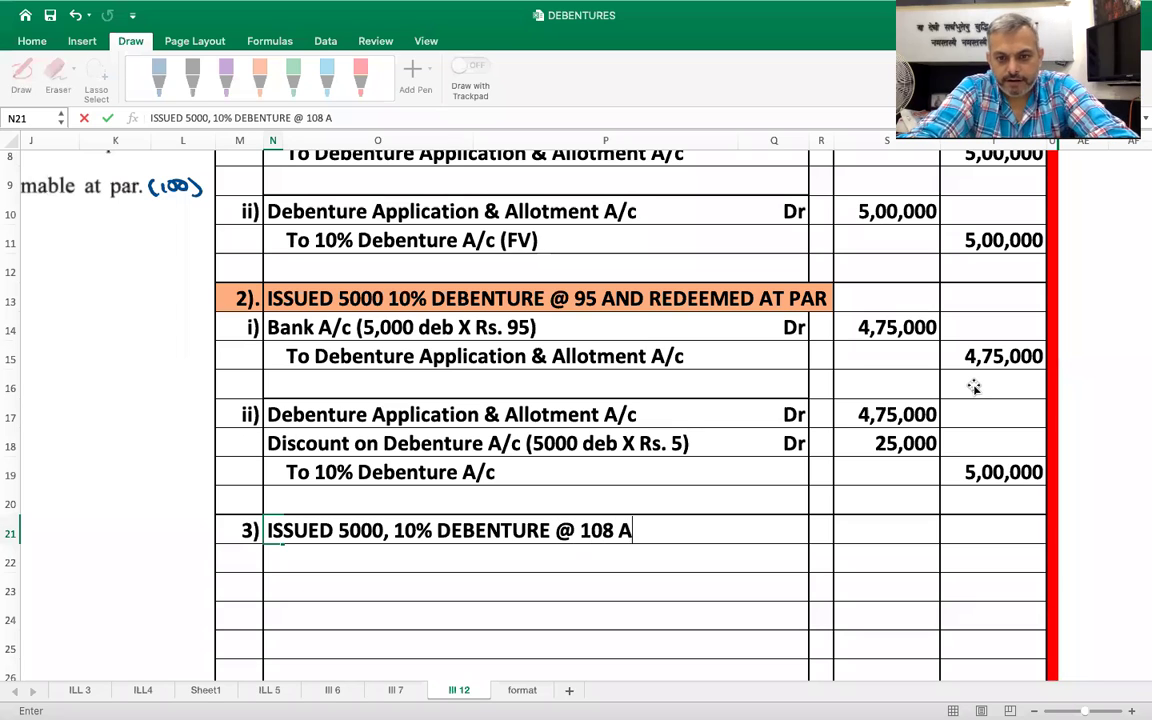
text(ND REDEEME)
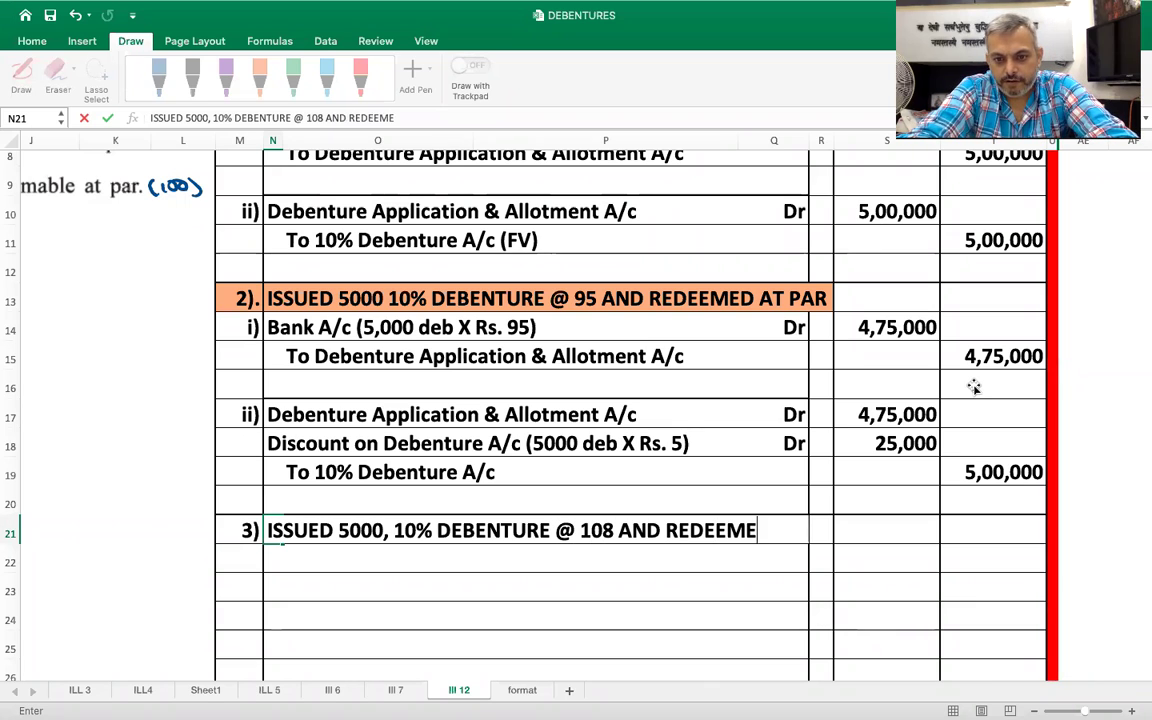
text(D AT PAR)
key(Return)
- Fill the third case heading row with blue from M21 through the Debit column
key(Up)
key(Left)
key(shift+Right)
key(shift+Right)
key(shift+Right)
key(shift+Right)
key(shift+Right)
key(shift+Right)
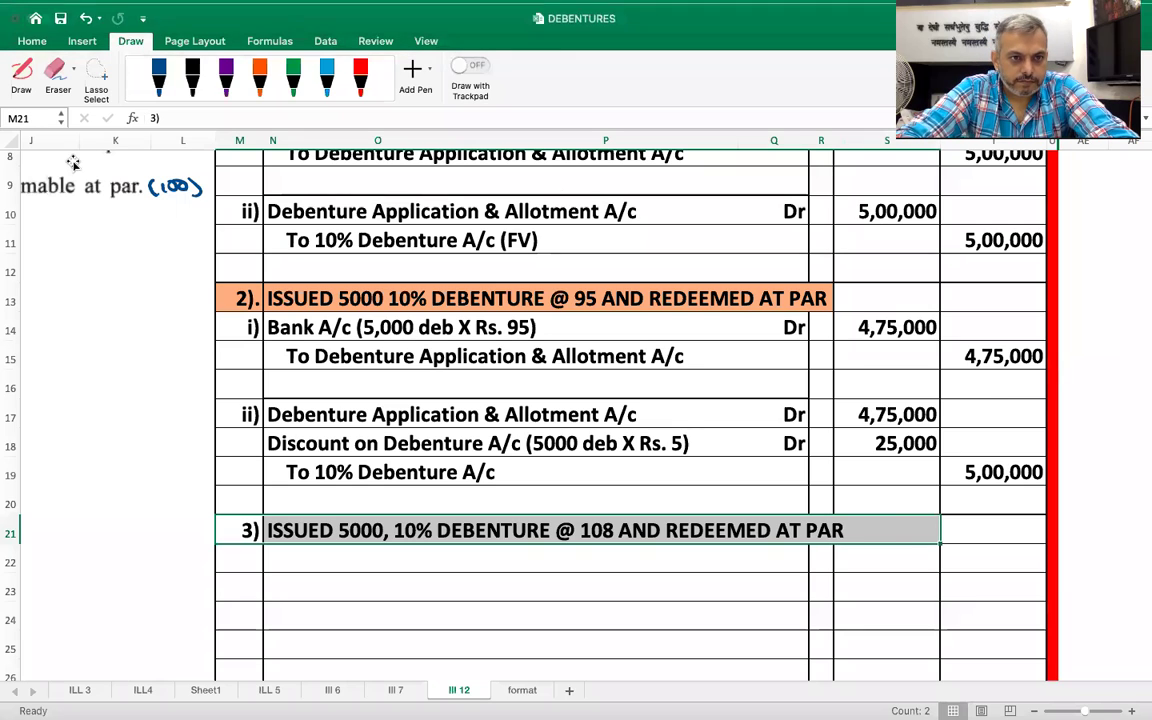
click(33, 41)
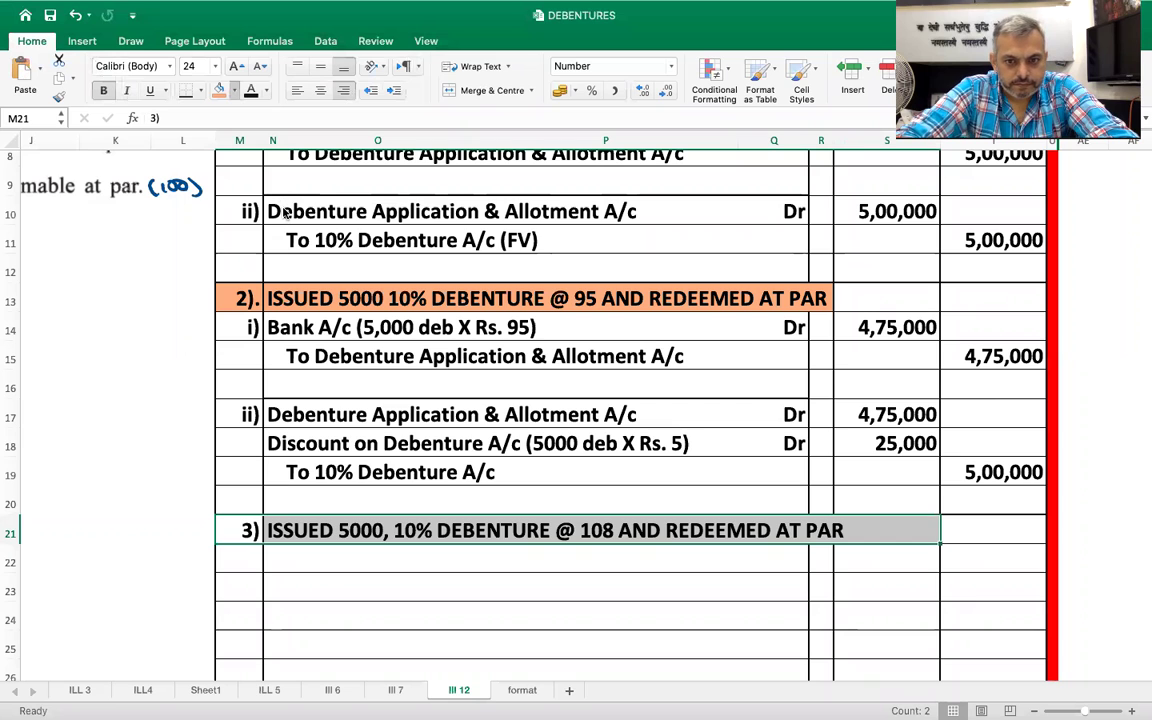
click(563, 556)
- Number row 22 as i) and enter the debit account "Bank A/c (5,000 deb X Rs 108)" beside it in N22
scroll(565, 547, down, 2)
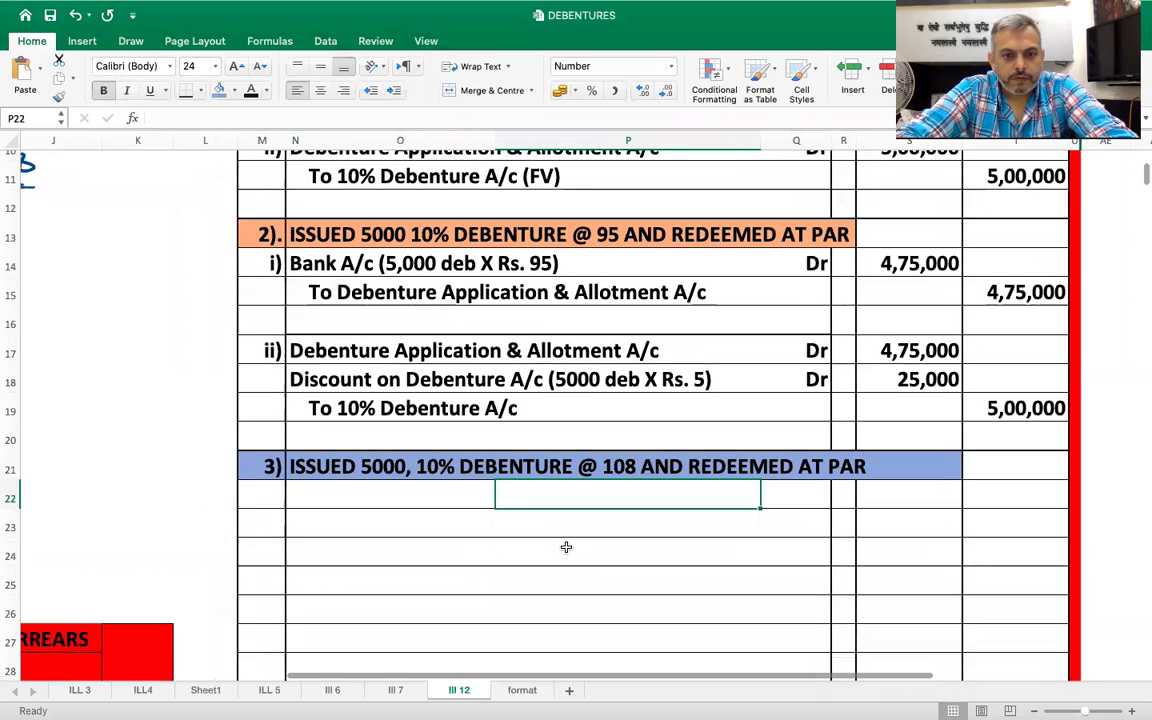
click(265, 485)
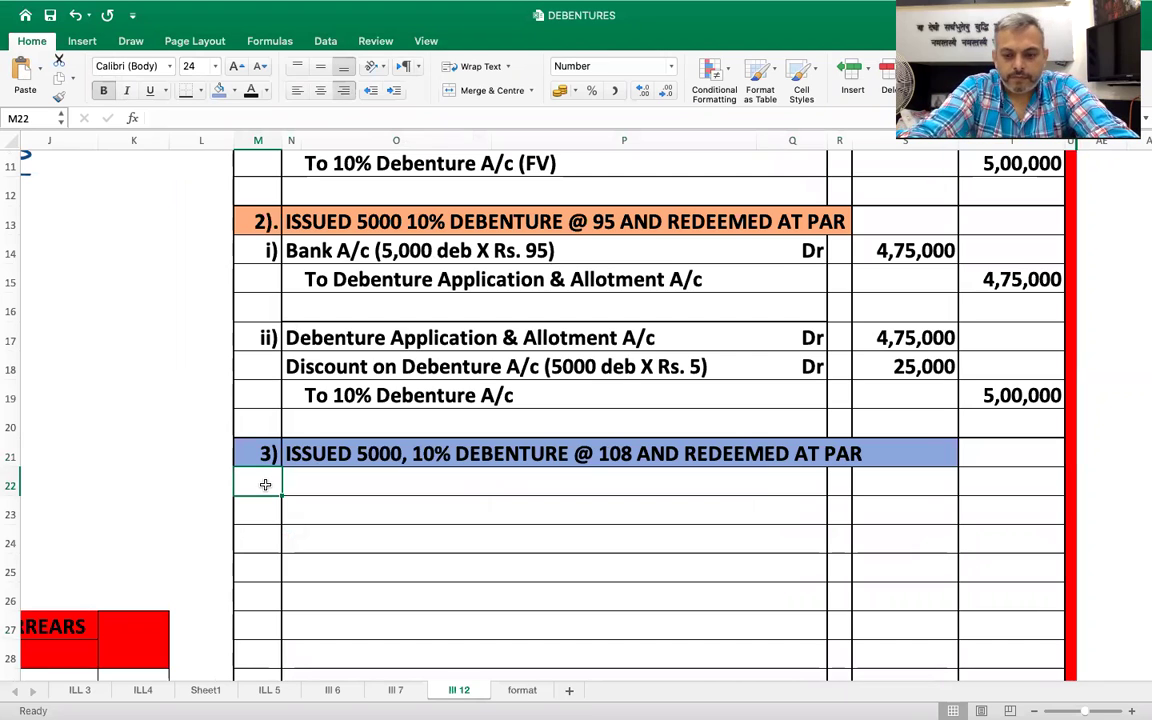
text(i)
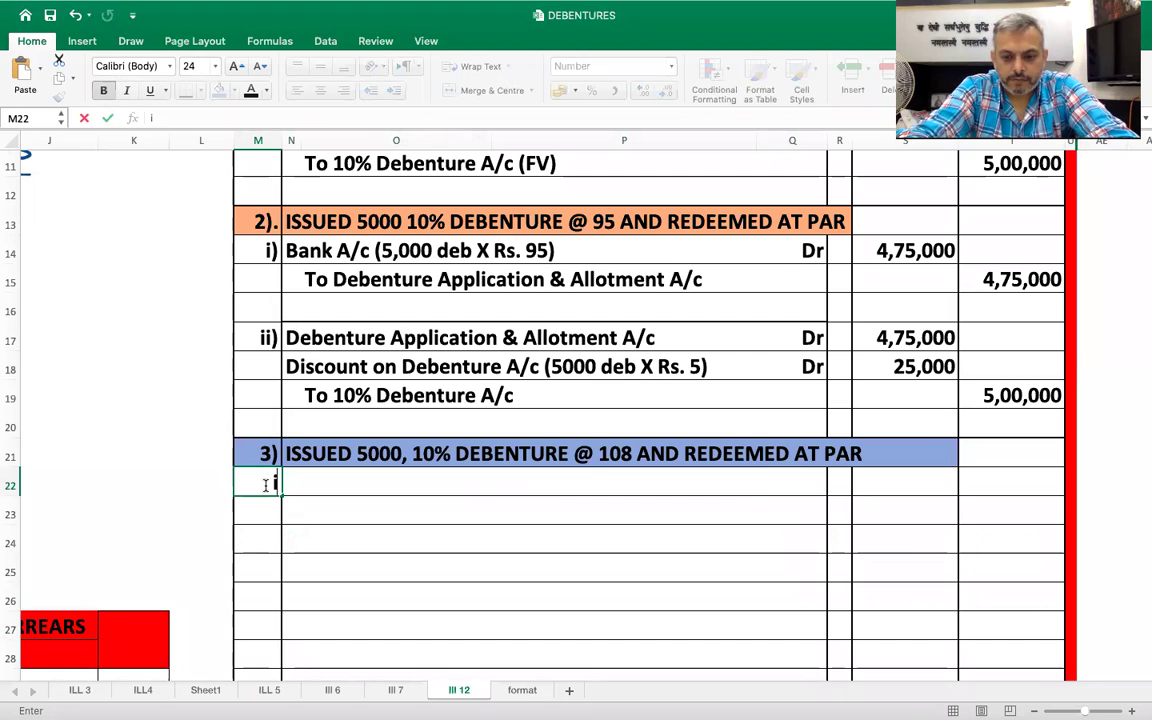
text())
key(Tab)
text(B)
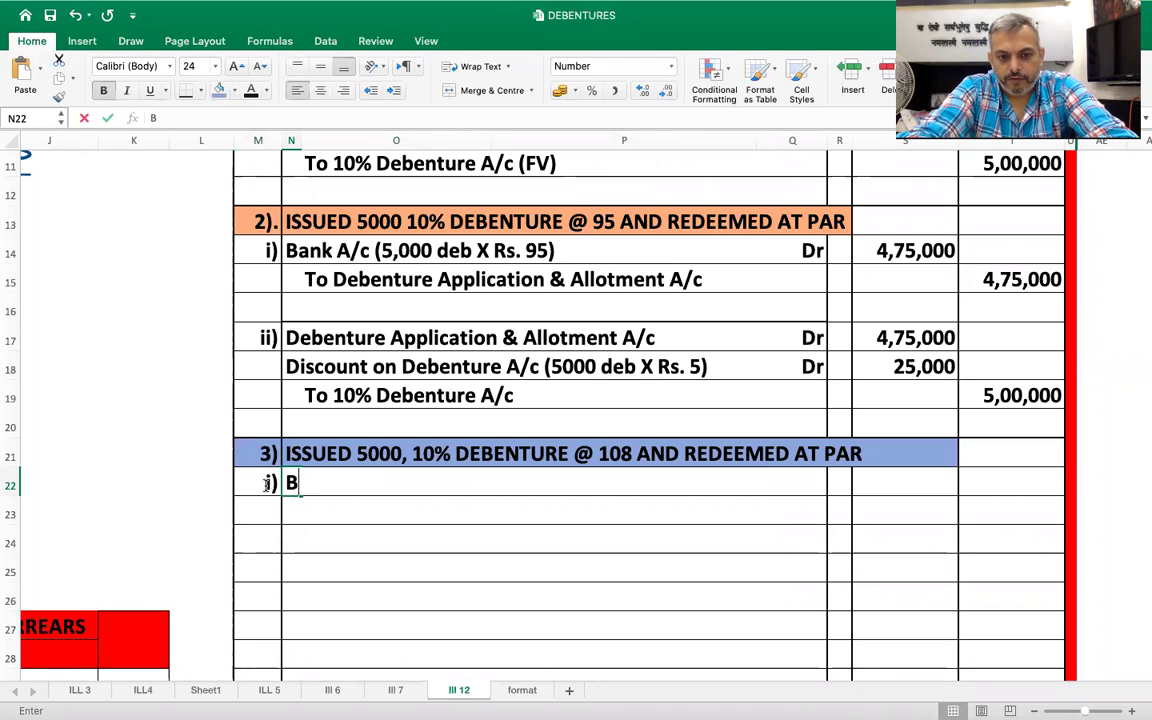
text(ank A/c )
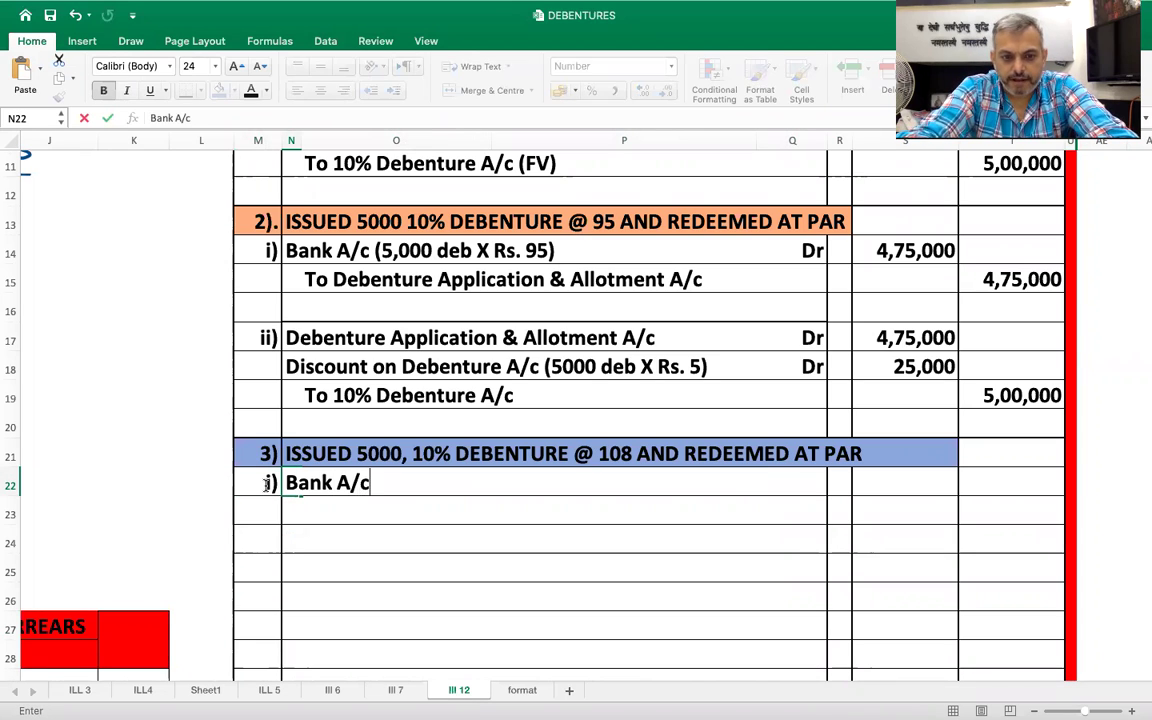
text((5,)
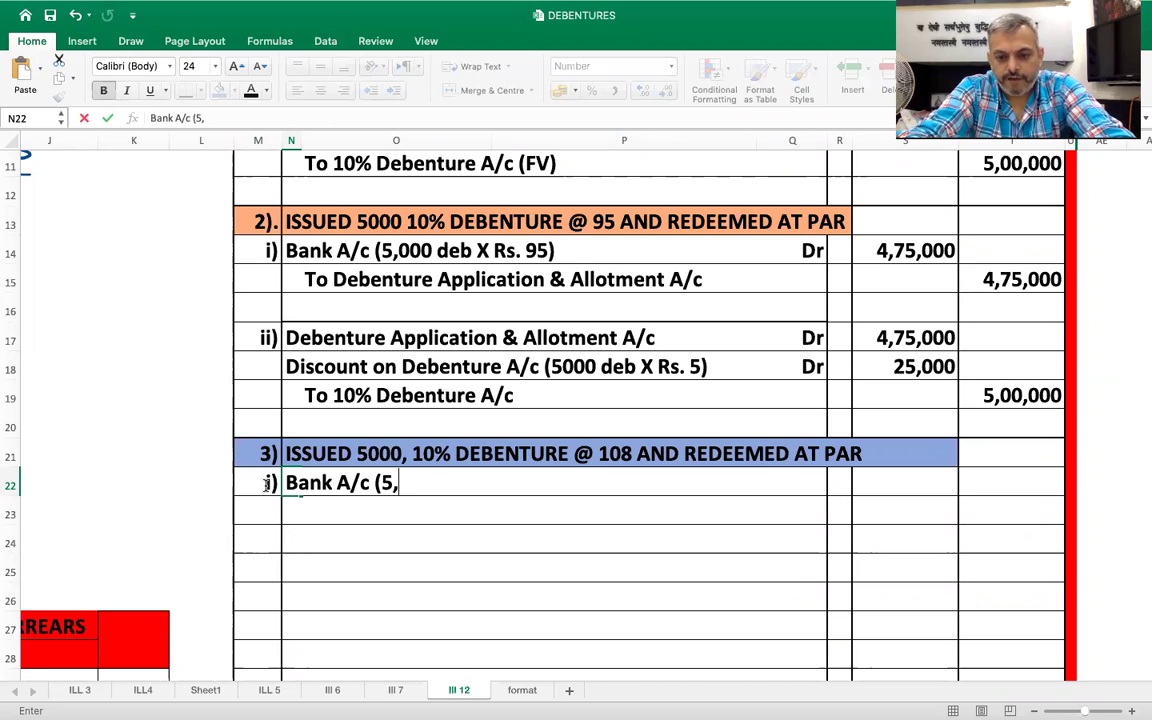
text(000 de)
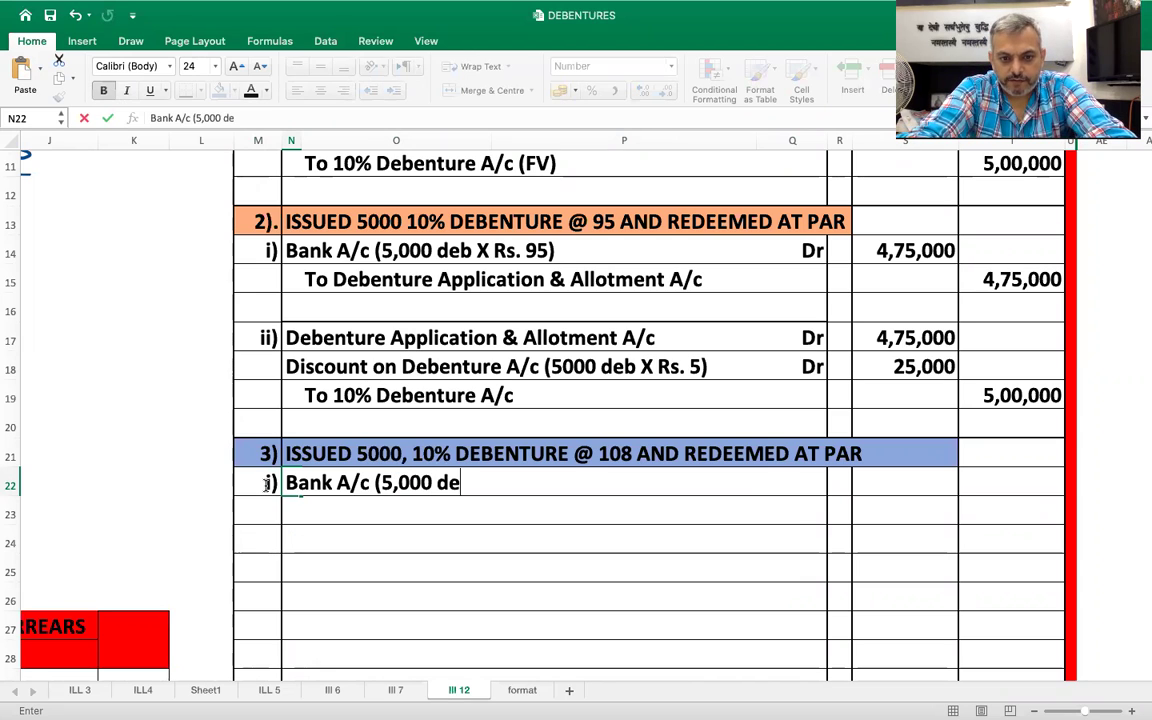
text(b X )
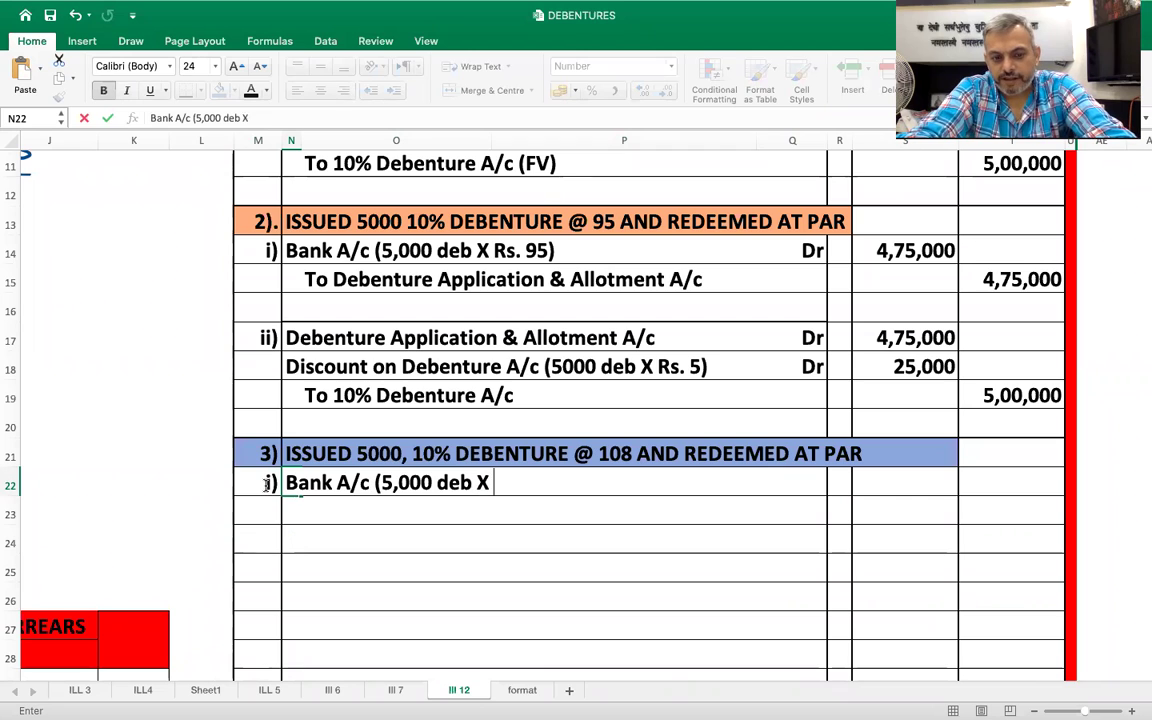
text(Rs 108))
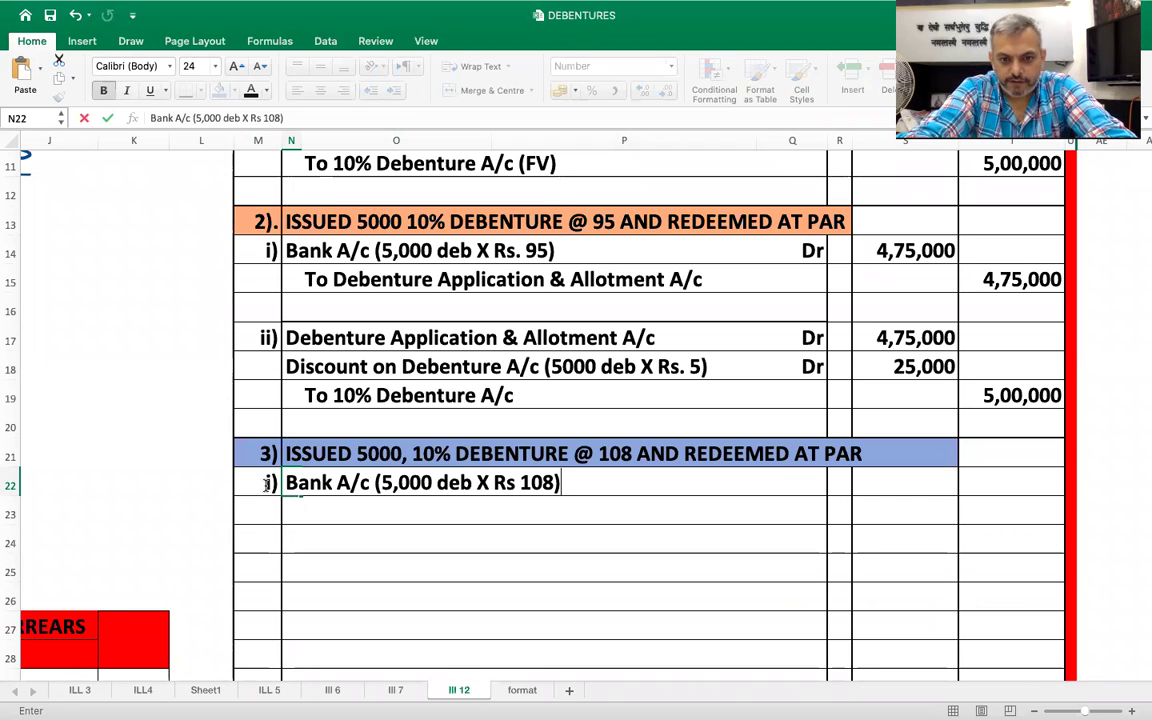
- Mark the Bank A/c line as Dr and calculate its debit amount with =5000*108
key(Tab)
key(Tab)
key(Tab)
text(Dr)
key(Tab)
key(Tab)
text(=5000*108)
key(Return)
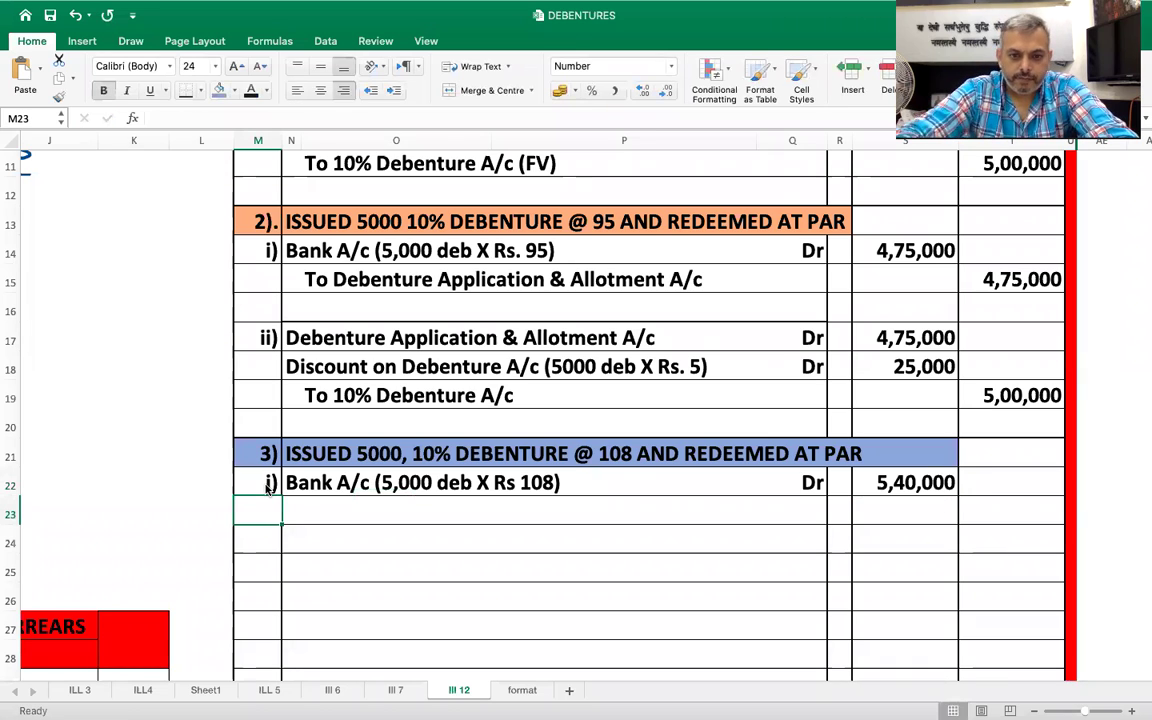
- Enter the credit account "To Debenture Application & Allotment A/c" in O23, indented below the Bank line
key(Right)
key(Right)
text(To )
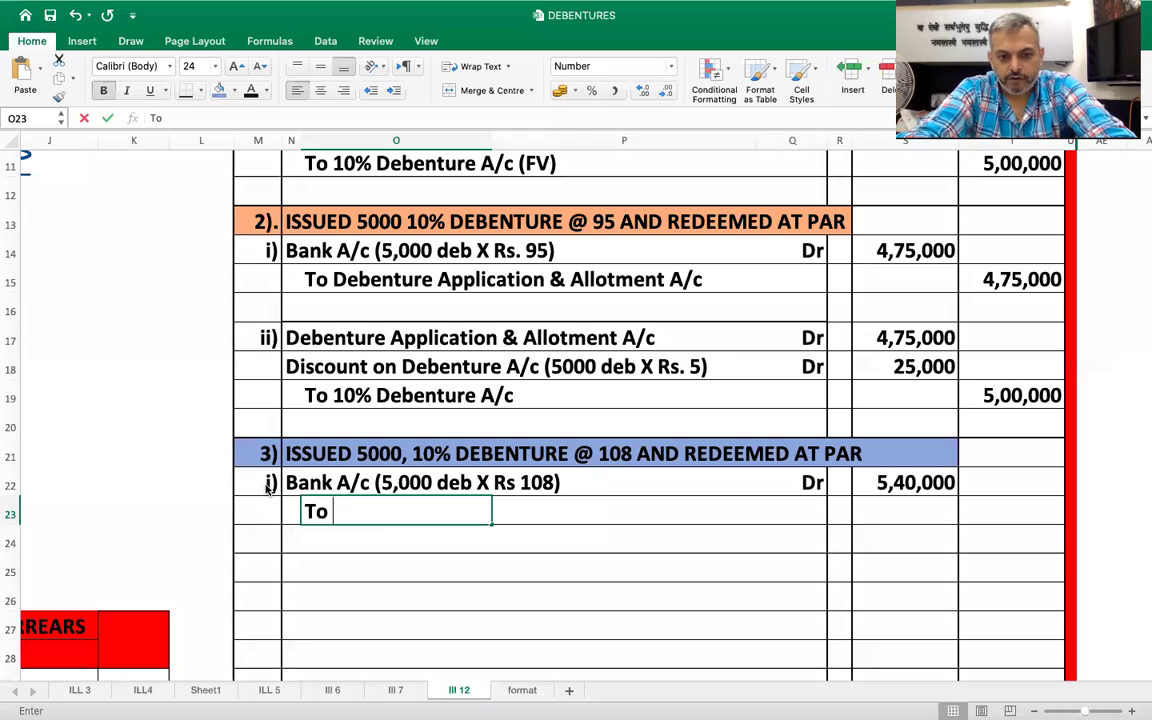
text(Debenture Ap)
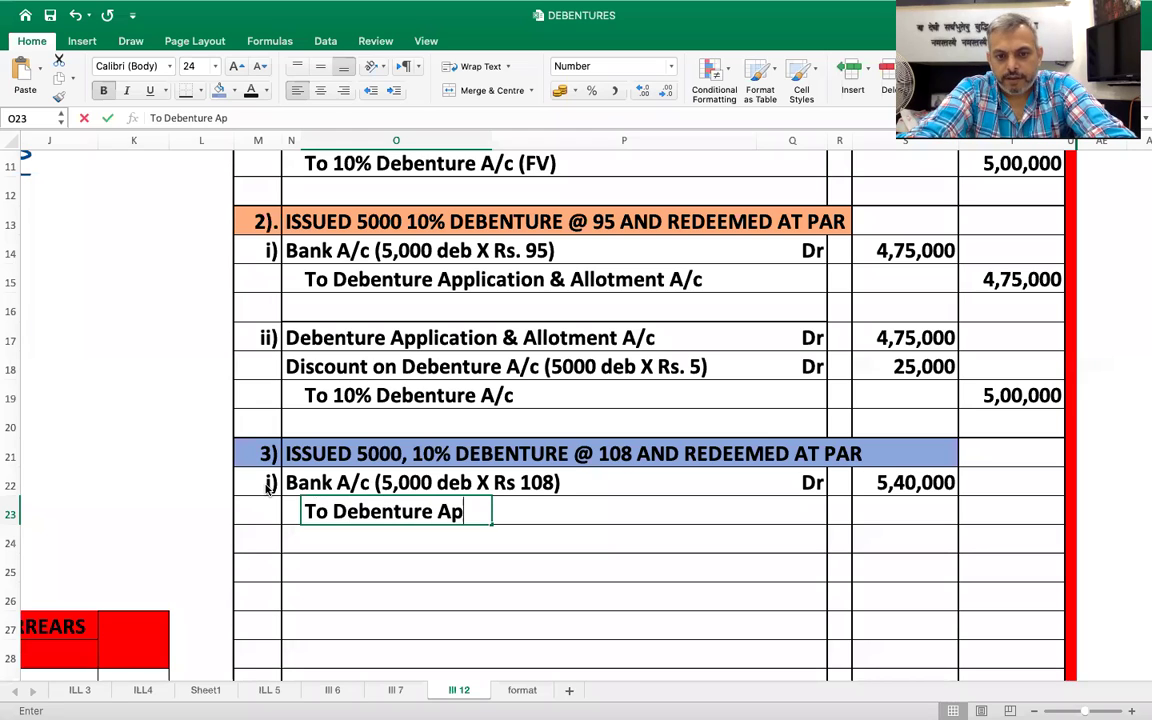
text(plication )
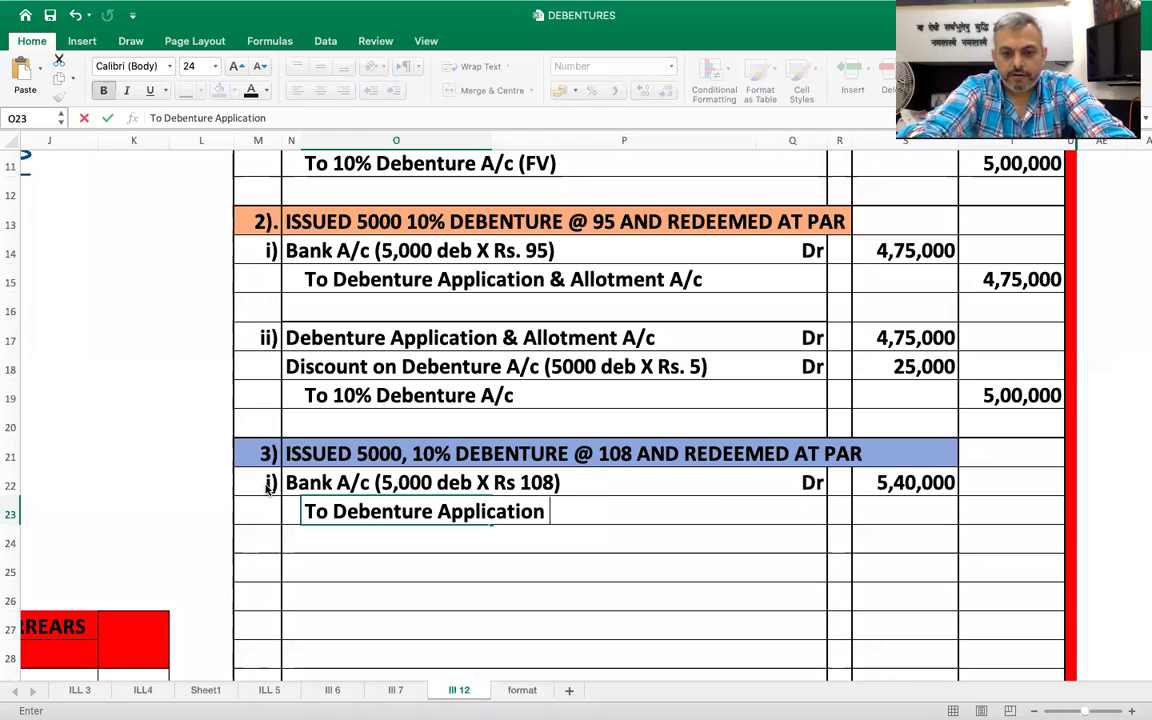
text(& Allo)
key(BackSpace)
text(lot)
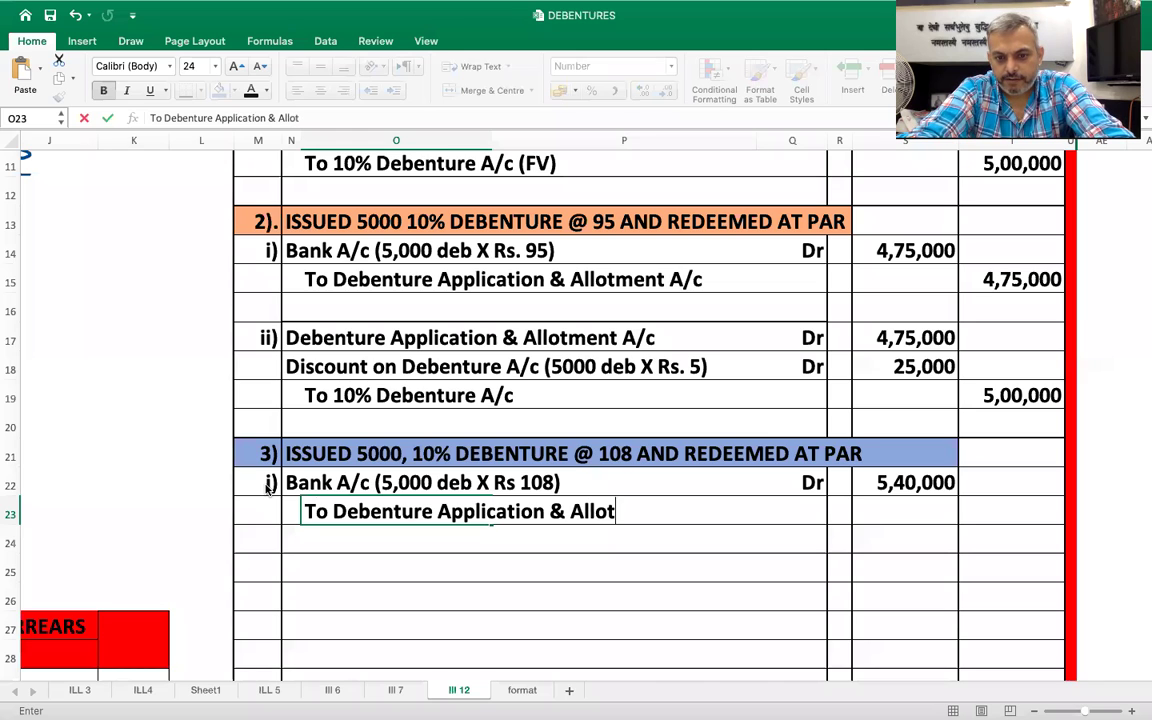
text(ment A/c)
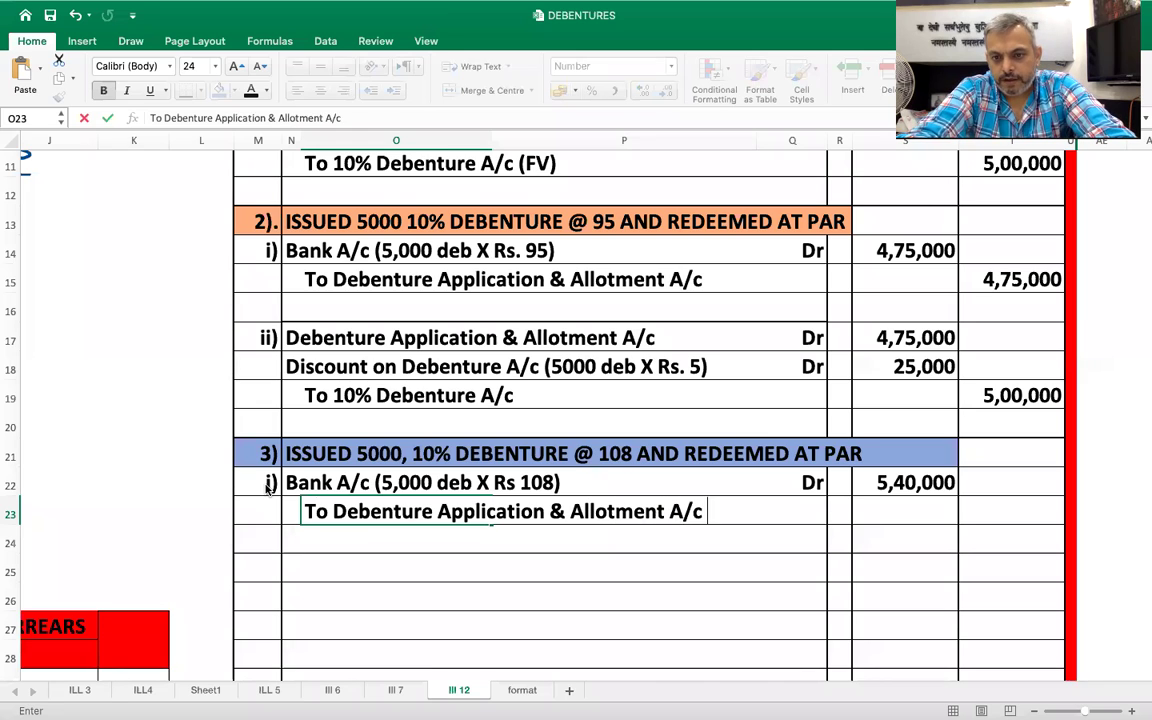
- Enter 540000 as the credit amount for Debenture Application & Allotment A/c in T23
key(Tab)
key(Tab)
key(Tab)
text(54)
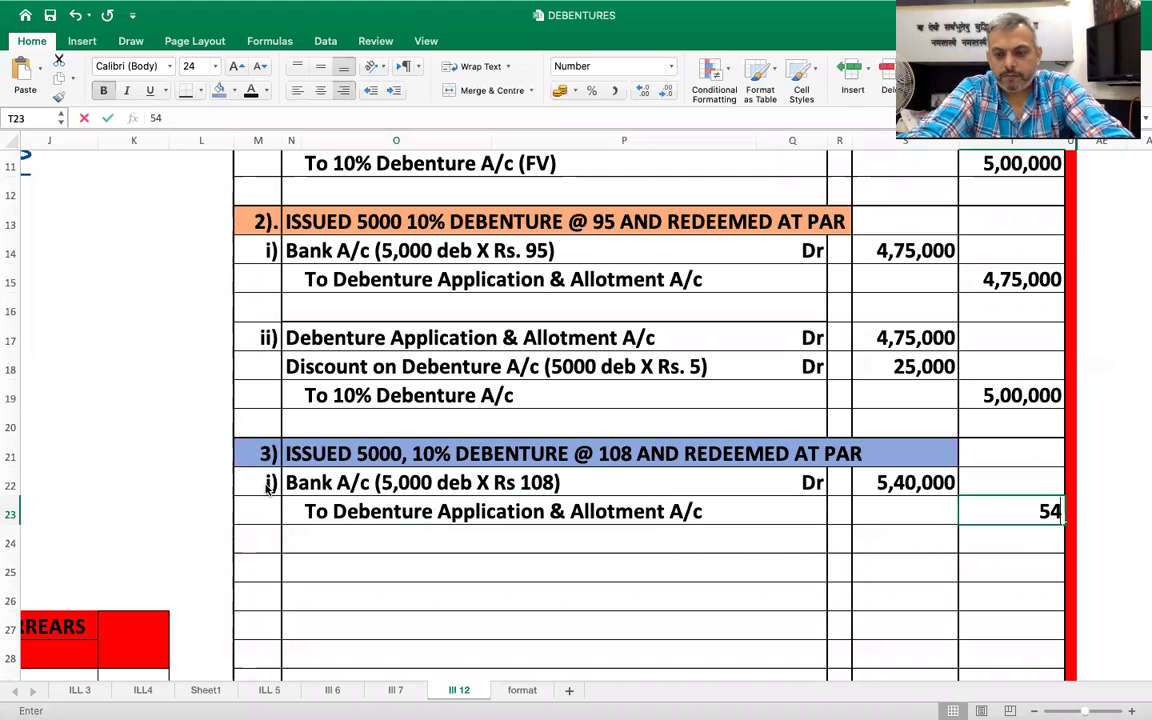
text(0000)
key(Return)
- Close the first entry of case 3 with a bottom border across N24:Q24, and select M25
key(Left)
key(shift+Right)
key(shift+Right)
key(shift+Right)
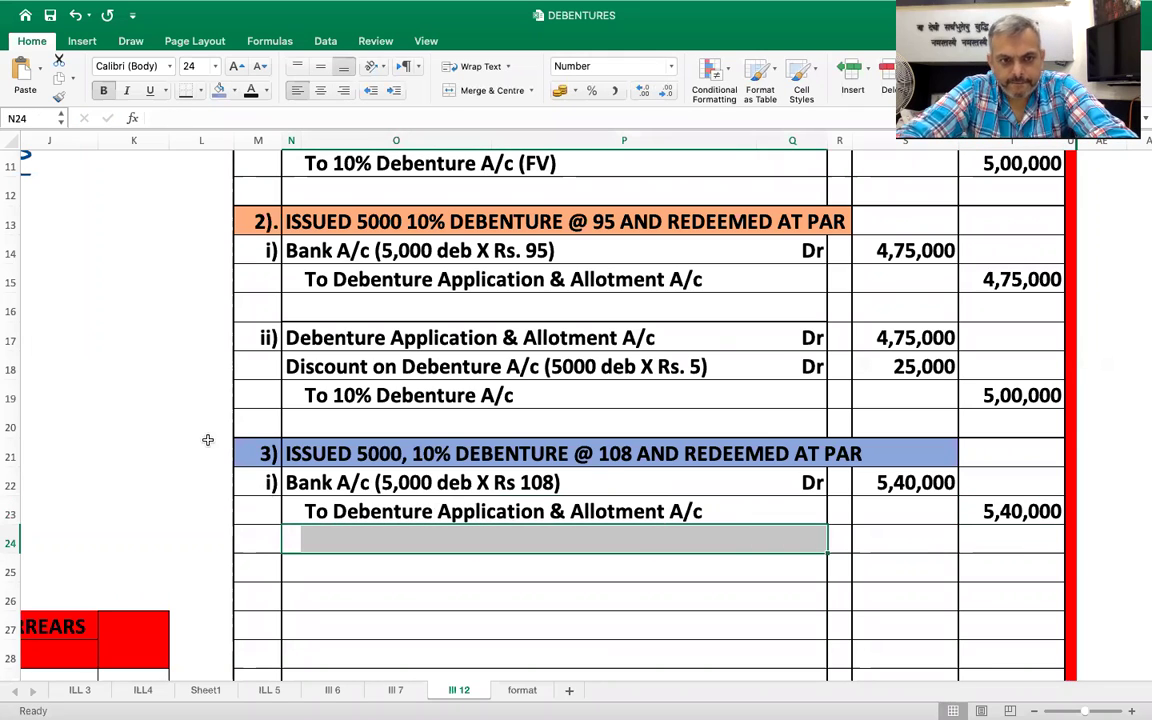
click(265, 582)
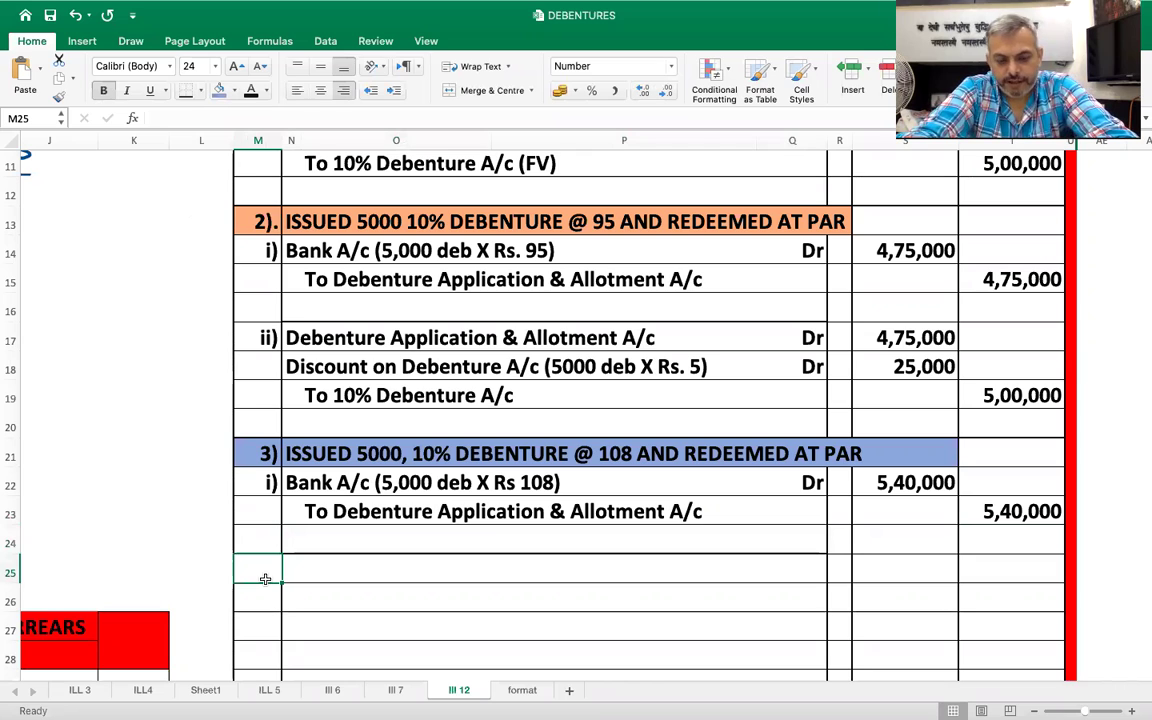
- Start entry ii) of case 3 in row 25 with the debit account "Debenture Application & Allotment A/c"
text(ii))
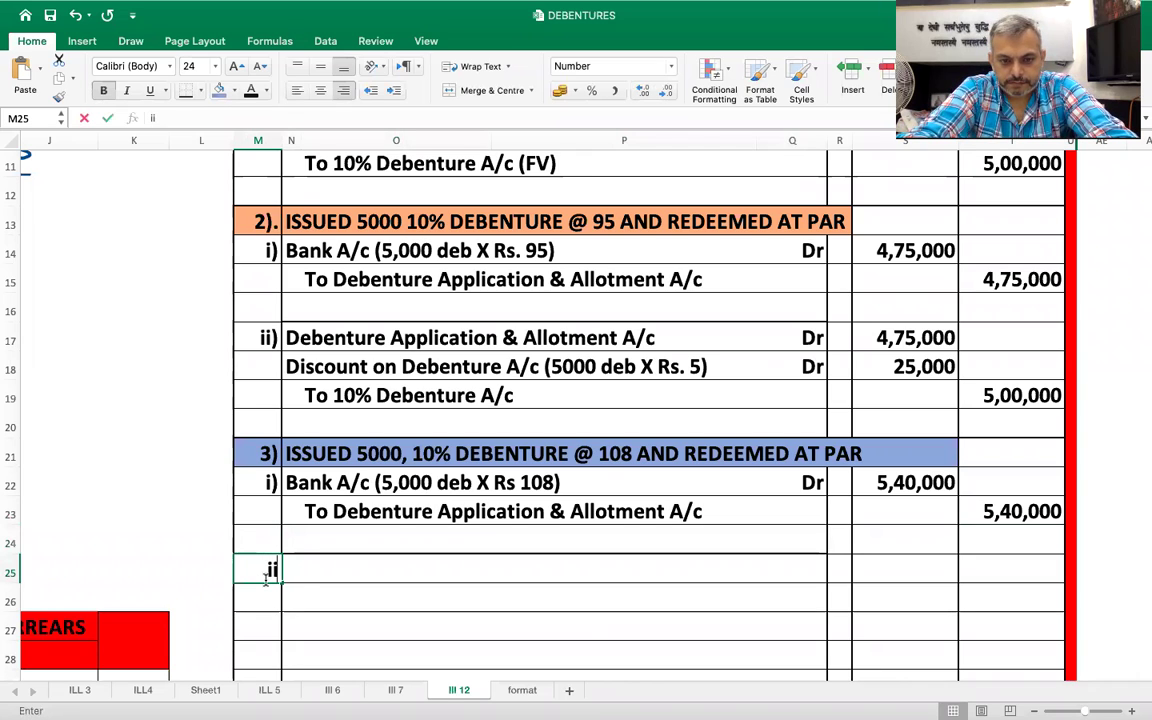
key(Tab)
text(Deb)
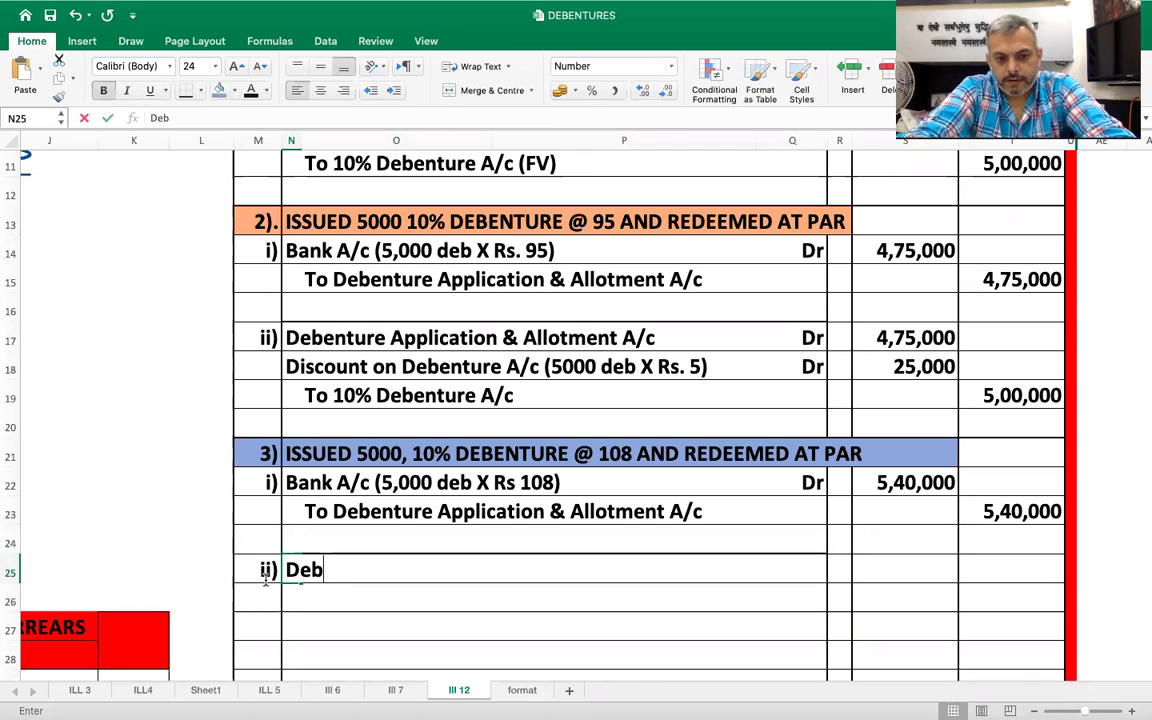
text(enture App)
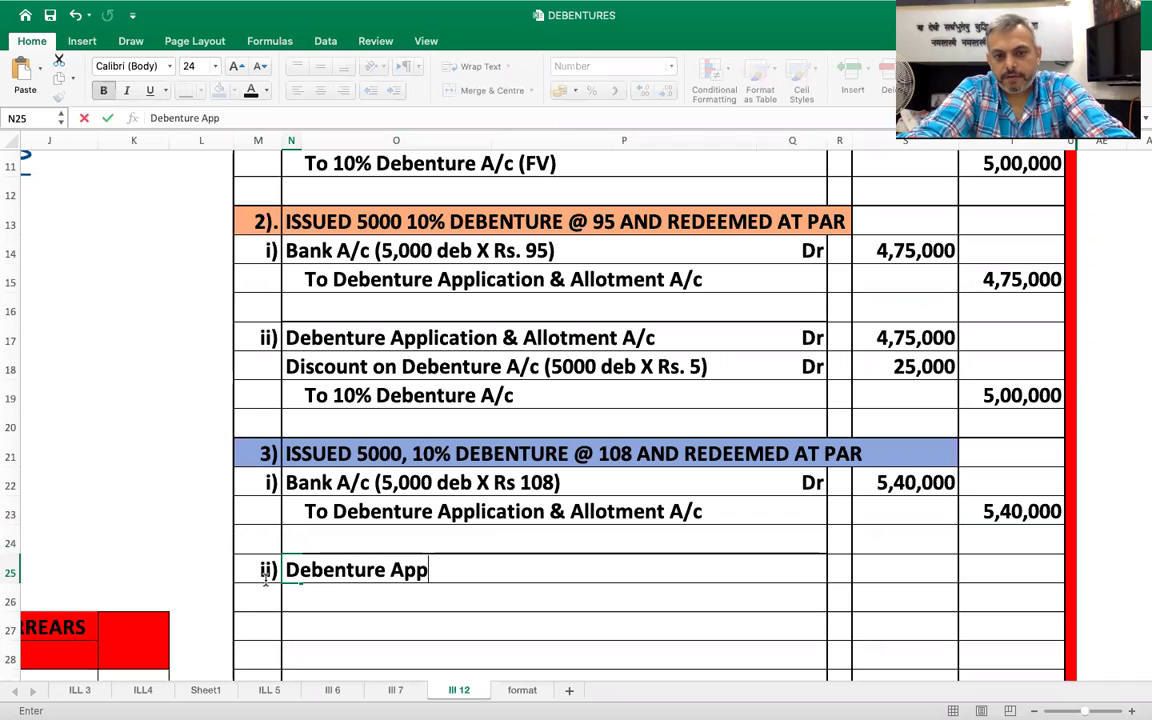
text(lication &)
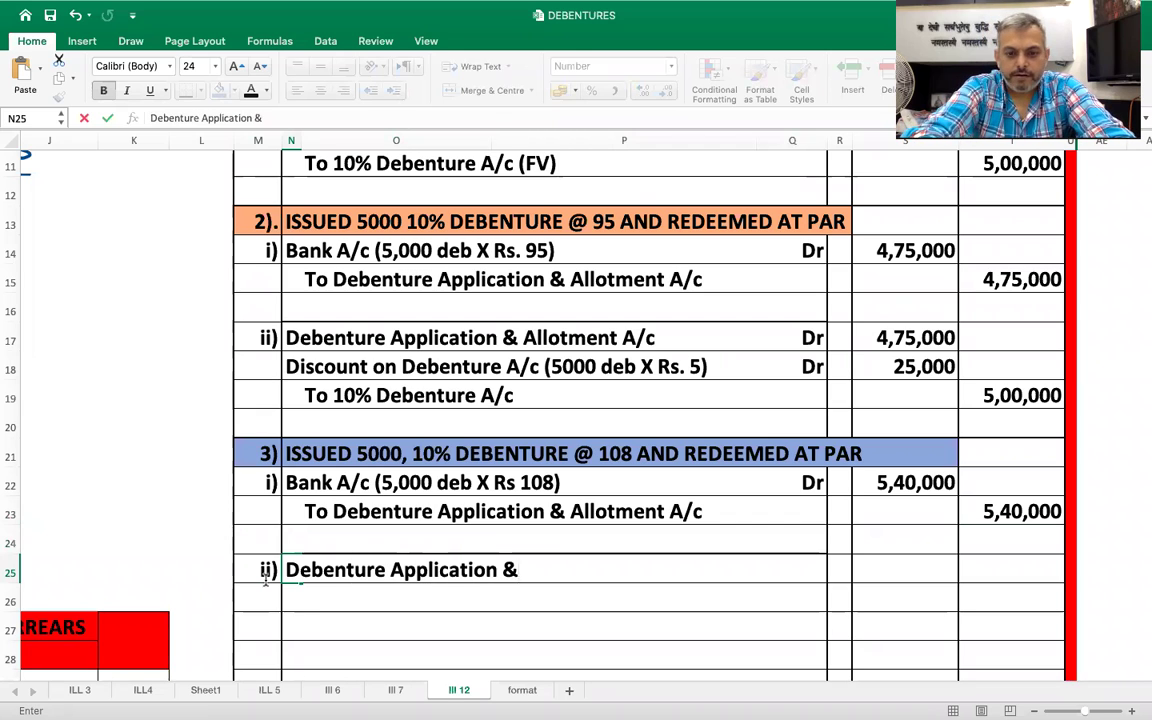
text( Allotment )
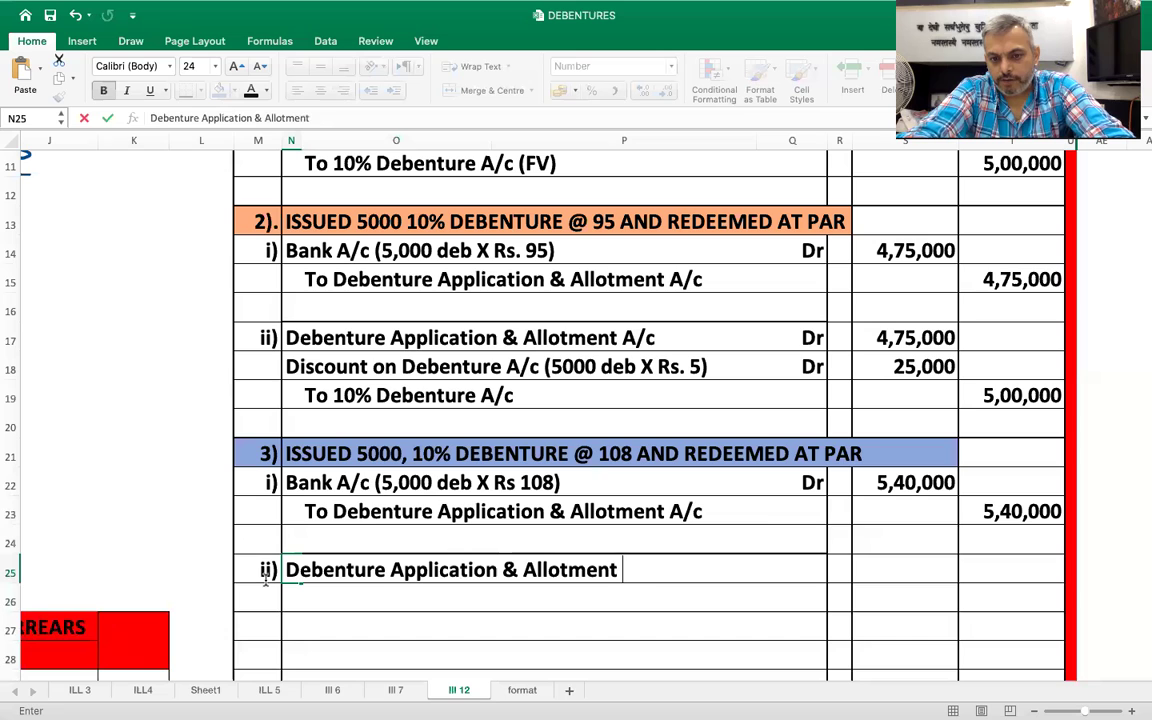
text(A/c)
- Mark the Debenture Application & Allotment A/c line in row 25 as Dr and enter 540000 as its debit amount
key(Tab)
key(Tab)
key(Tab)
text(Dr)
key(Tab)
key(Tab)
text(540000)
key(Return)
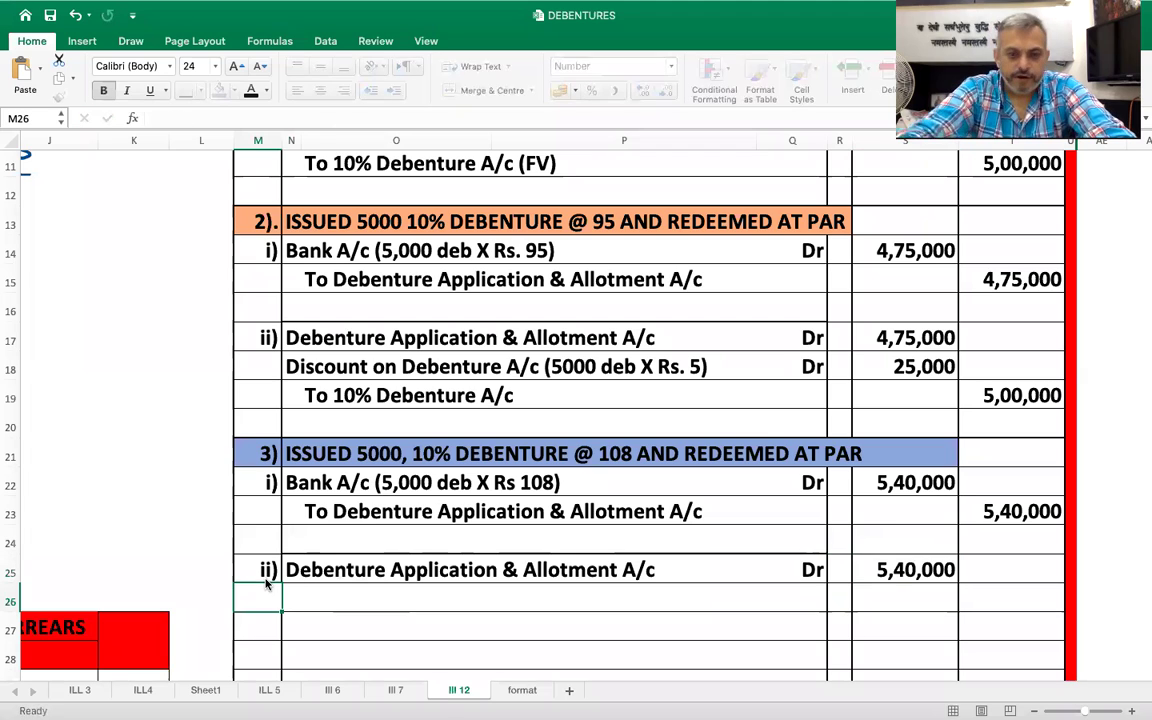
- Enter the credit account "To 10% Debenture A/c (5,000 deb X FV 100)" in O26, indented below the debit line
key(Tab)
key(Tab)
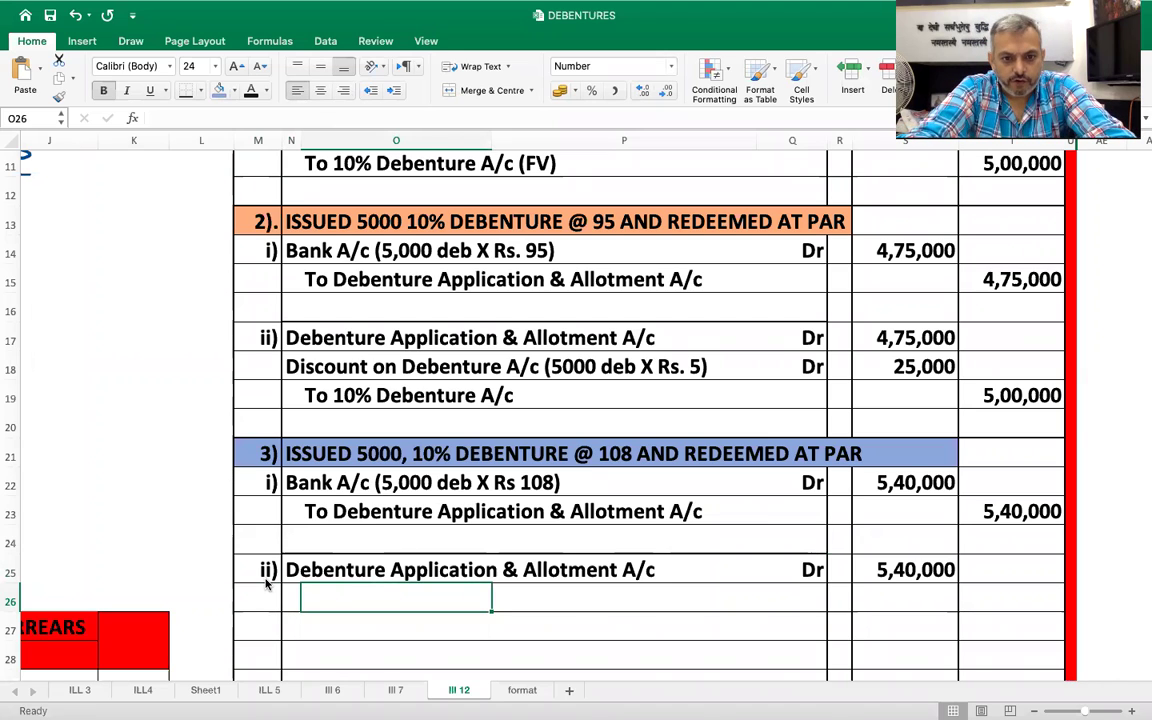
text(to)
key(BackSpace)
key(BackSpace)
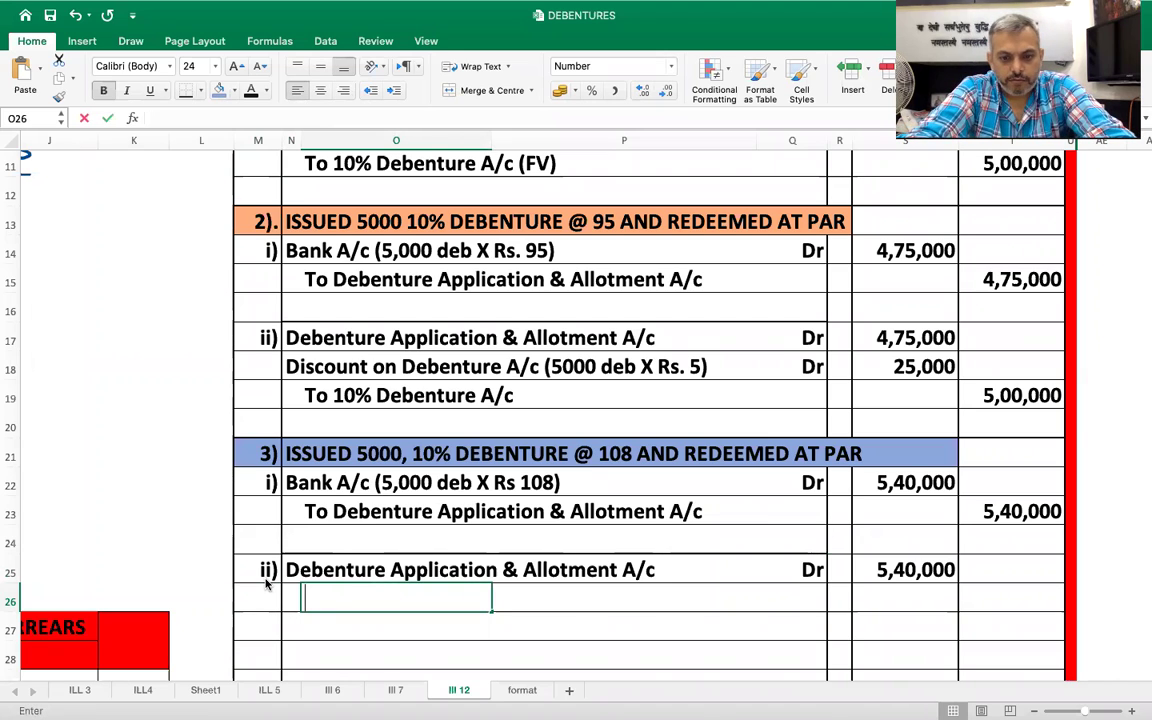
text(To )
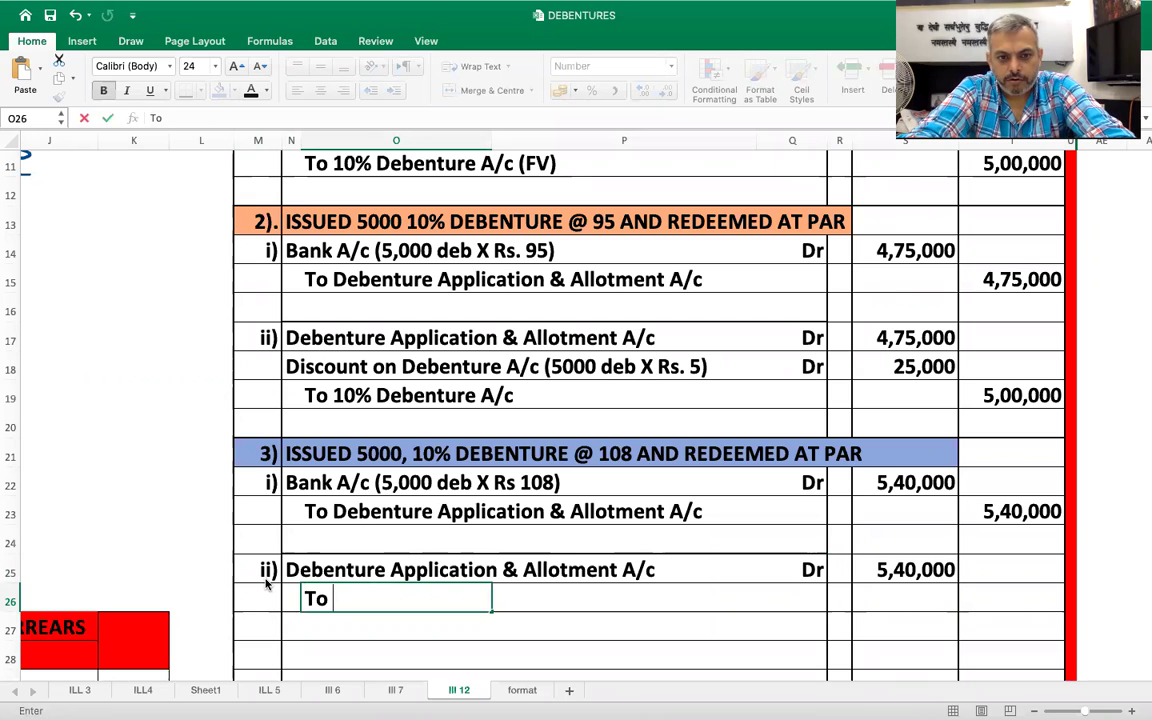
text(10% Debture)
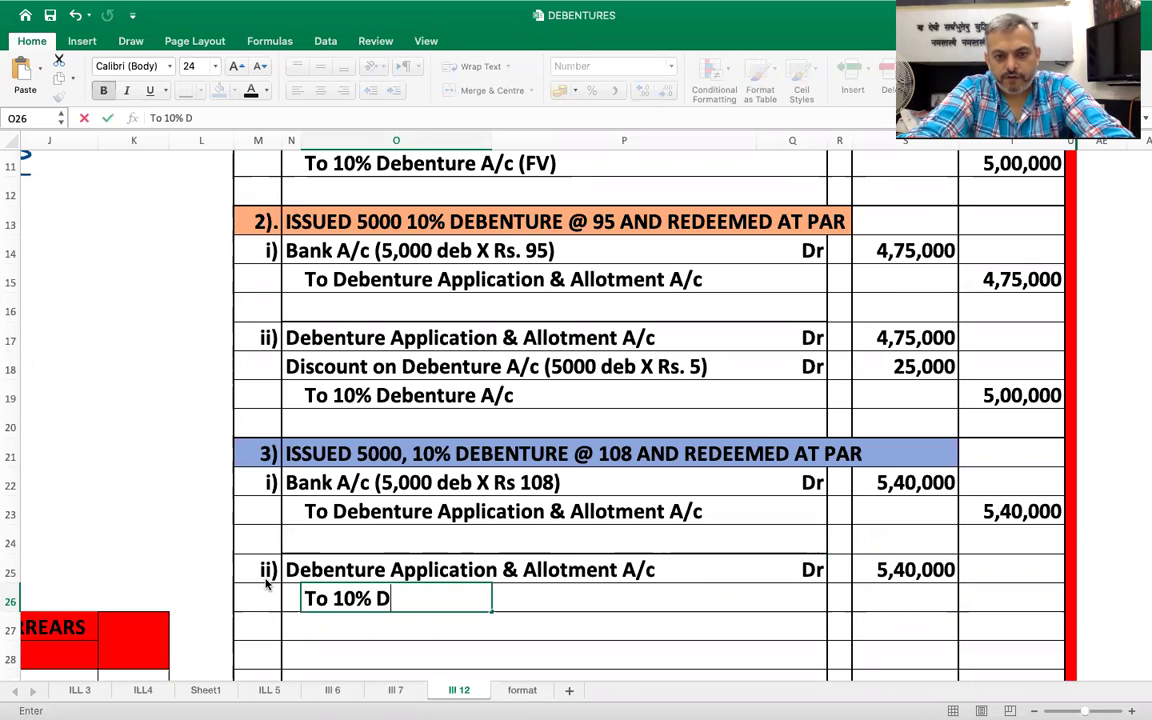
key(BackSpace)
key(BackSpace)
key(BackSpace)
key(BackSpace)
text(e)
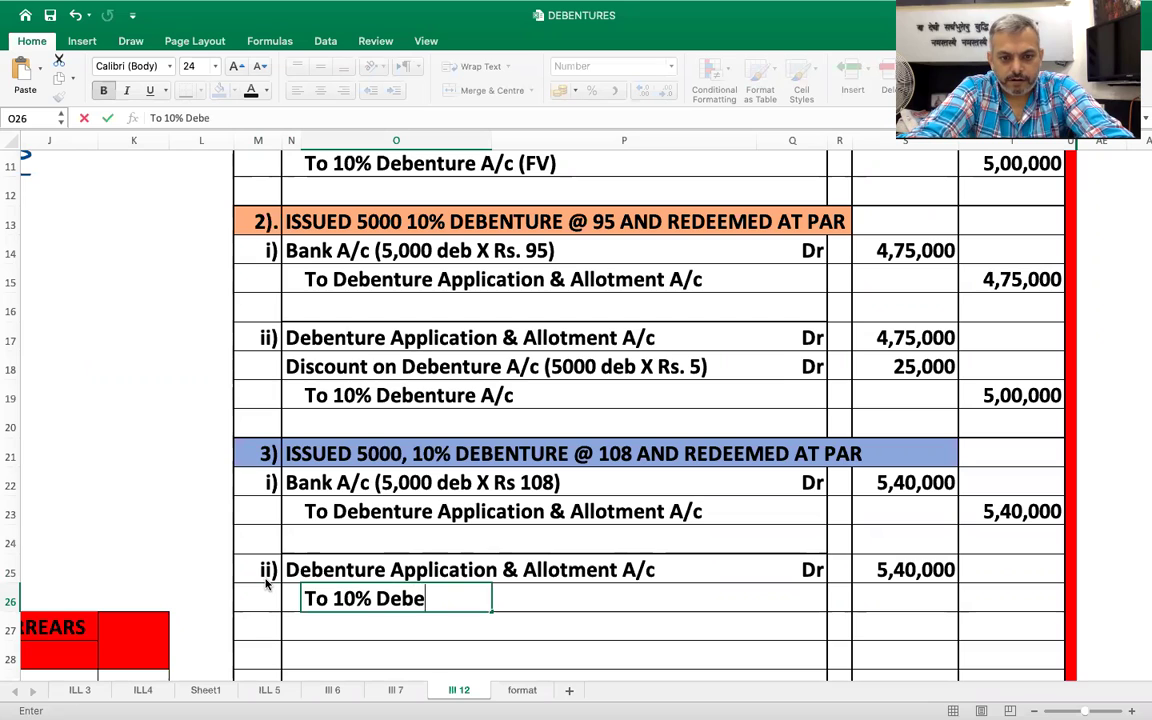
text(nture A/c (5,000 deb X R)
key(BackSpace)
text(FV)
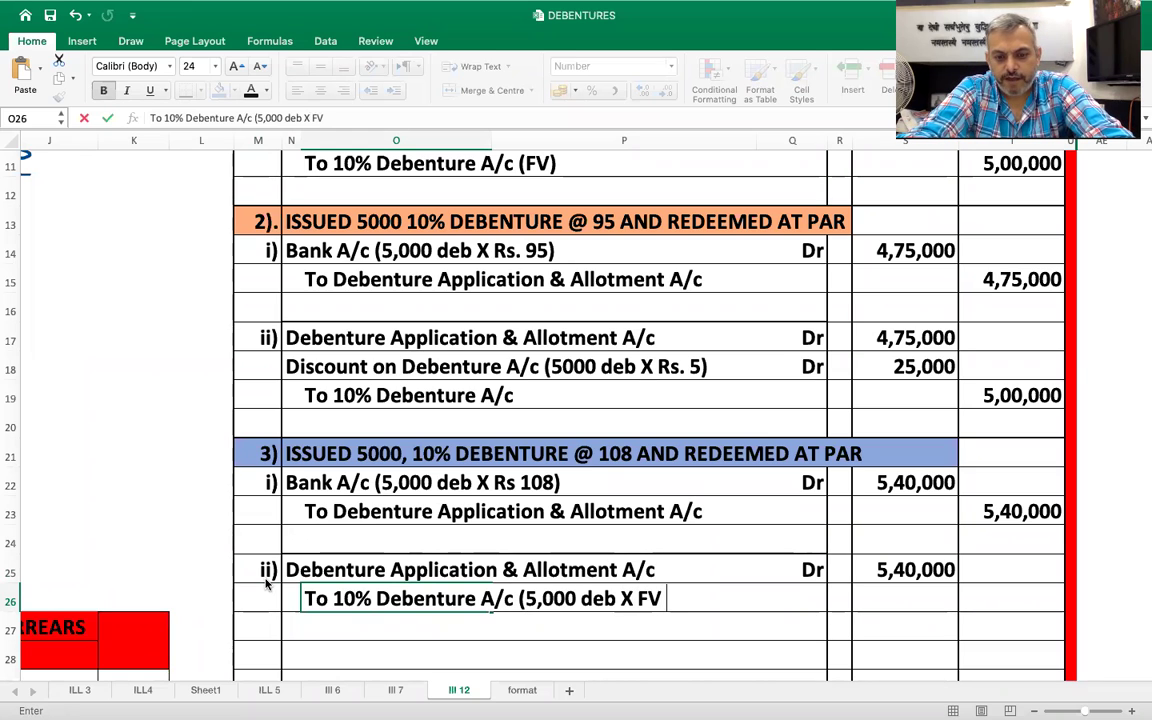
text( 100))
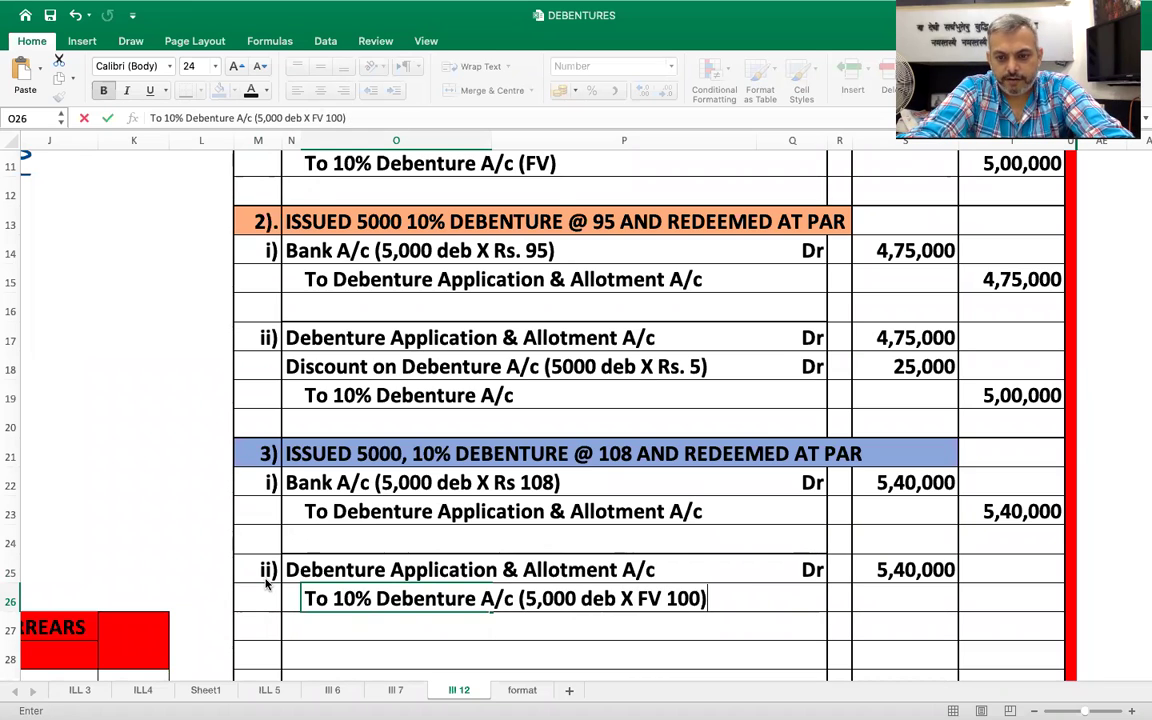
- Enter 500000 as the credit amount for 10% Debenture A/c in T26
key(Tab)
key(Tab)
key(Tab)
text(500000)
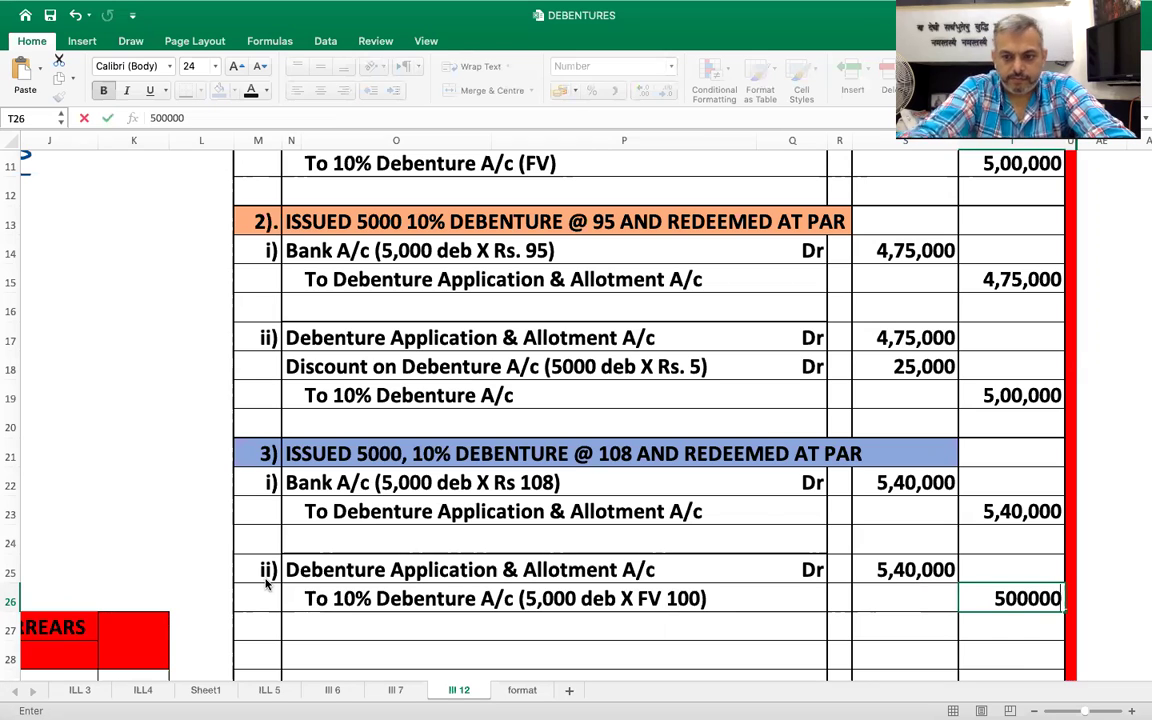
key(Return)
- Enter the second credit account "To Securities Premium Reserve A/c" in O27
text(To )
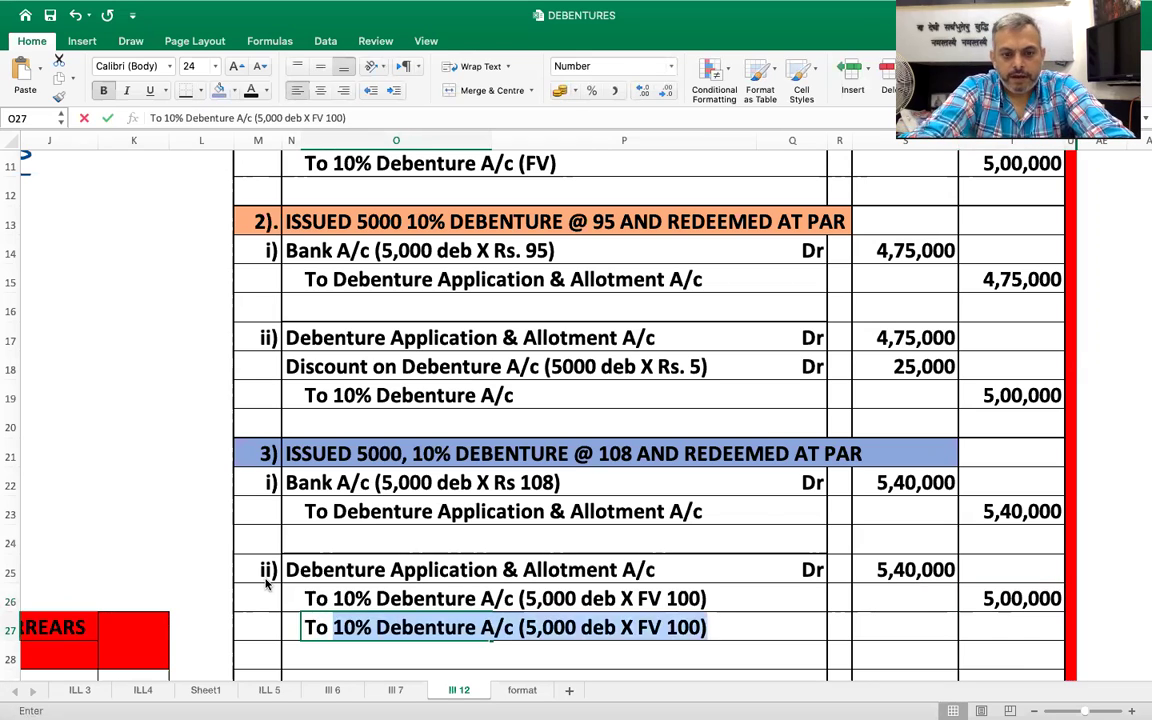
text(Securities)
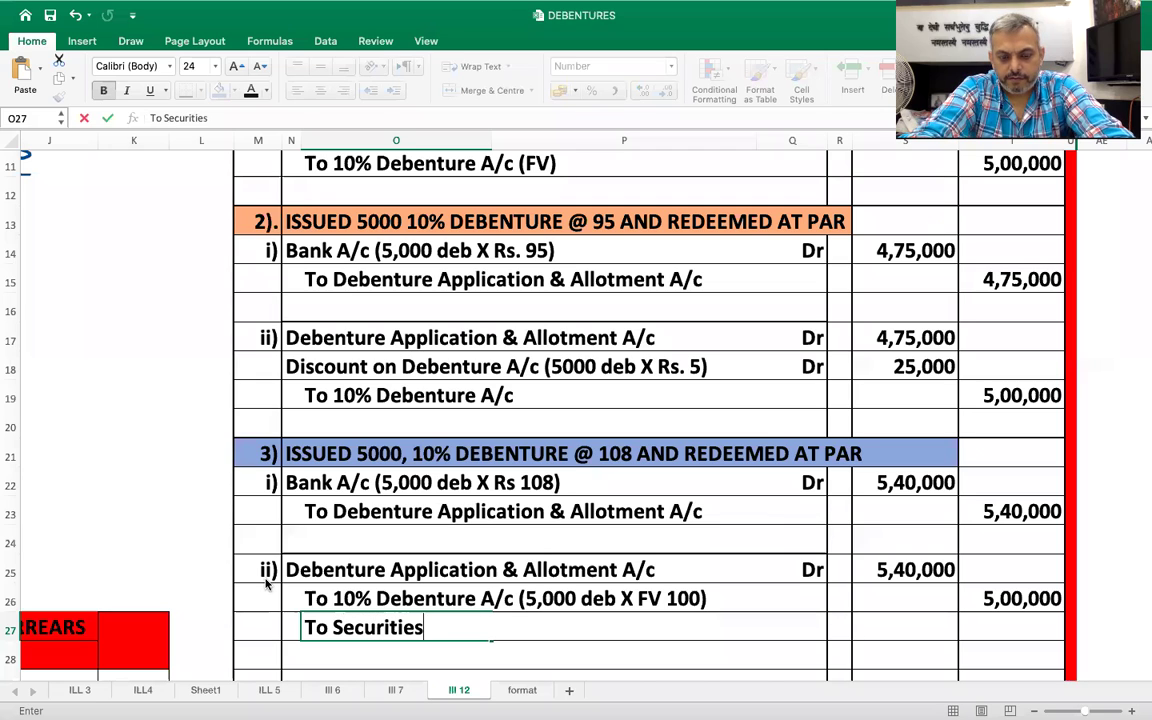
text( Premium )
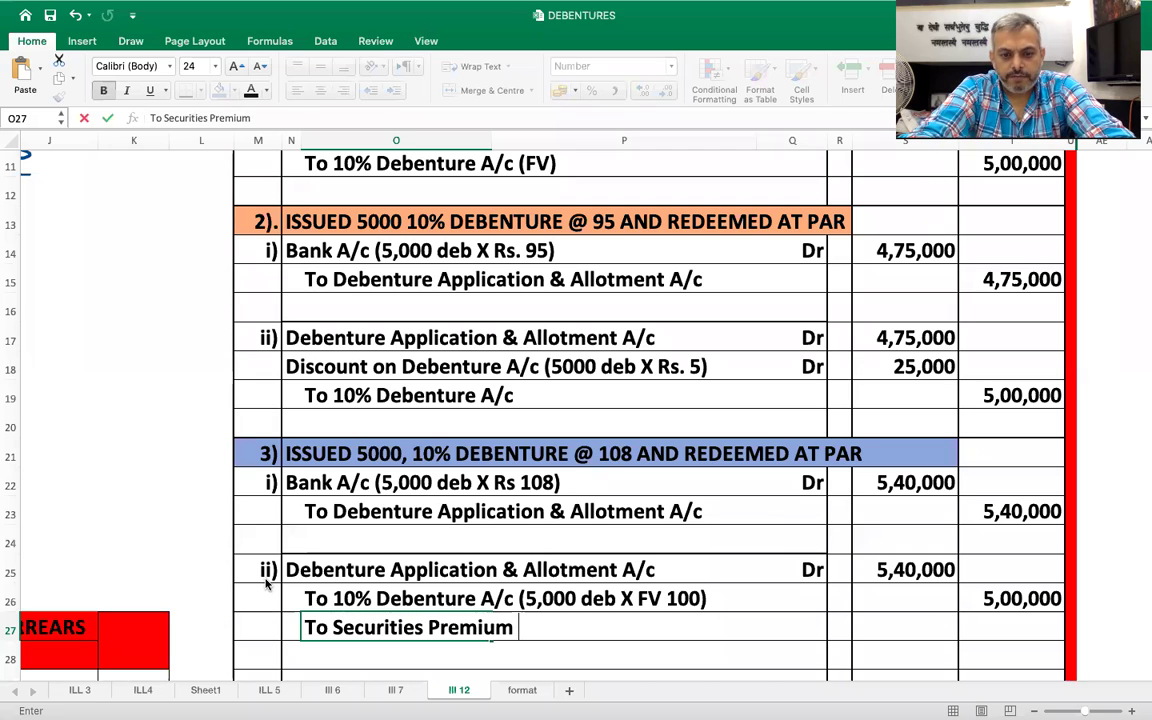
text(Reservce A)
key(BackSpace)
key(BackSpace)
key(BackSpace)
key(BackSpace)
text(e)
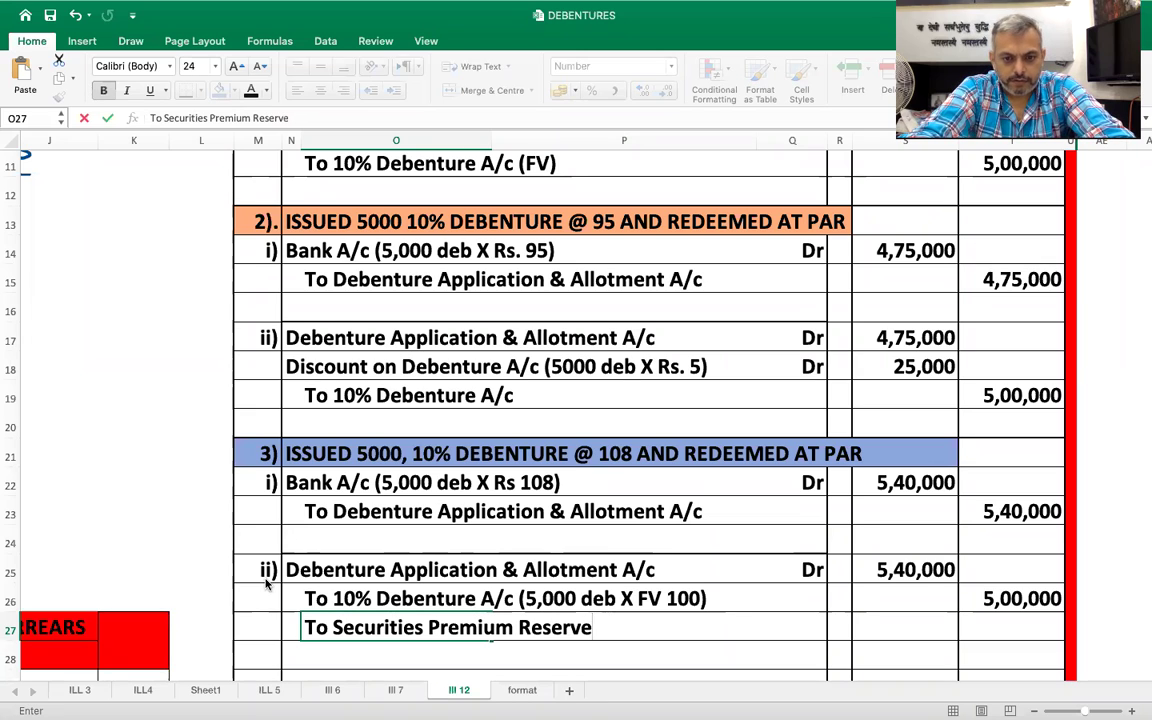
text( A/c)
- Enter 40,000 as the credit amount for Securities Premium Reserve A/c in T27
key(Tab)
key(Tab)
key(Tab)
key(Tab)
key(Tab)
text(40,000)
key(Return)
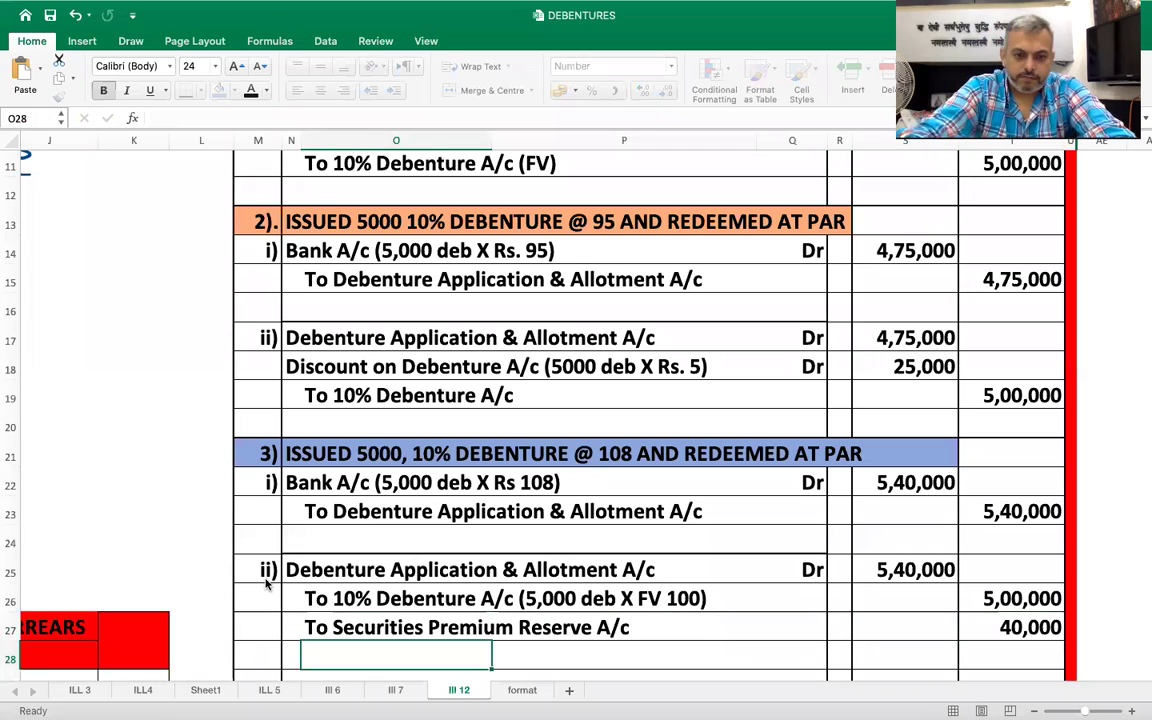
- Append the working note "(5000 deb X Rs. 8)" to the Securities Premium Reserve A/c text in O27
key(Up)
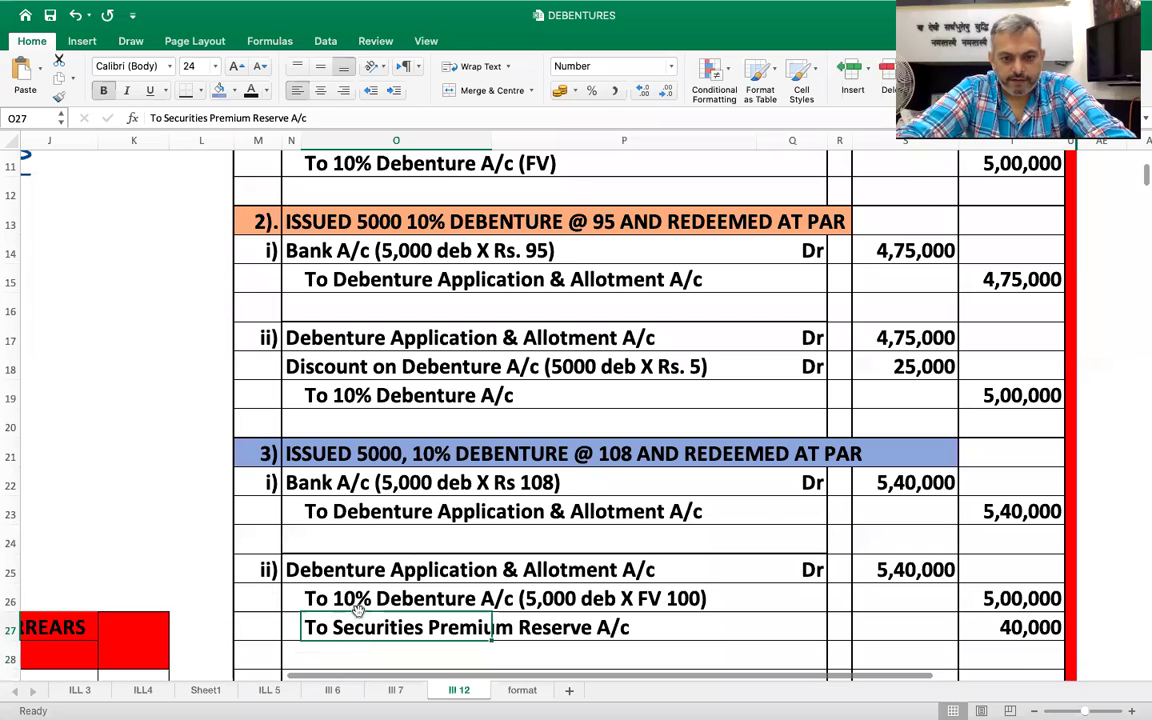
double_click(311, 624)
click(628, 627)
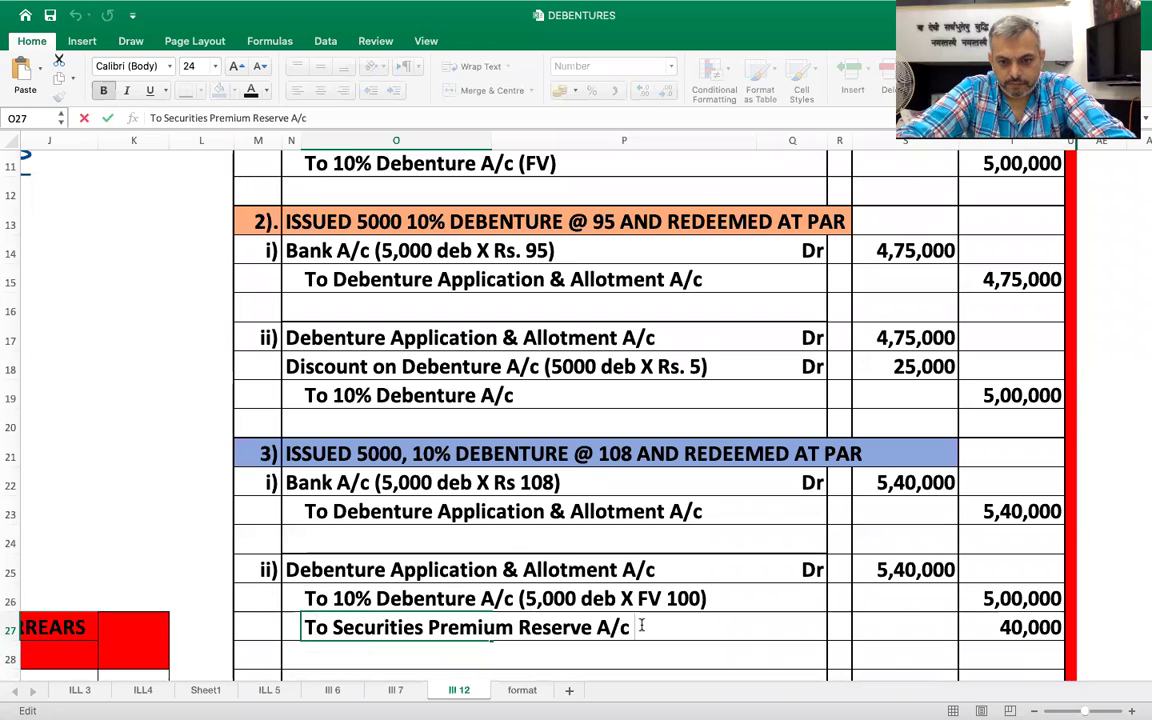
text(()
text(50)
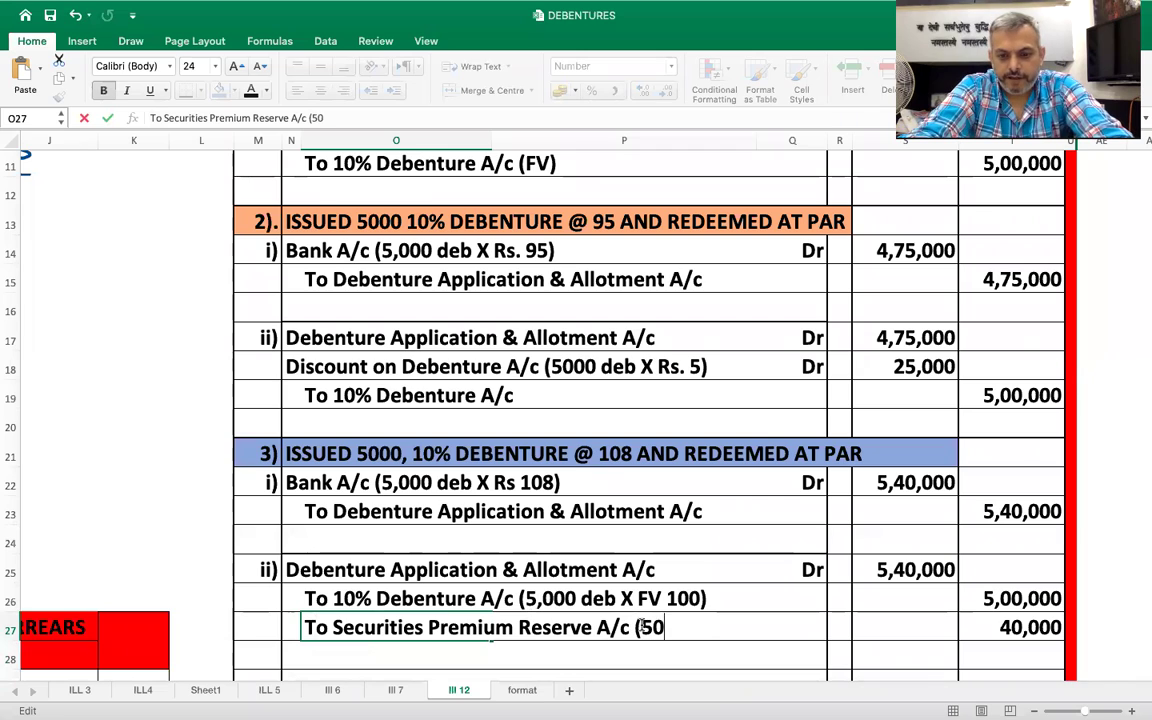
text(00 deb X Rs. 8)
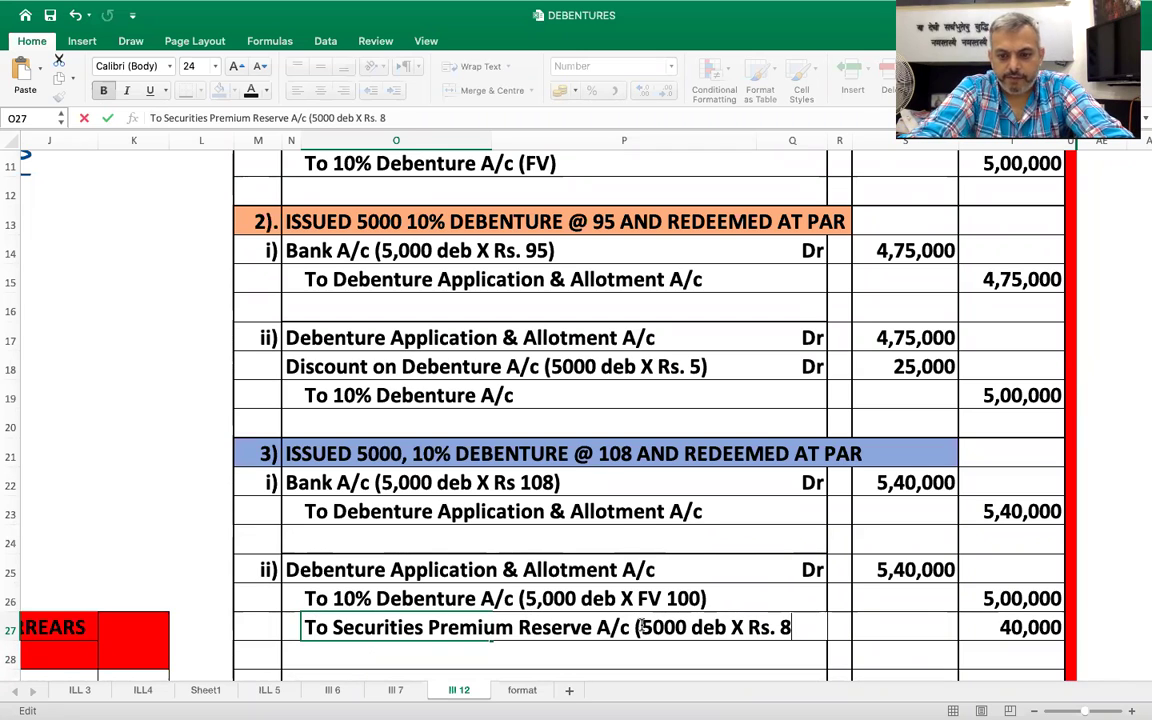
text())
key(Return)
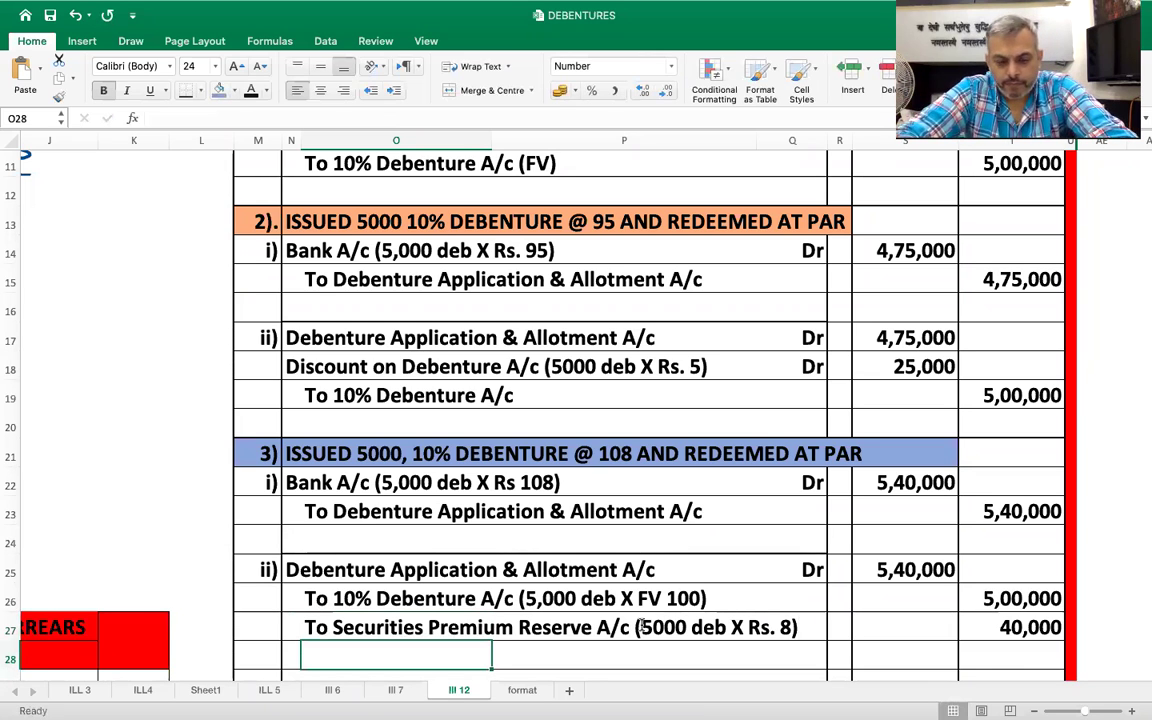
- Close case 3 with a bottom border across M28:T28
scroll(641, 625, down, 3)
key(Left)
key(Left)
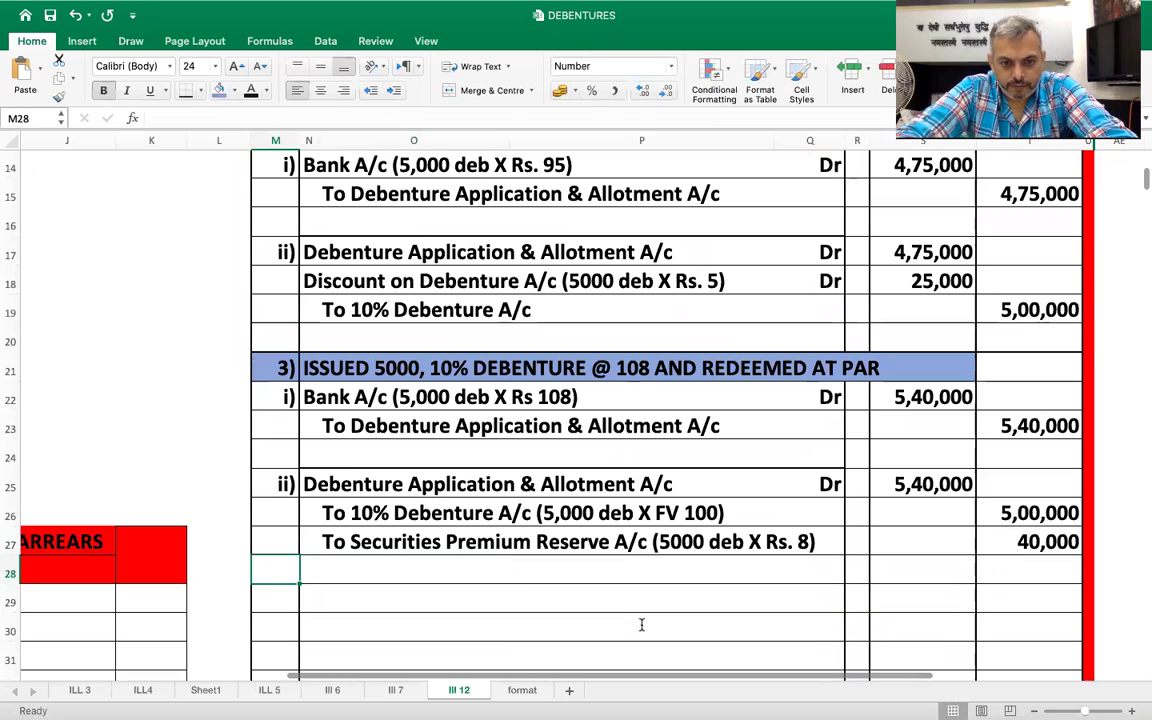
key(shift+Right)
key(shift+Right)
key(shift+Right)
key(shift+Right)
key(shift+Right)
key(shift+Right)
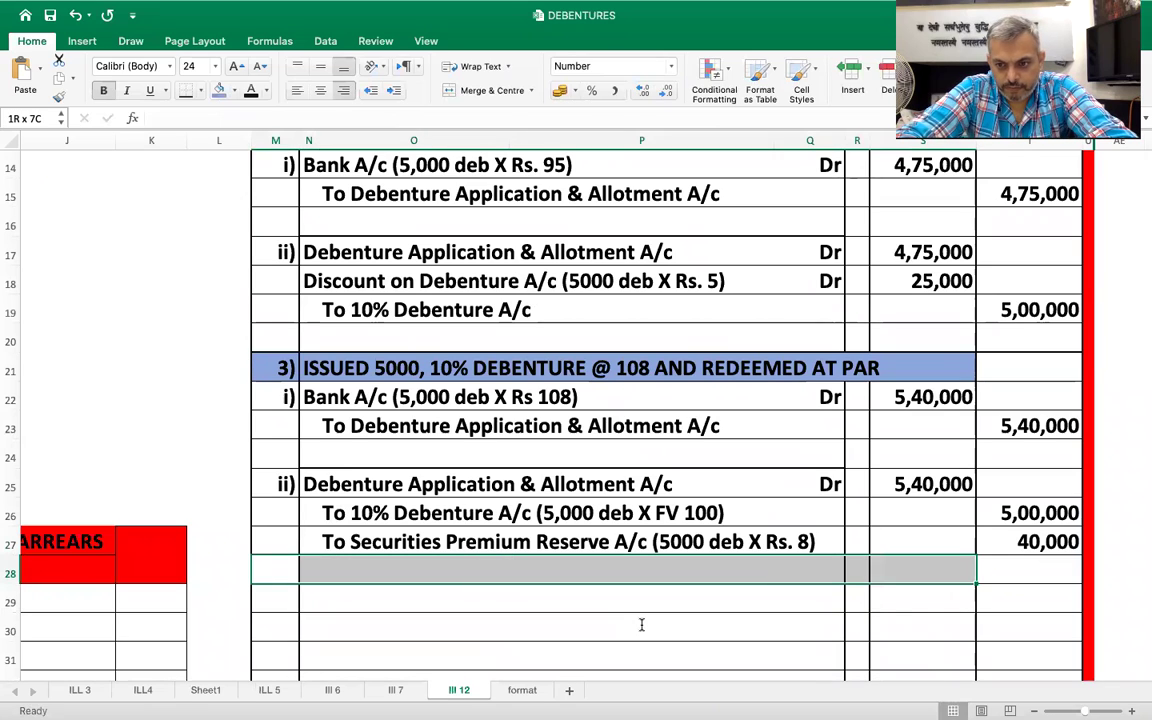
key(shift+Right)
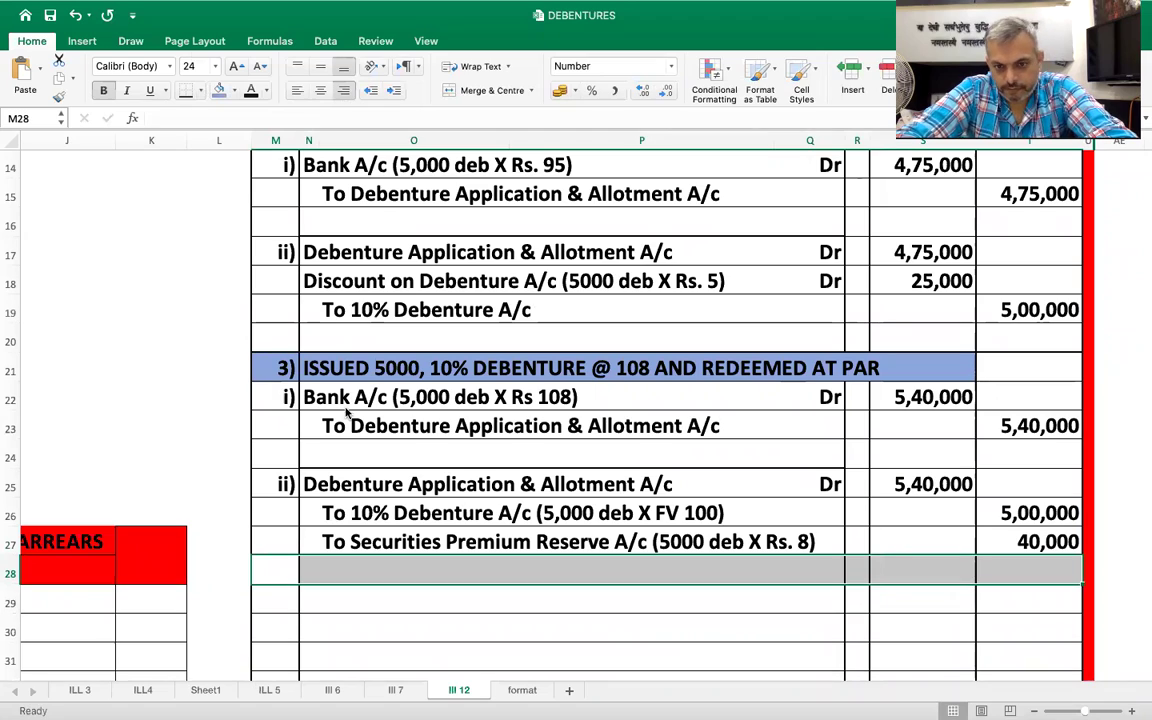
click(519, 513)
- Review the three Illustration 12 transactions against the completed journal entries and the TOTAL row
scroll(519, 514, up, 5)
scroll(519, 514, left, 5)
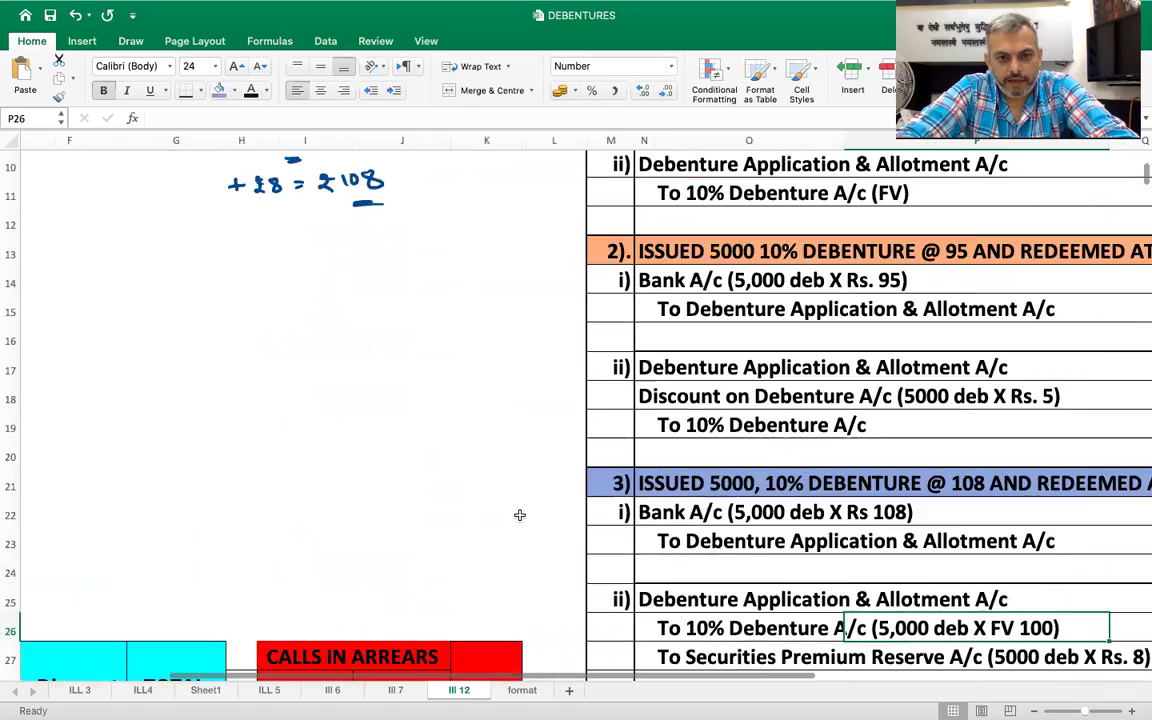
scroll(519, 515, left, 5)
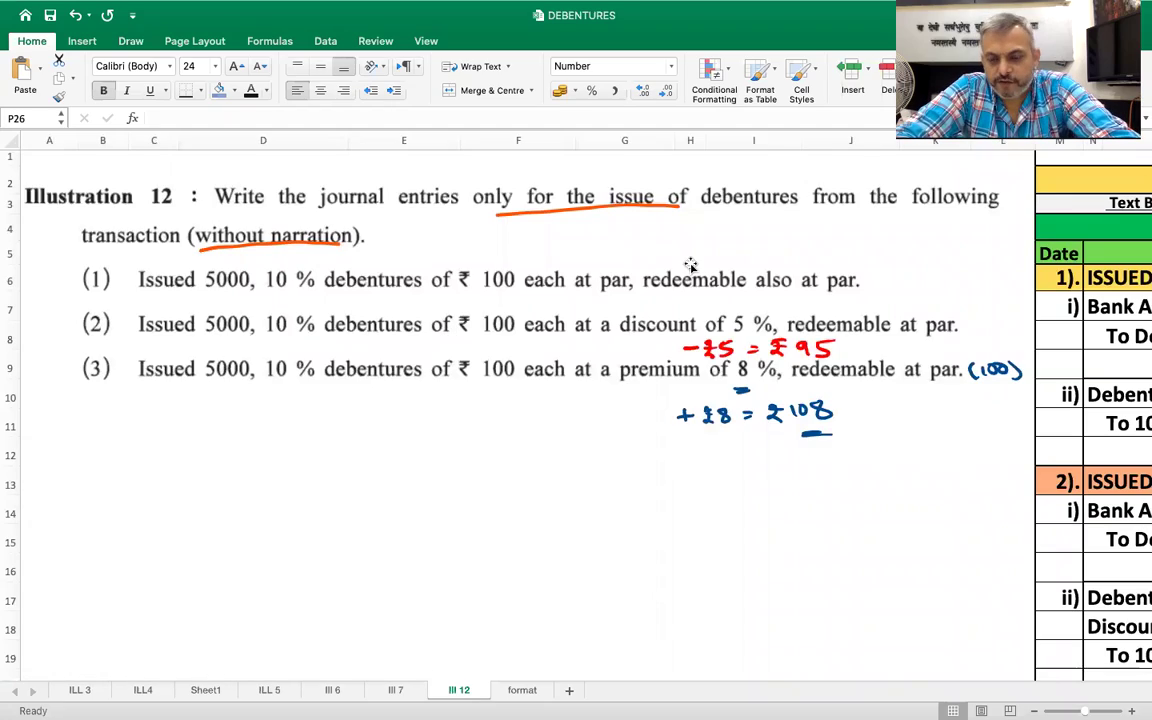
scroll(690, 265, down, 2)
scroll(690, 265, right, 2)
scroll(690, 265, right, 5)
scroll(690, 265, down, 10)
scroll(690, 265, up, 5)
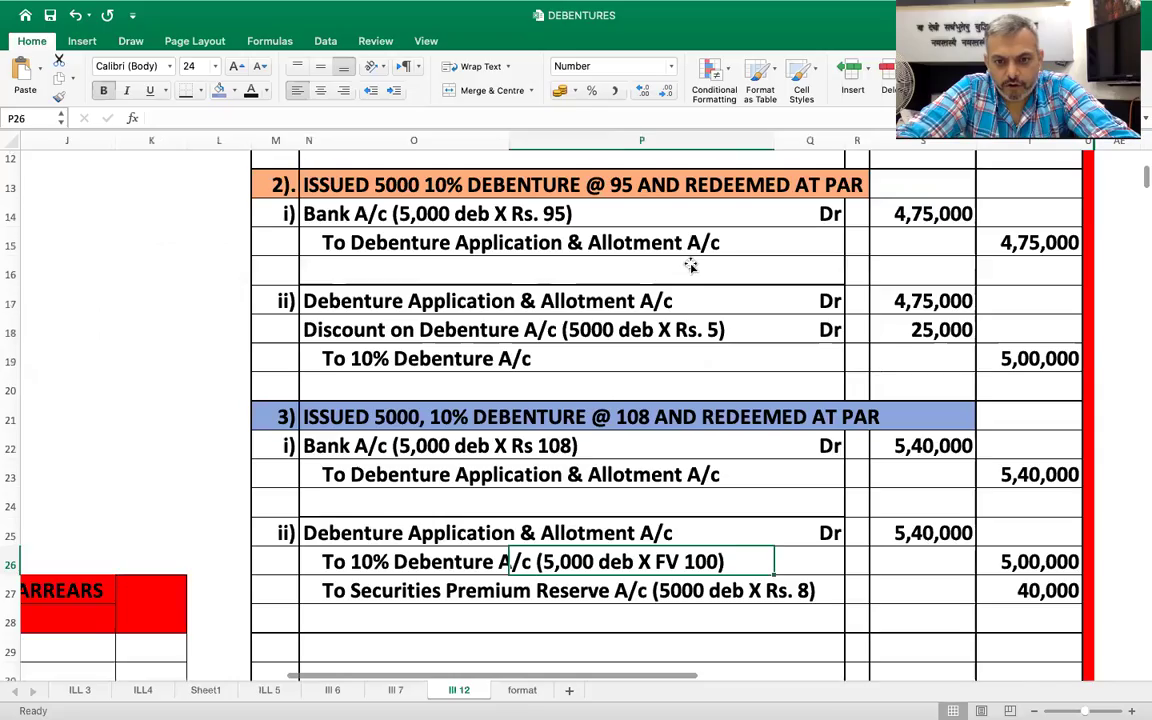
scroll(690, 265, down, 10)
scroll(690, 265, up, 3)
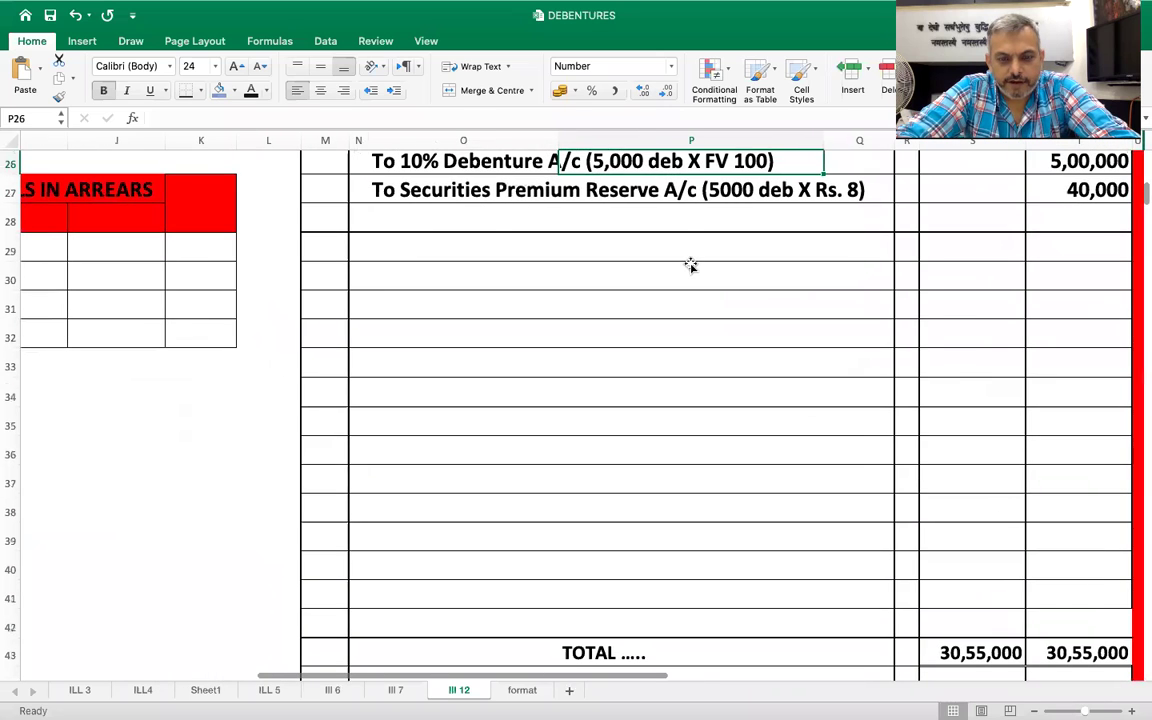
scroll(690, 265, left, 2)
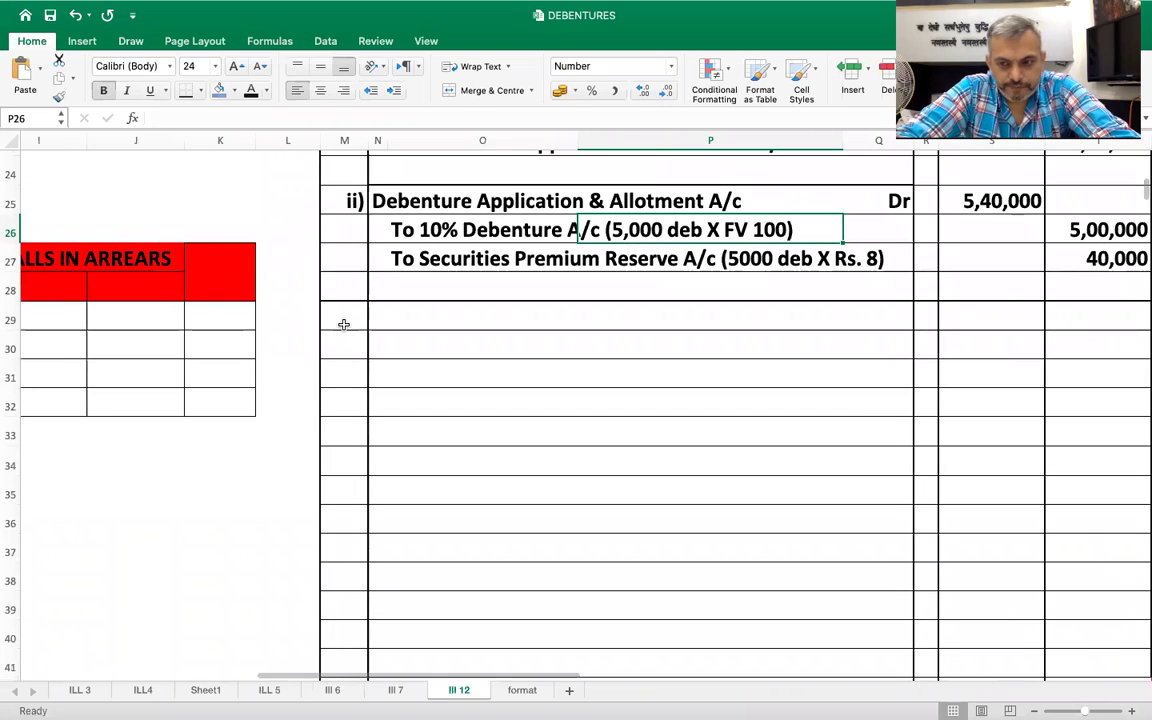
scroll(343, 324, up, 10)
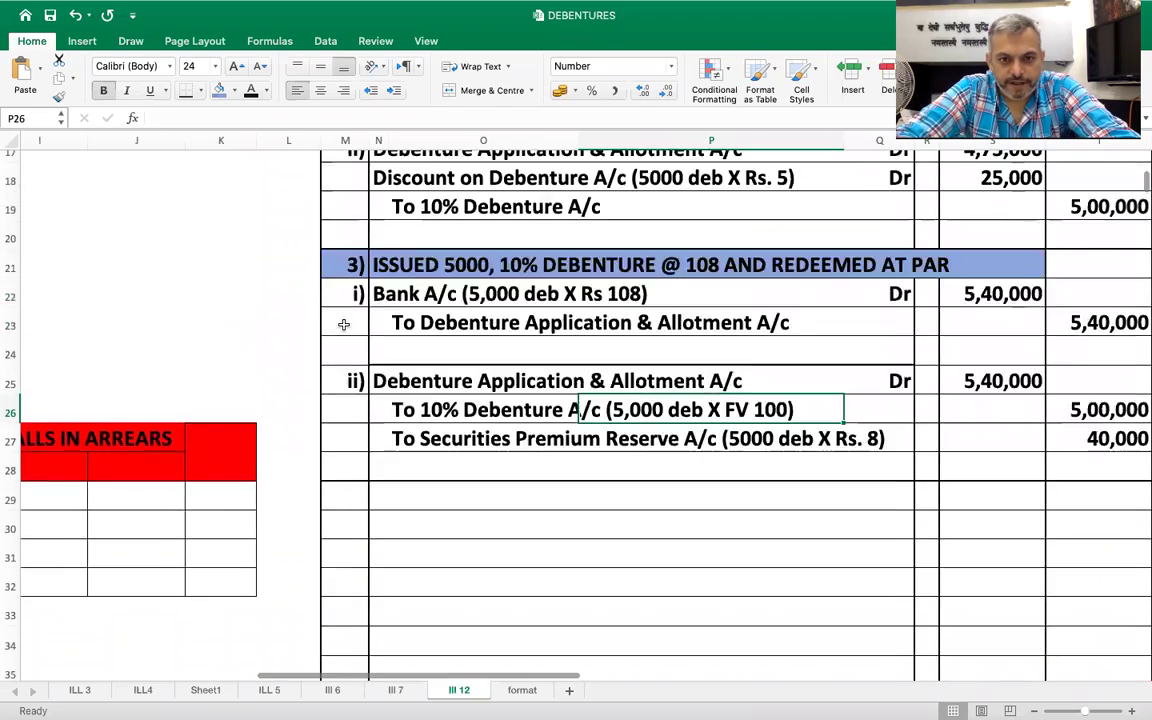
scroll(180, 323, left, 4)
scroll(178, 324, left, 3)
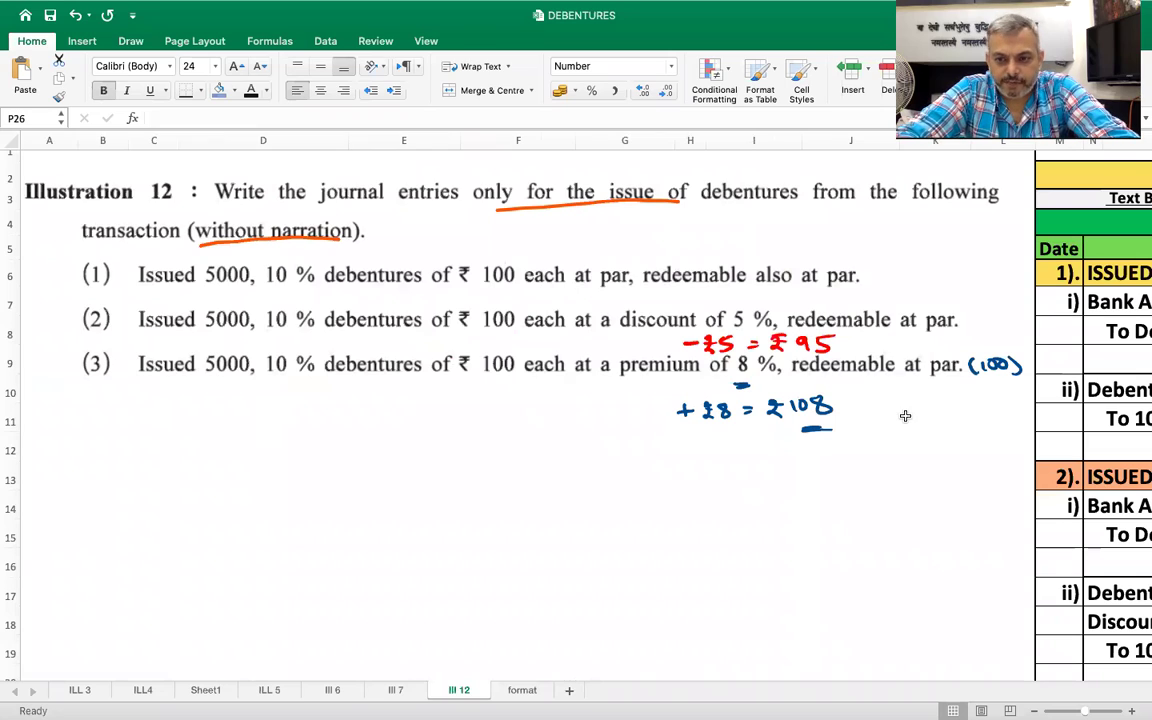
scroll(905, 414, right, 6)
scroll(905, 414, down, 5)
scroll(905, 415, down, 3)
scroll(905, 415, right, 1)
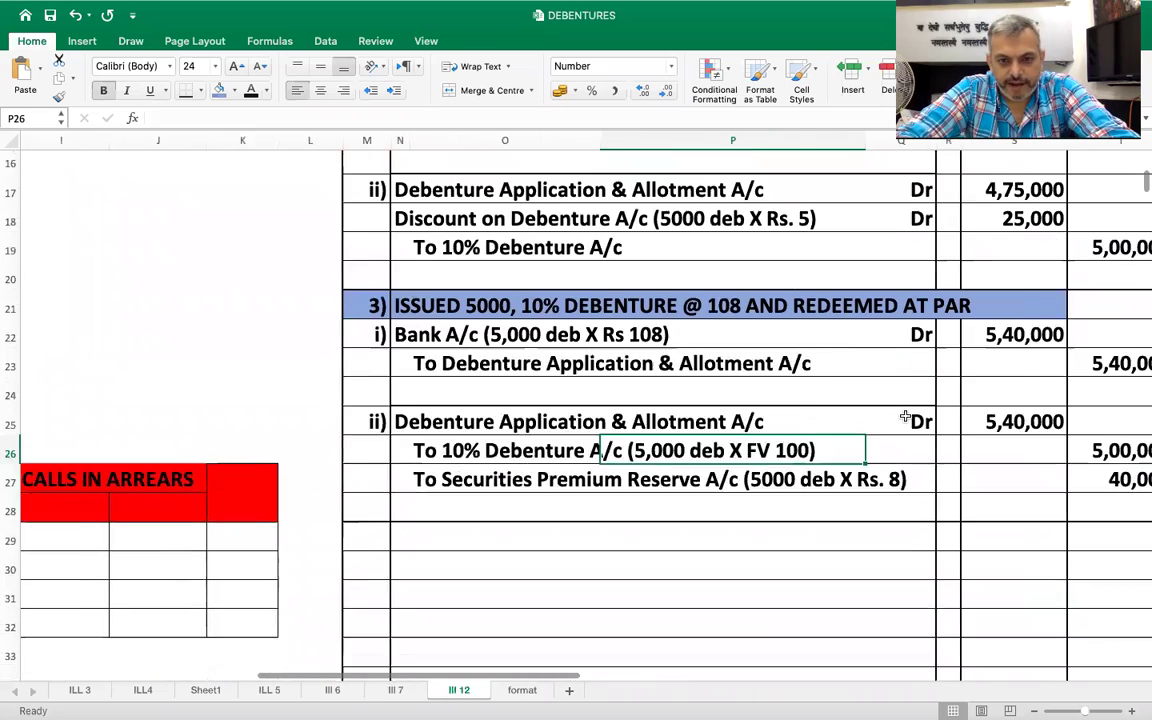
- Enter the heading "ENTRY FOR REDEMPTION OF DEBENTURES" in N29, below the case 3 entries
click(410, 507)
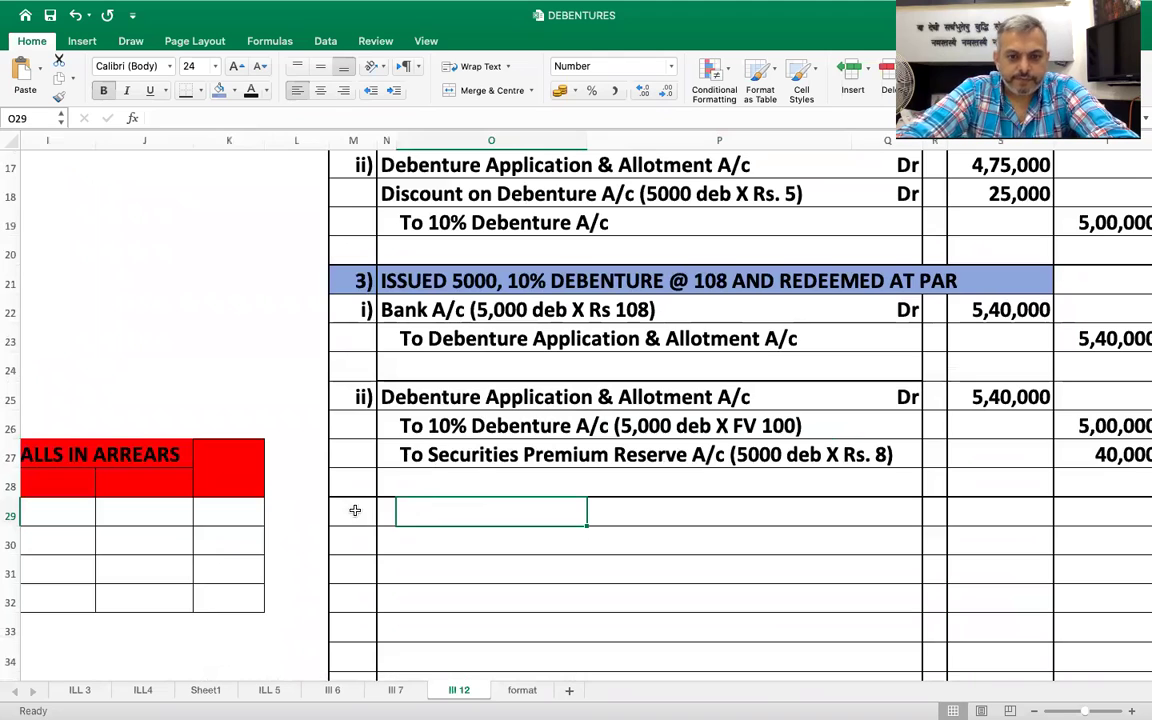
click(355, 511)
key(Right)
text(ent)
key(BackSpace)
key(BackSpace)
key(BackSpace)
text(E)
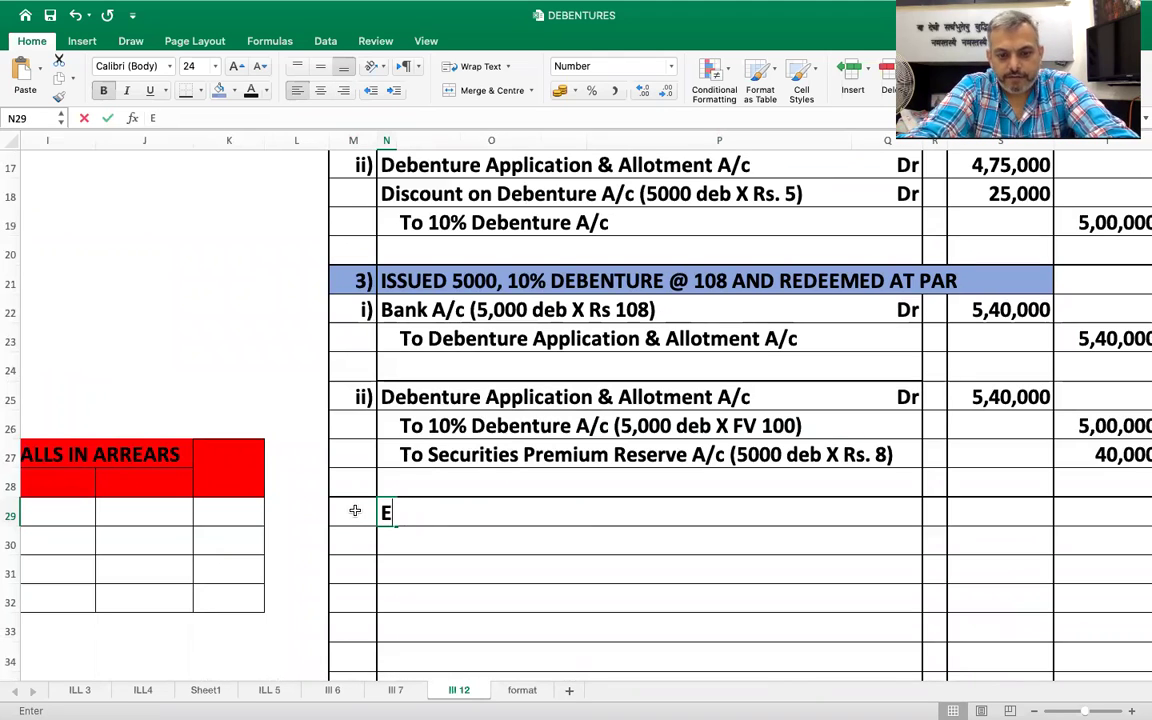
text(NTRY FOR REDEM)
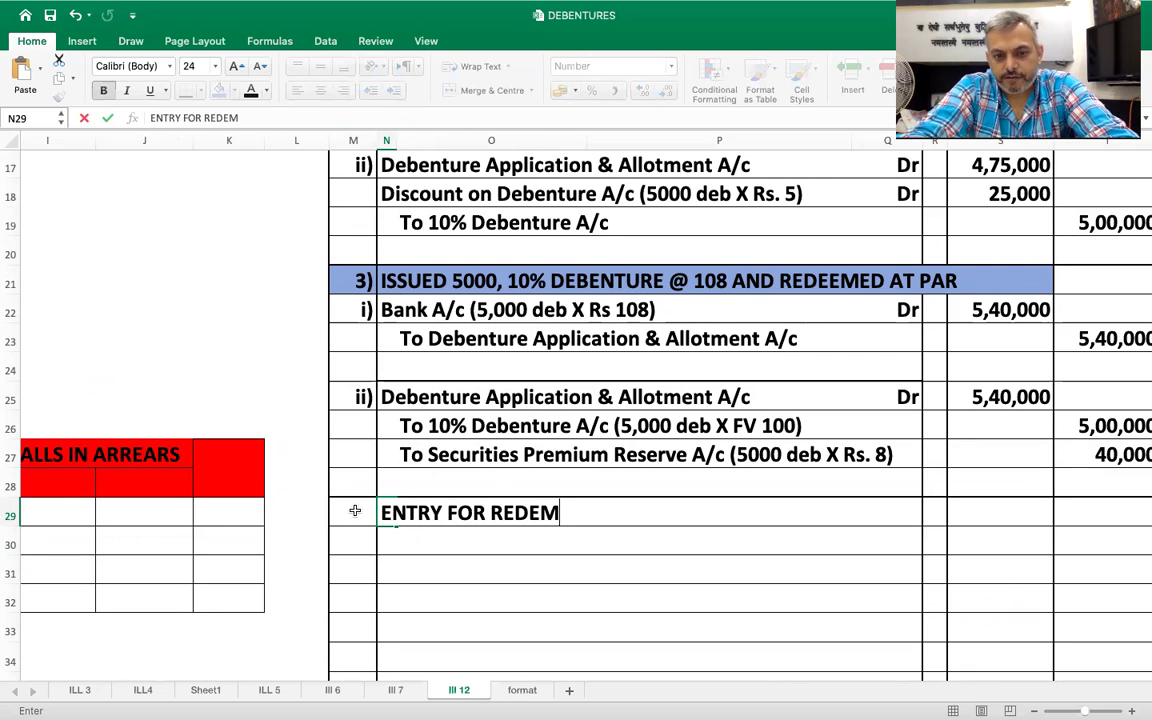
text(PTION OF DEB)
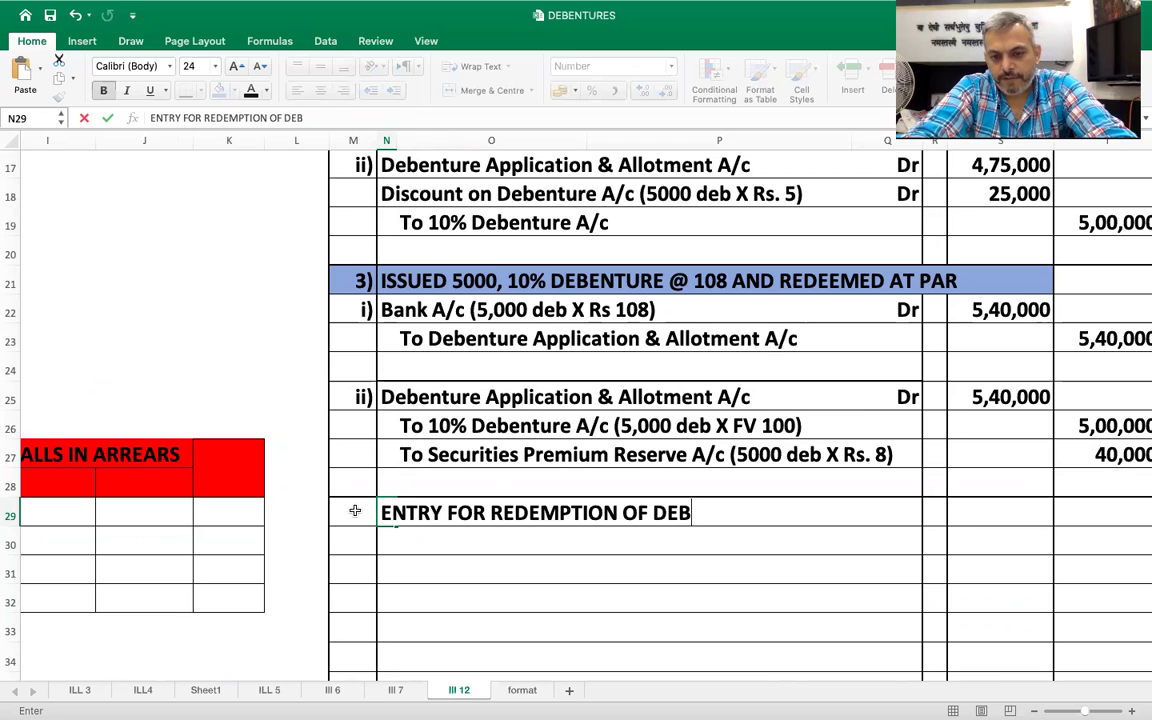
text(ENTURES)
key(Return)
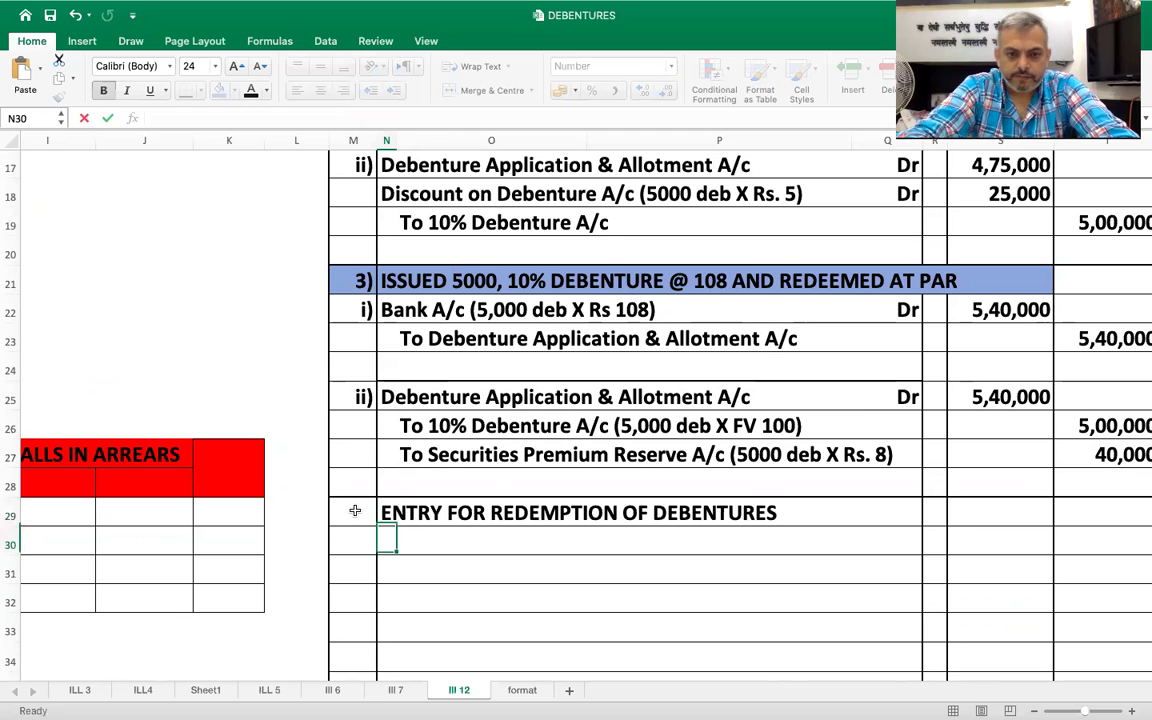
- Fill the redemption heading row across M29:T29 with dark orange
key(Up)
key(shift+Right)
key(shift+Right)
key(shift+Right)
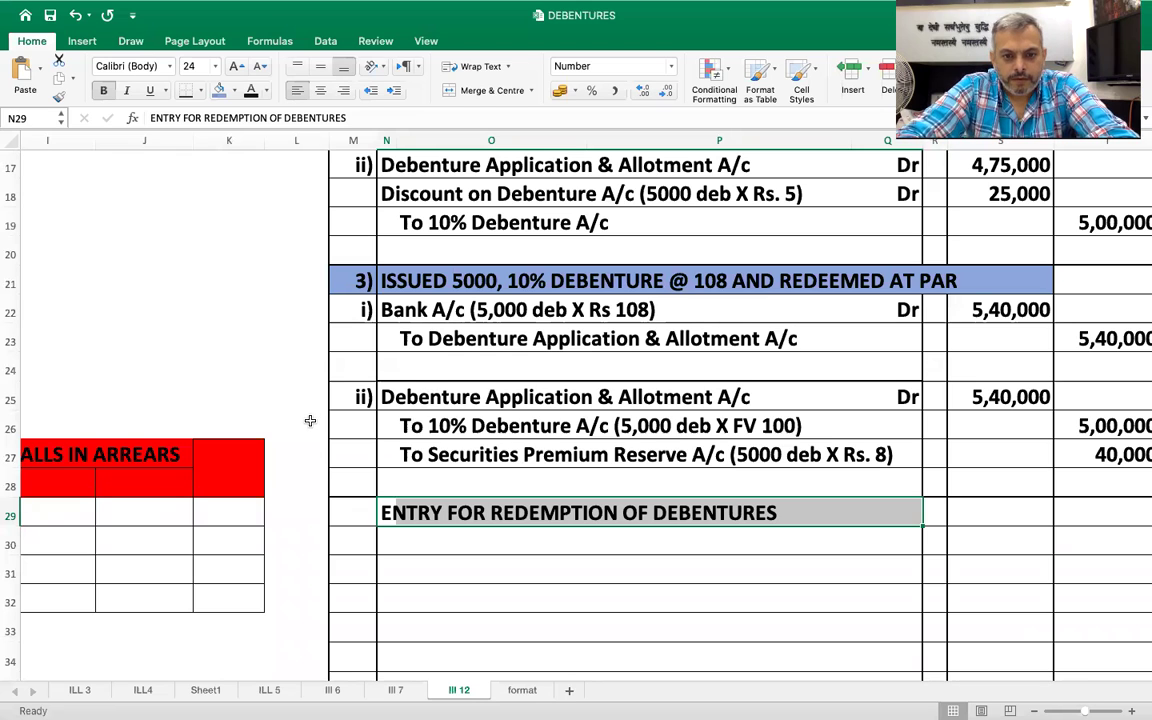
key(Left)
key(shift+Right)
key(shift+Right)
key(shift+Right)
key(shift+Right)
key(shift+Right)
key(shift+Right)
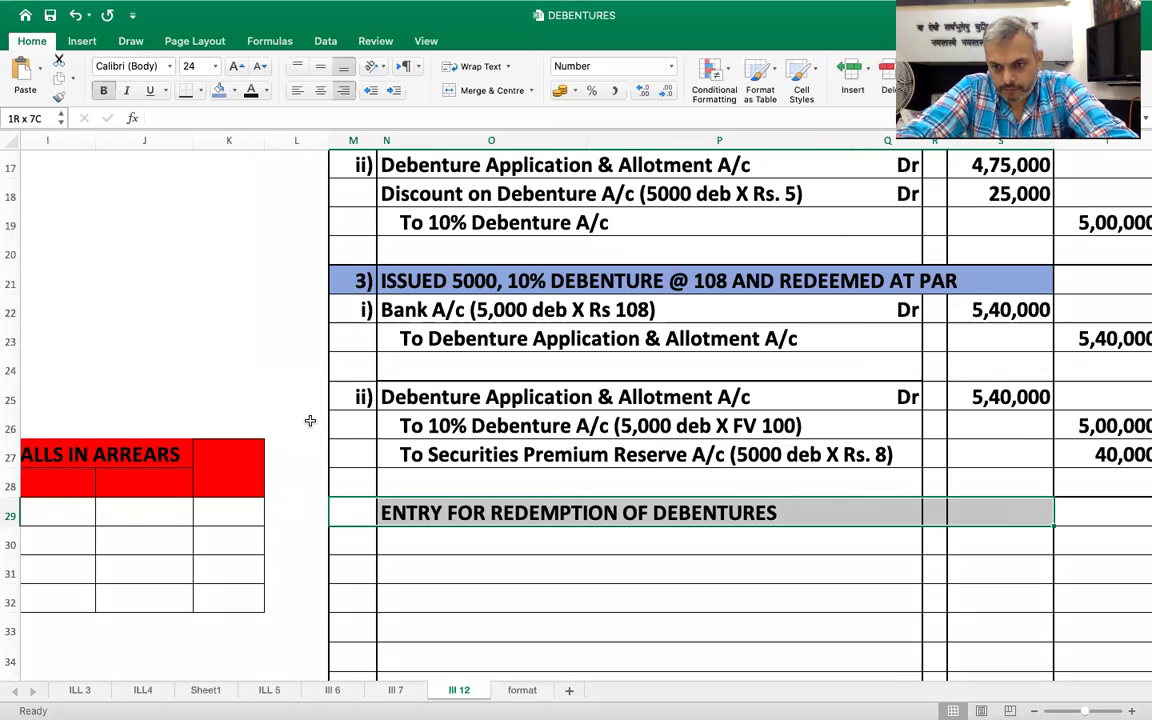
key(shift+Right)
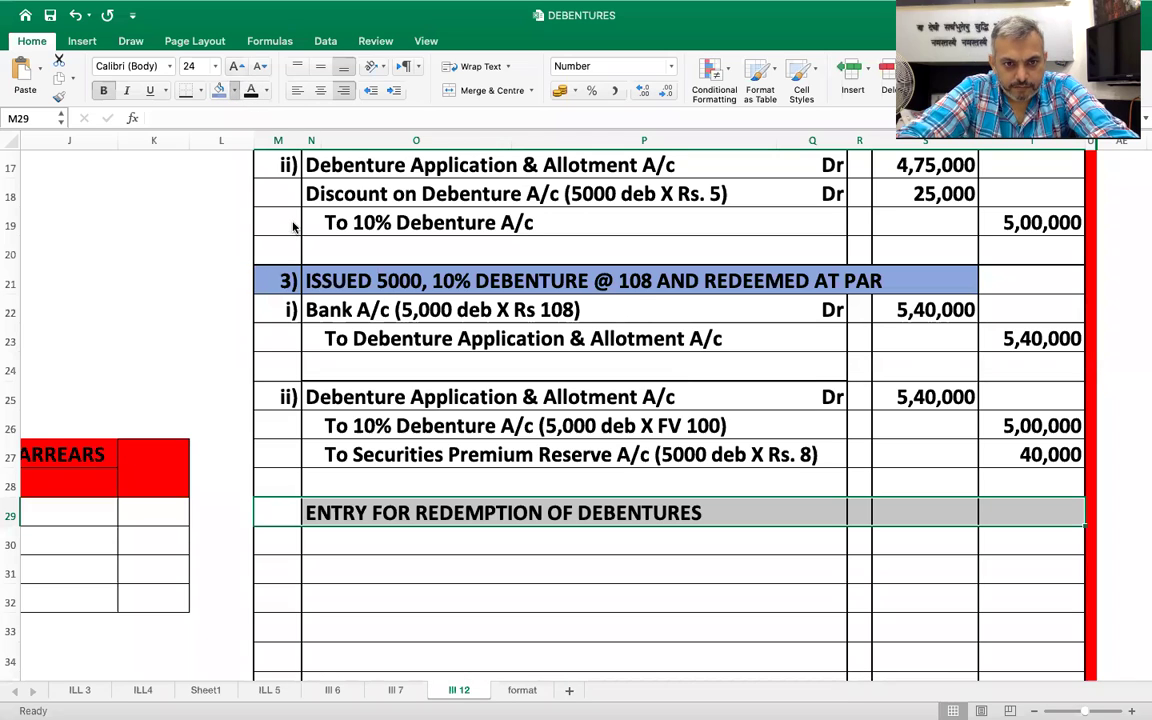
- Number the first redemption entry "i)" in M30 and enter "10% Debenture A/c (5000 X FV 100)" in N30
click(287, 554)
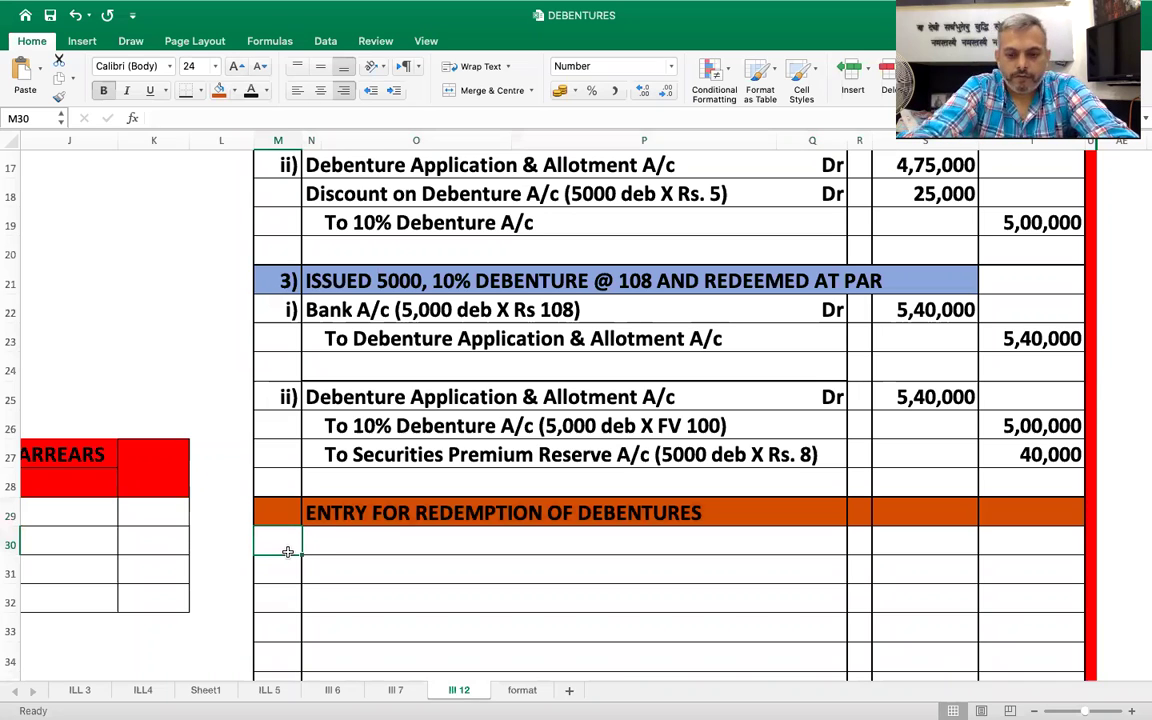
double_click(287, 552)
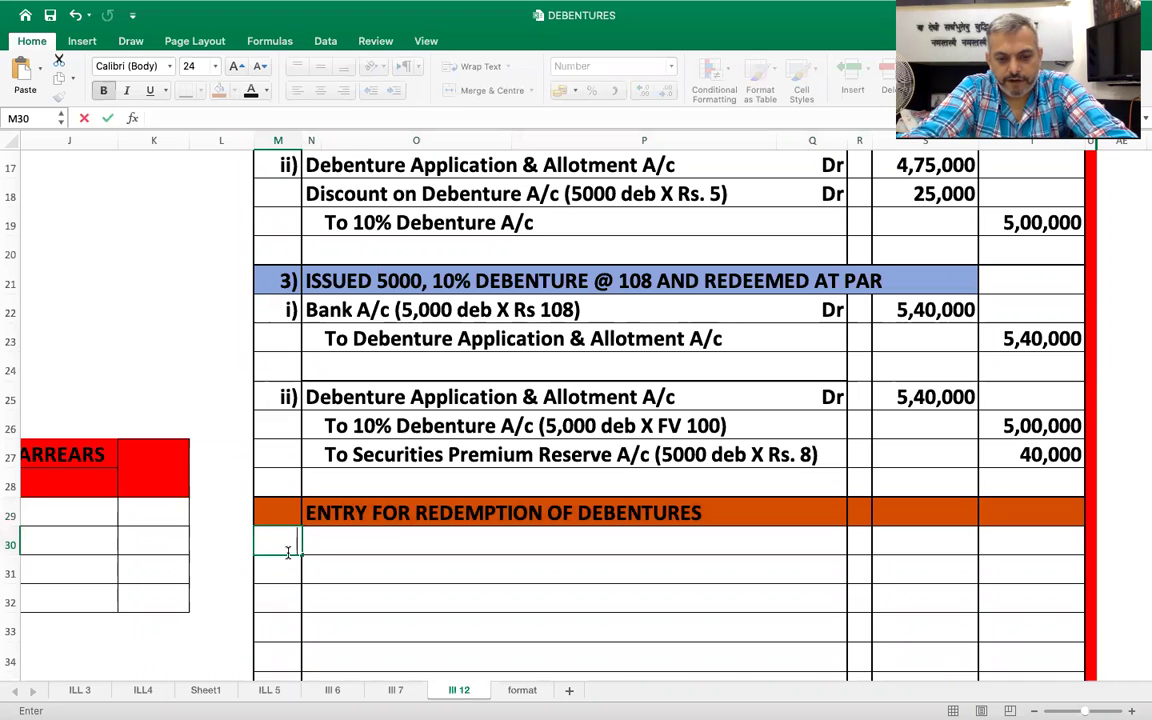
key(Tab)
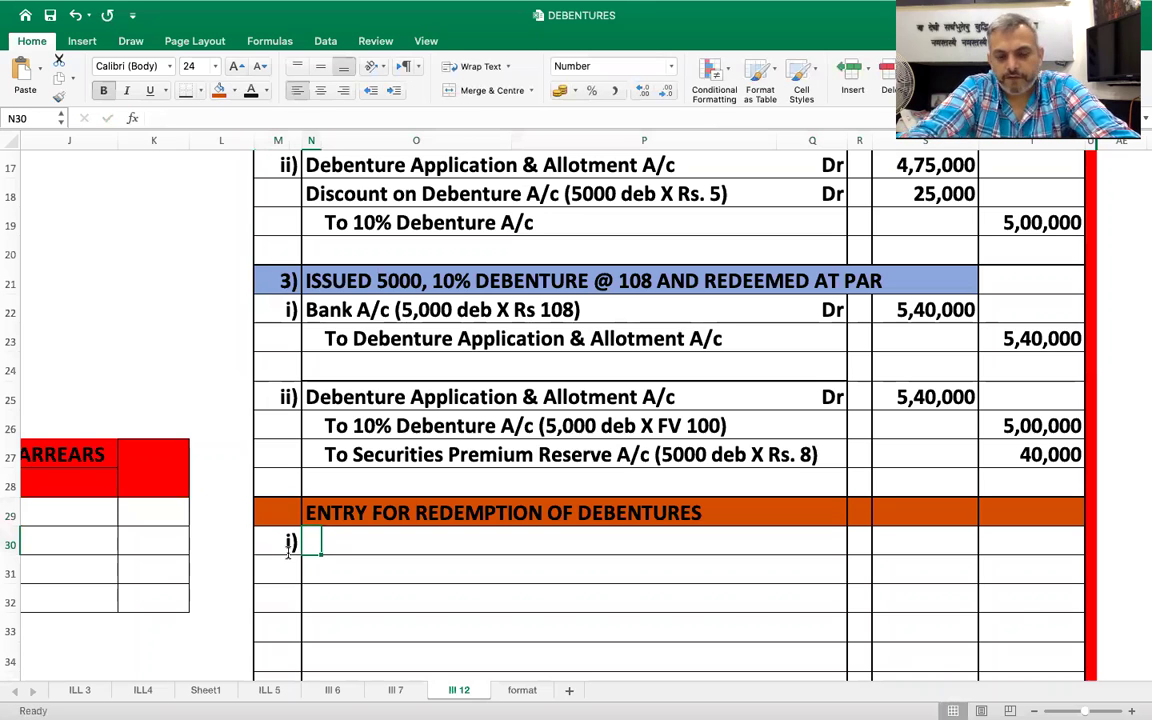
click(370, 425)
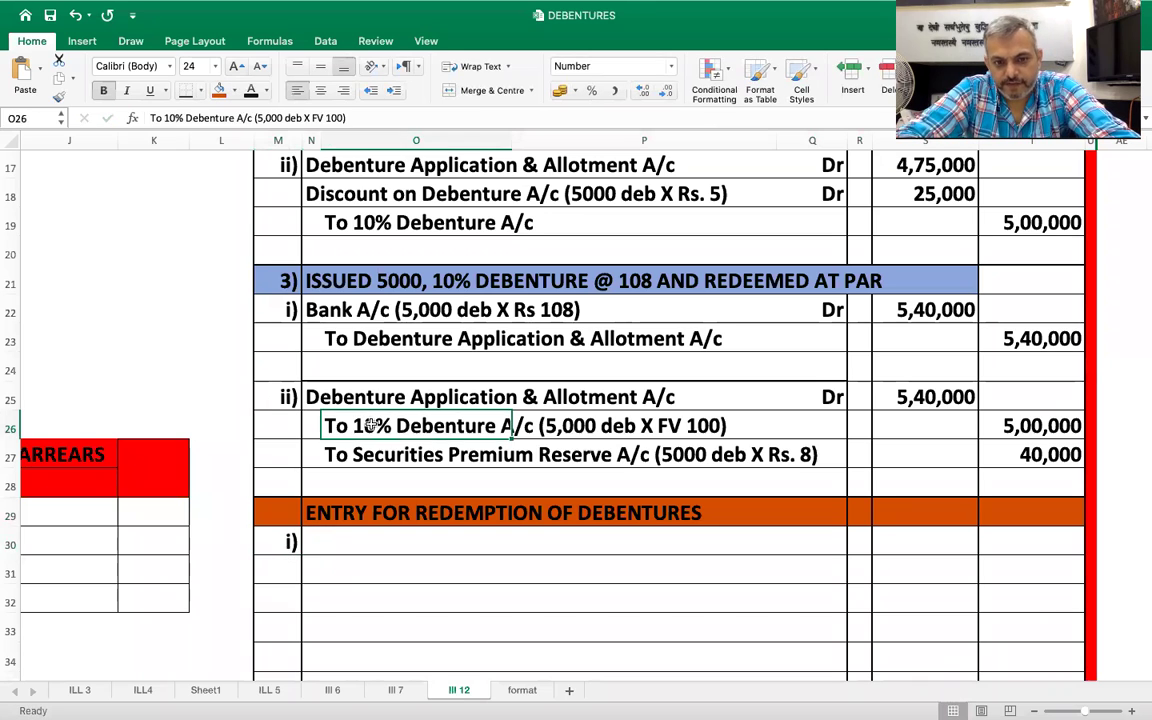
click(346, 544)
key(Left)
text(10%)
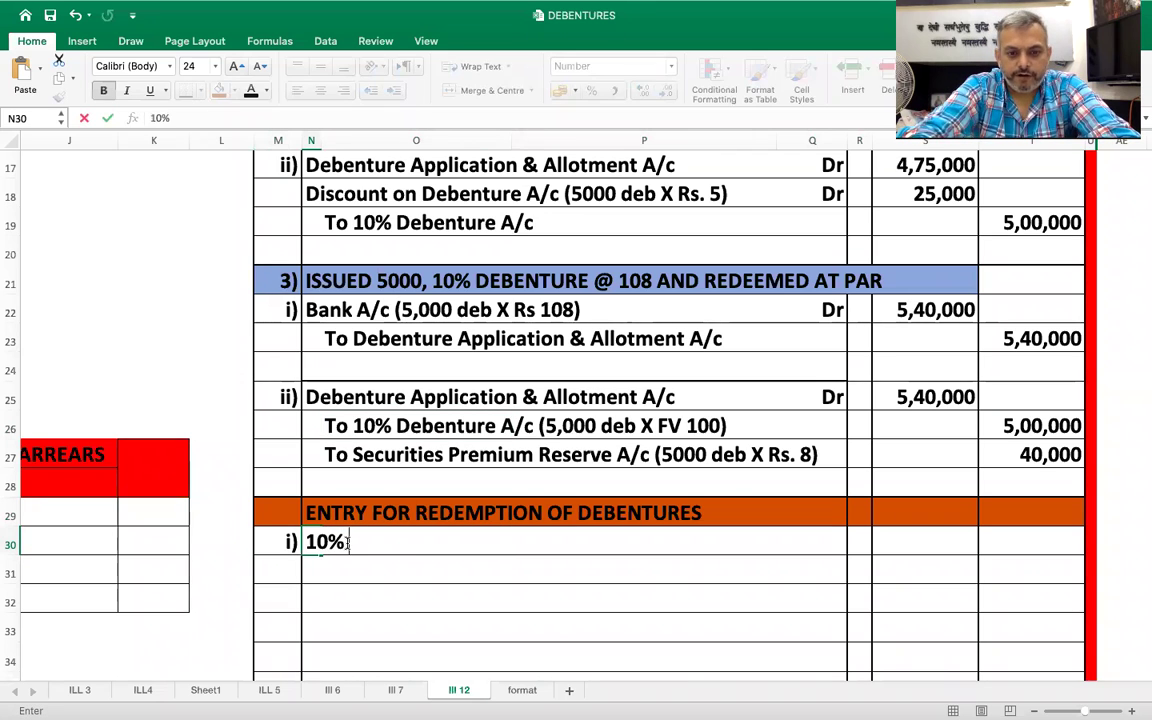
text( Debenture A/c)
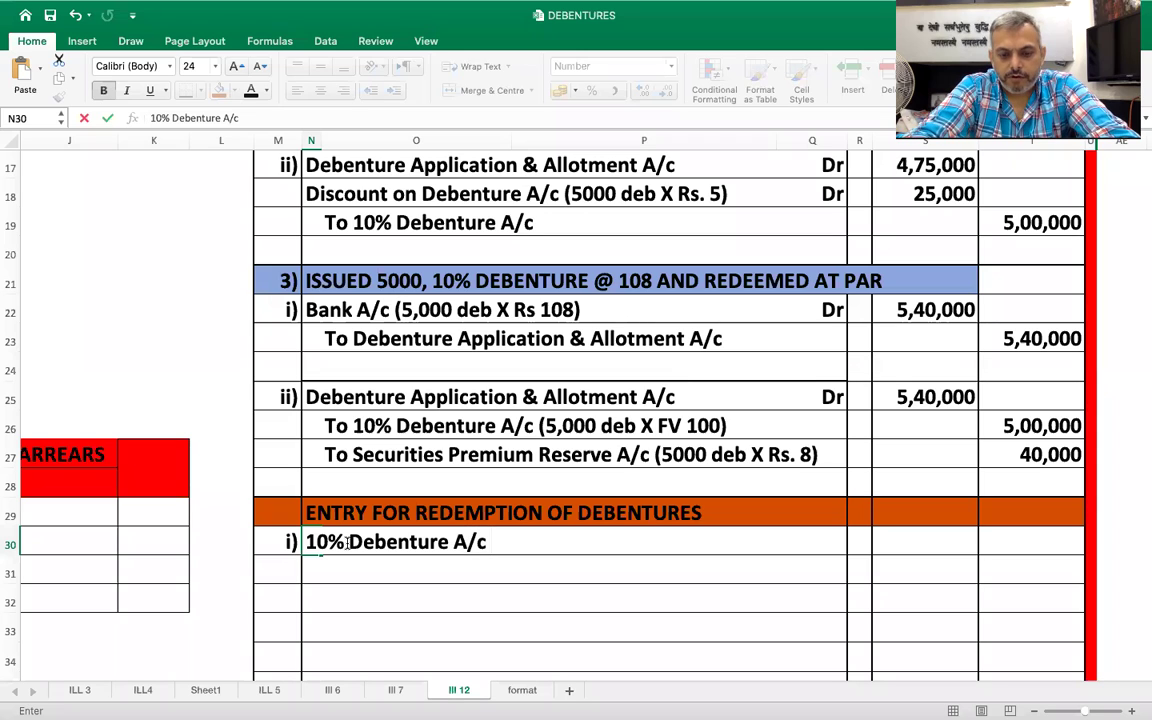
text( ()
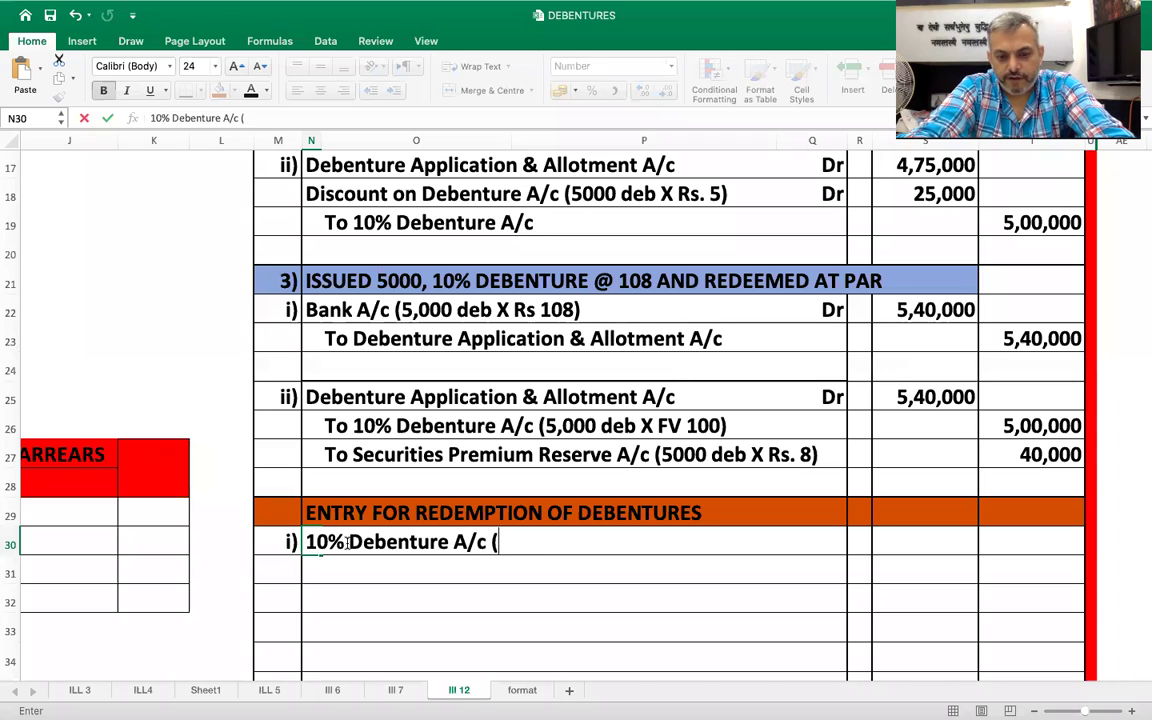
text(5000 X R)
key(BackSpace)
text(FV 100))
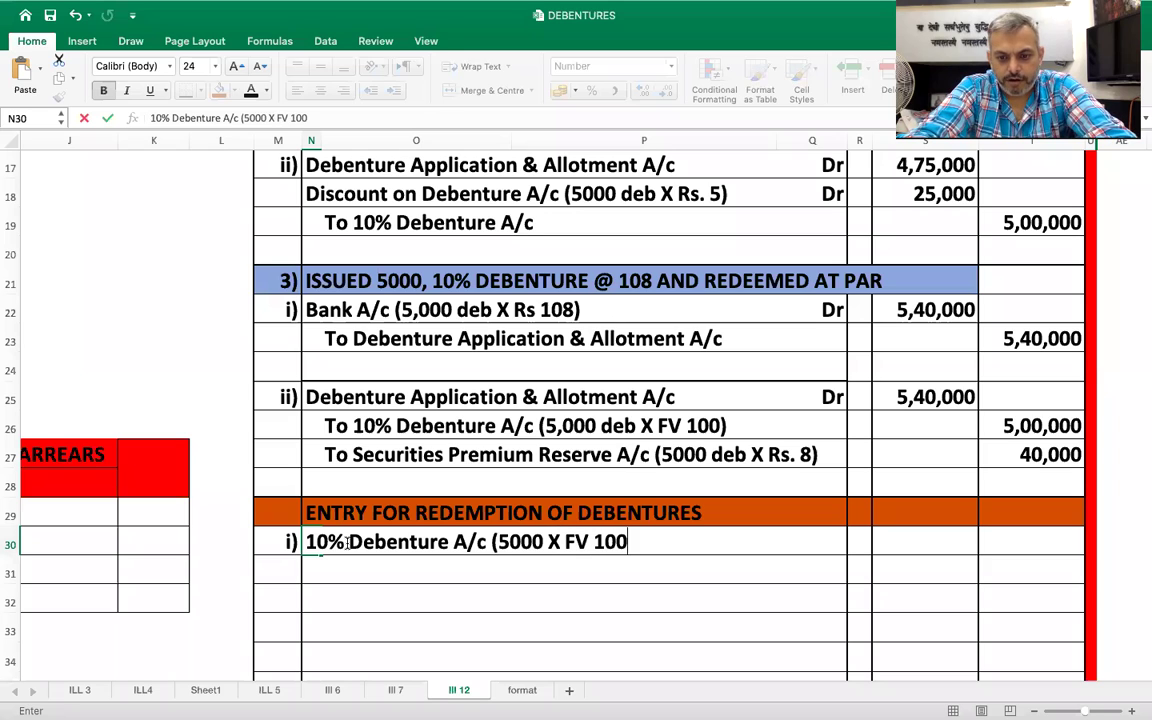
- Mark the 10% Debenture A/c line in row 30 as Dr and enter 5,00,000 as its debit amount in S30
key(Tab)
text(Dr)
key(Tab)
key(Tab)
text(500000)
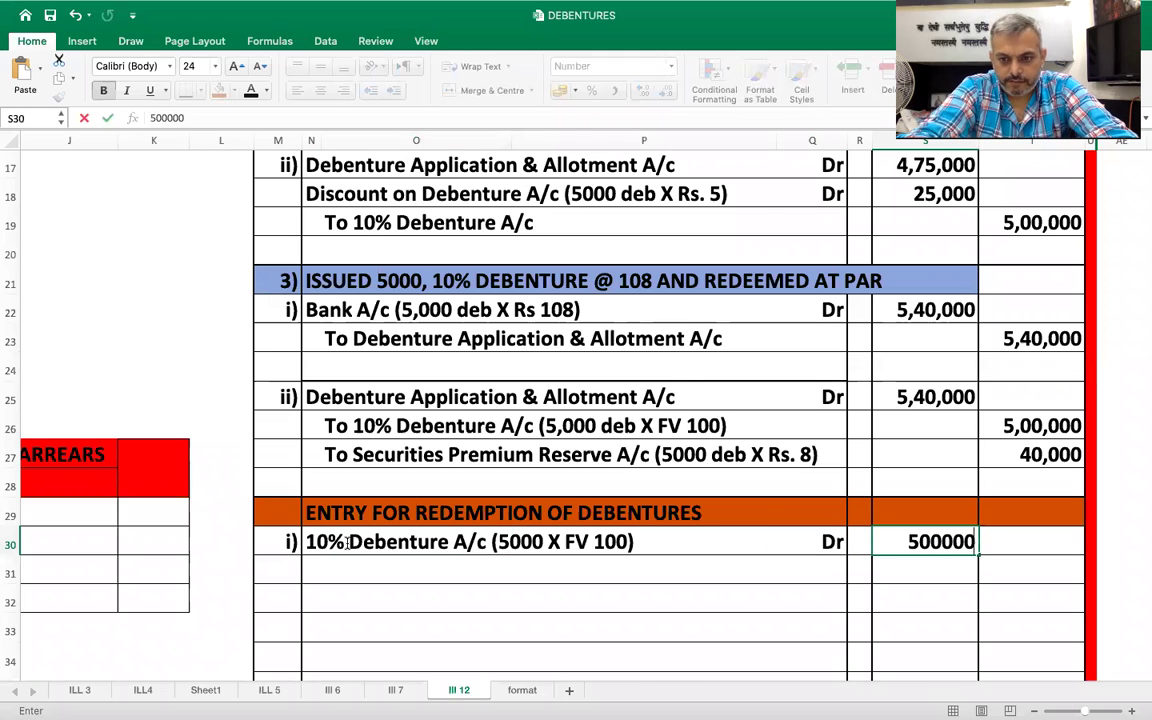
key(Return)
- Enter the credit line "To Debenture Holder A/c" in O31
key(Tab)
text(To Deb)
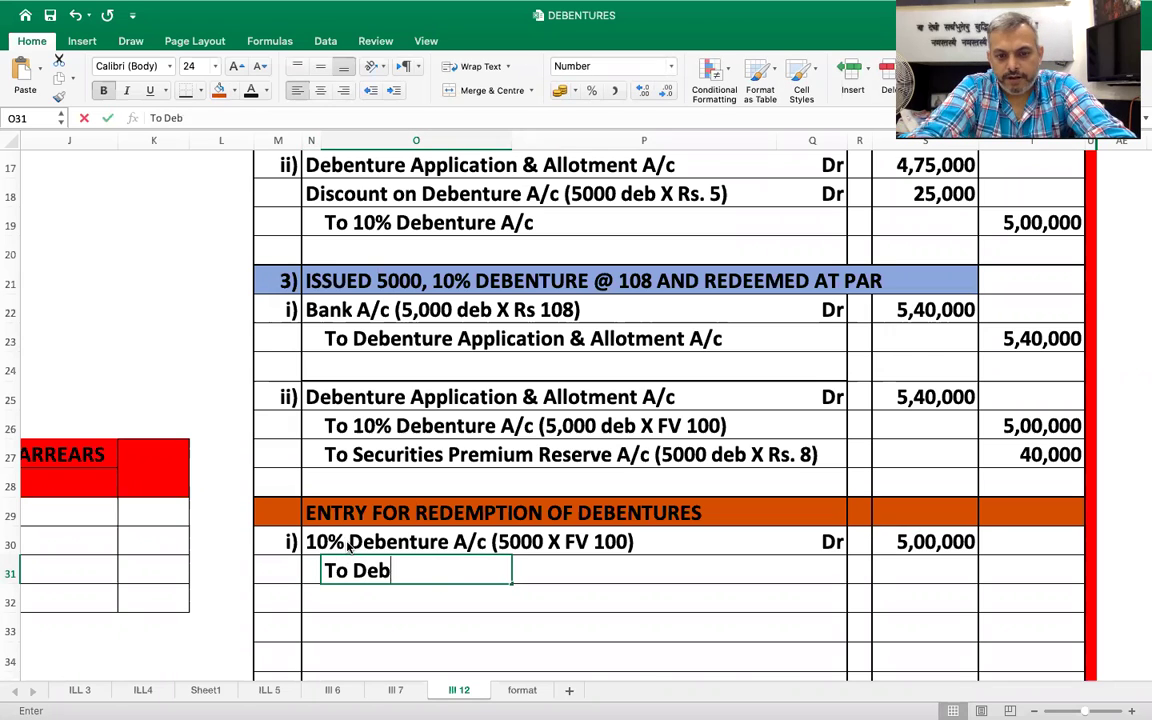
text(enture Holder A/c)
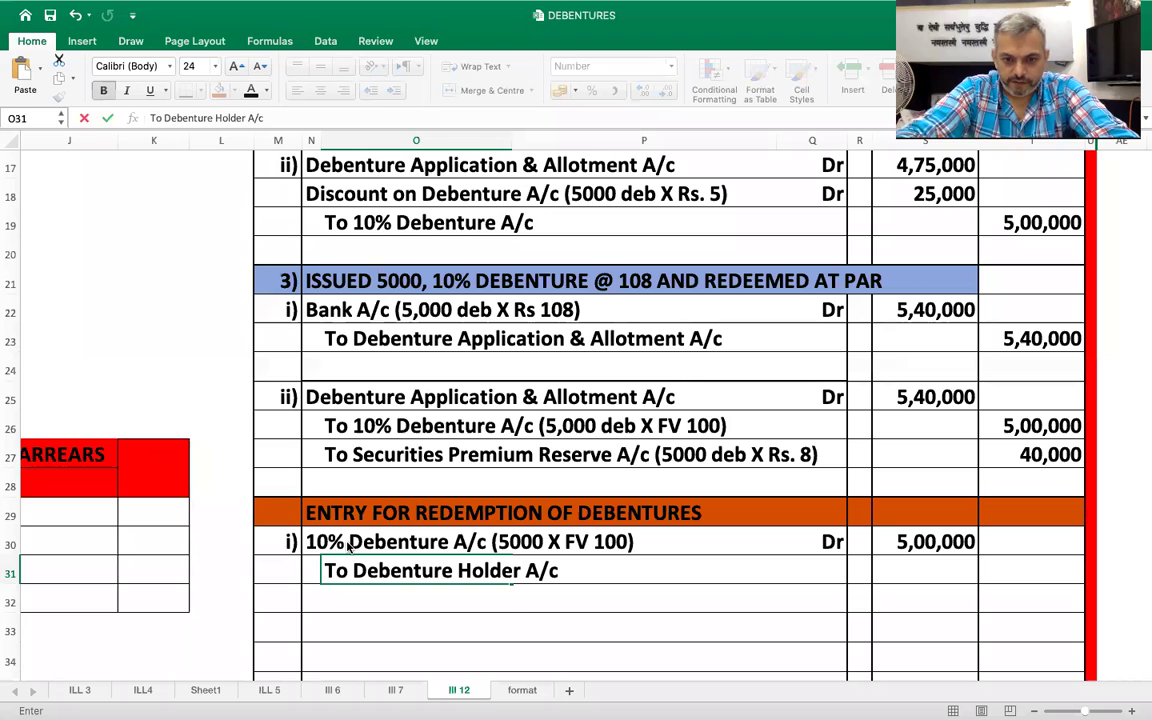
key(Return)
- Enter 5,00,000 as the credit amount for Debenture Holder A/c in T31
key(Up)
key(Right)
key(Right)
key(Right)
key(Right)
key(Right)
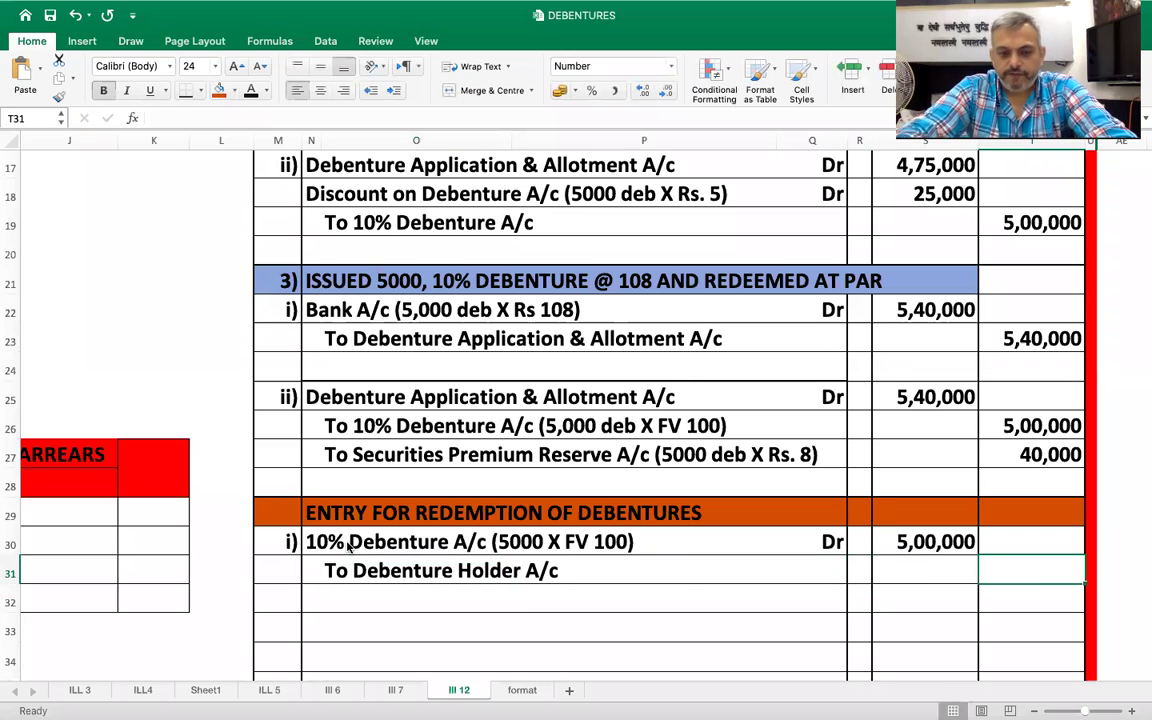
text(500000)
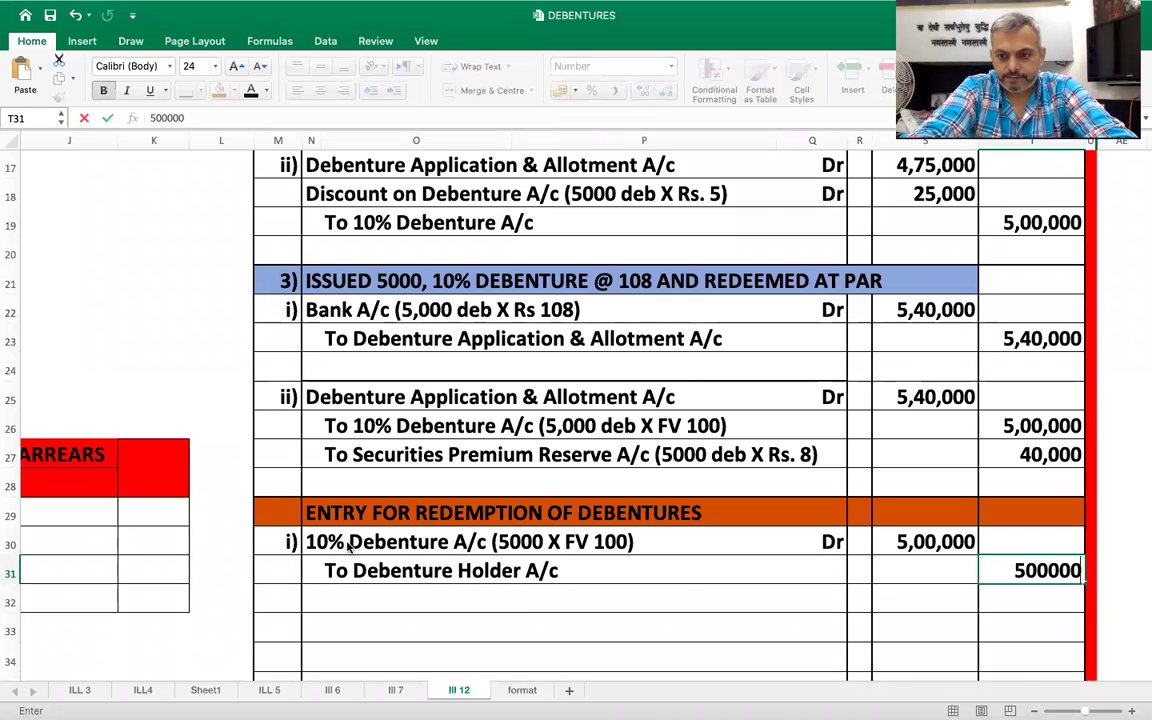
key(Return)
- Close the first redemption entry with a bottom border across N32:Q32
key(Left)
key(Left)
key(Left)
key(Left)
key(Left)
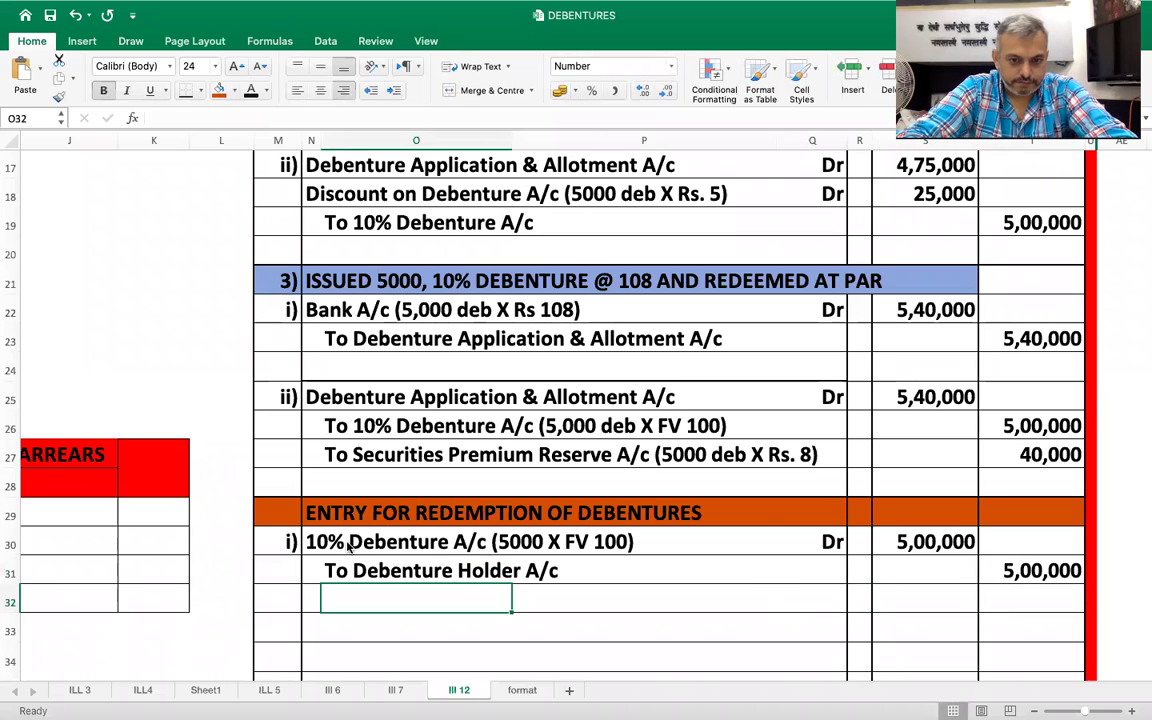
key(Left)
key(shift+Right)
key(shift+Right)
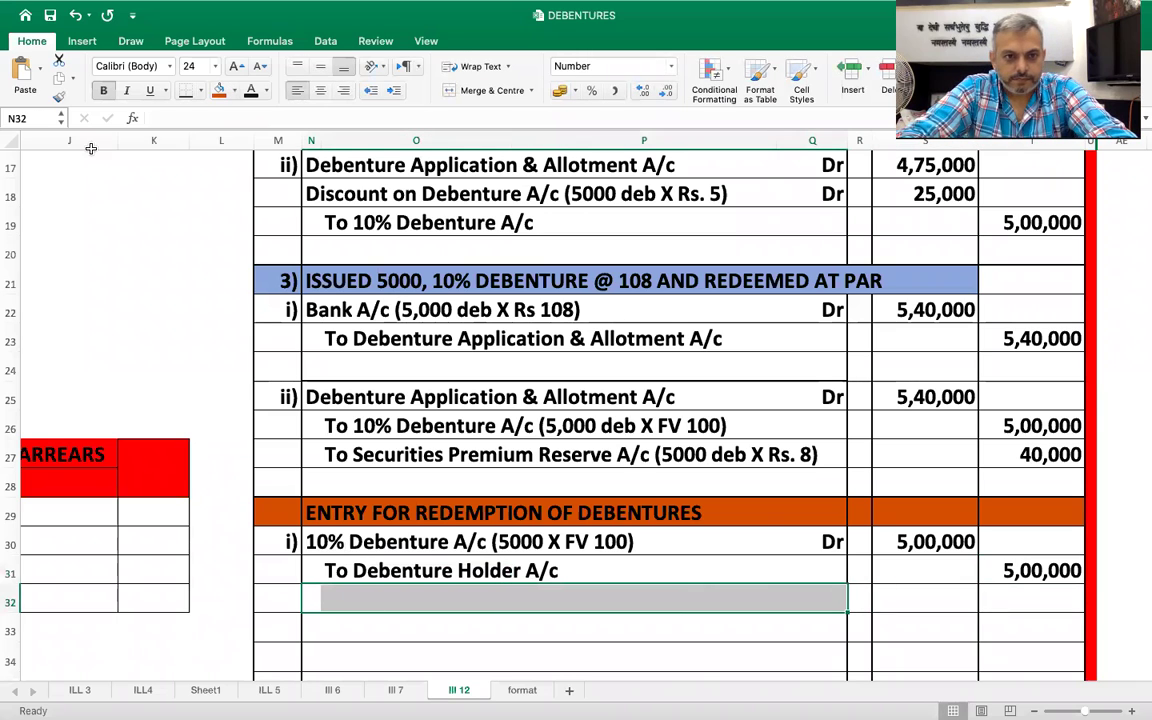
- Number the second redemption entry "ii)" in M33 and enter "Debenture Holder A/c" in N33
click(284, 626)
text(ii))
key(Right)
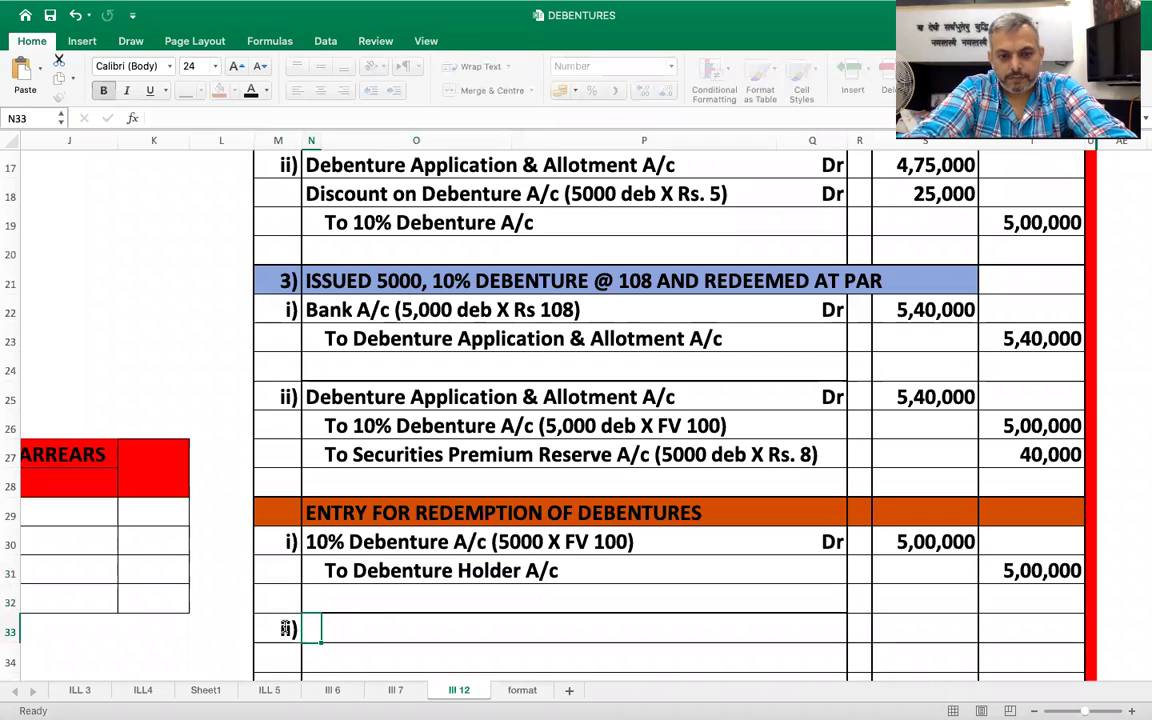
text(De)
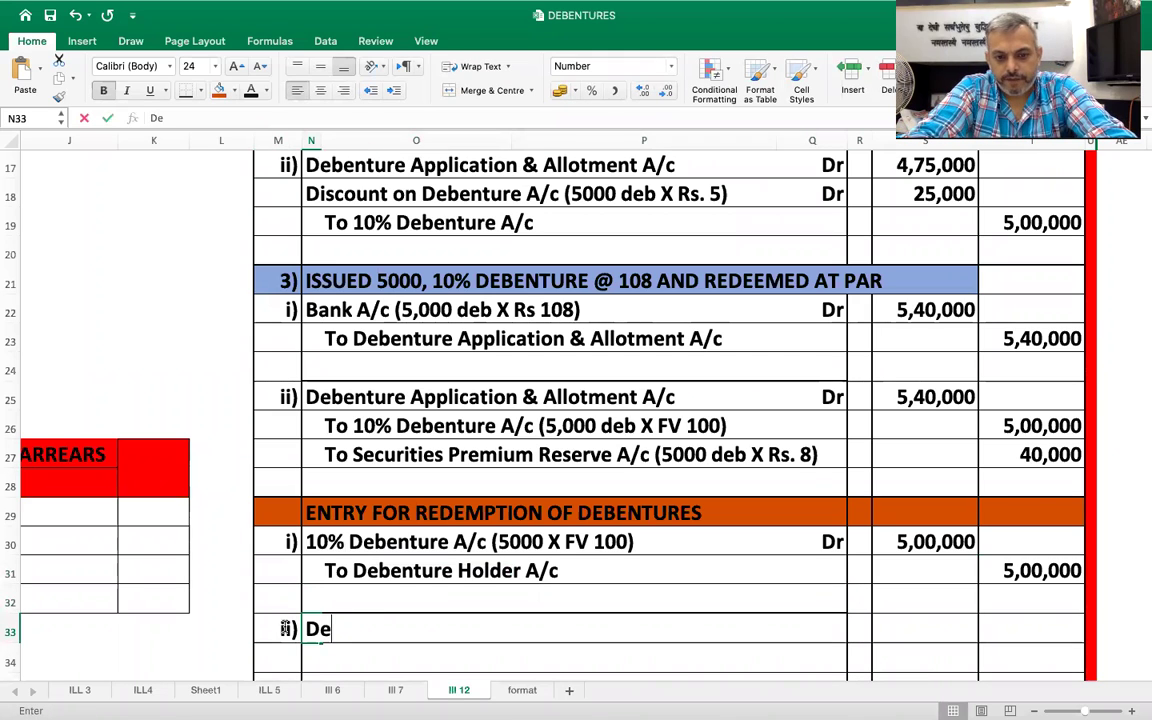
text(benture Holder A/c)
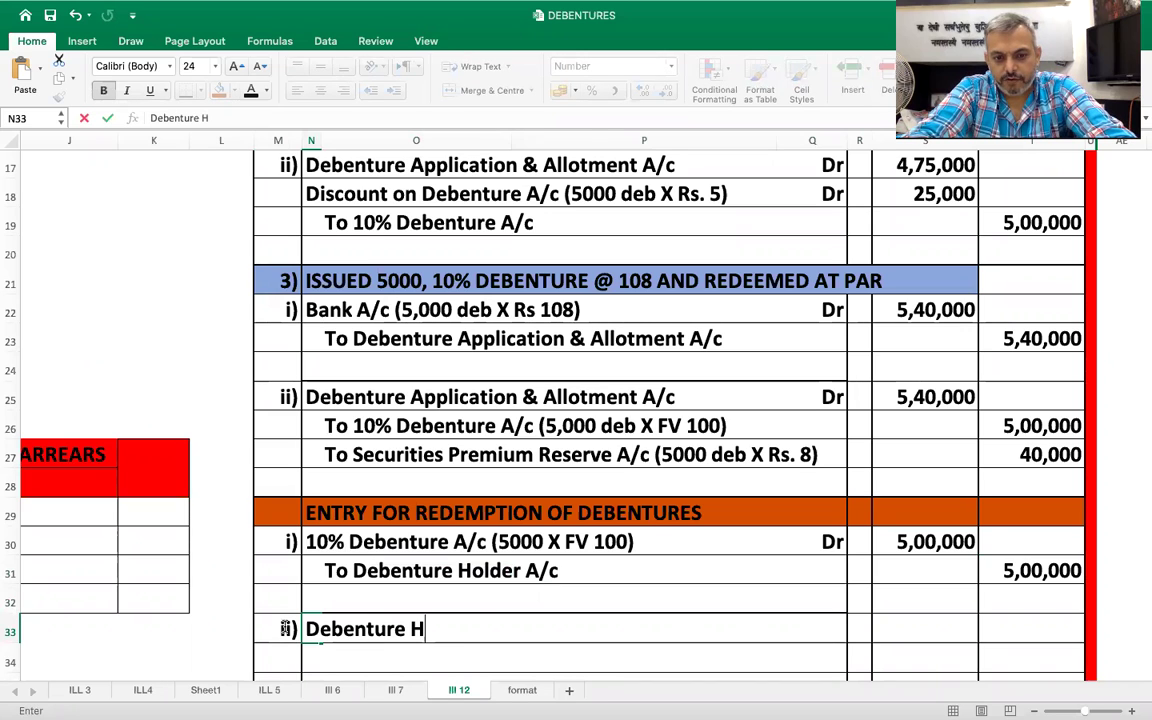
- Mark the Debenture Holder A/c line in row 33 as Dr and enter 5,00,000 as its debit amount in S33
key(Right)
key(Right)
key(Right)
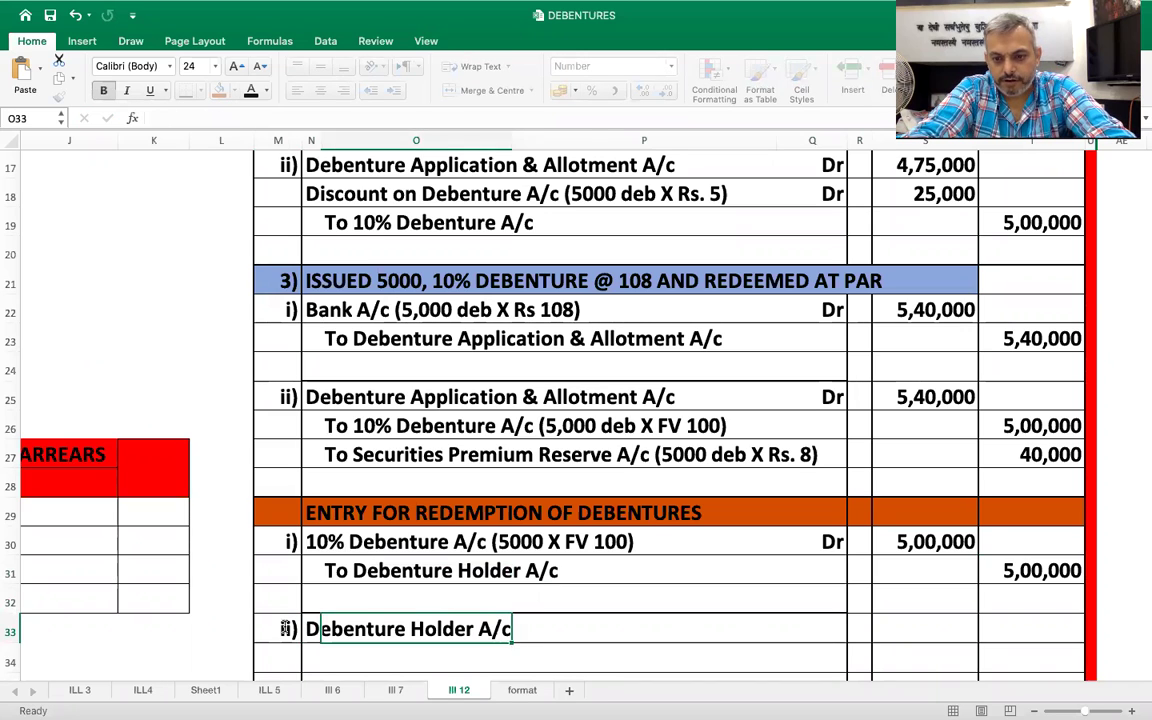
text(Dr)
key(Right)
key(Right)
text(500000)
key(Return)
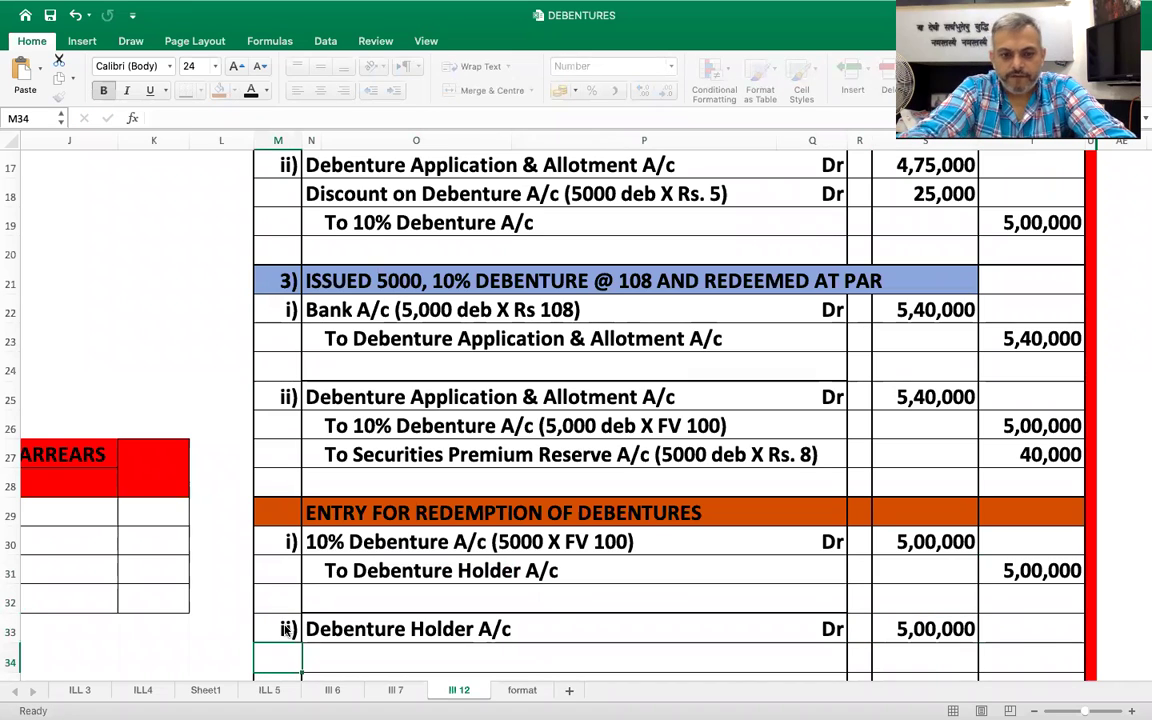
- Enter the credit line "To Bank A/c (5000 deb X Rs. 100 FV)" in O34 under the second redemption entry
key(Right)
text(TO)
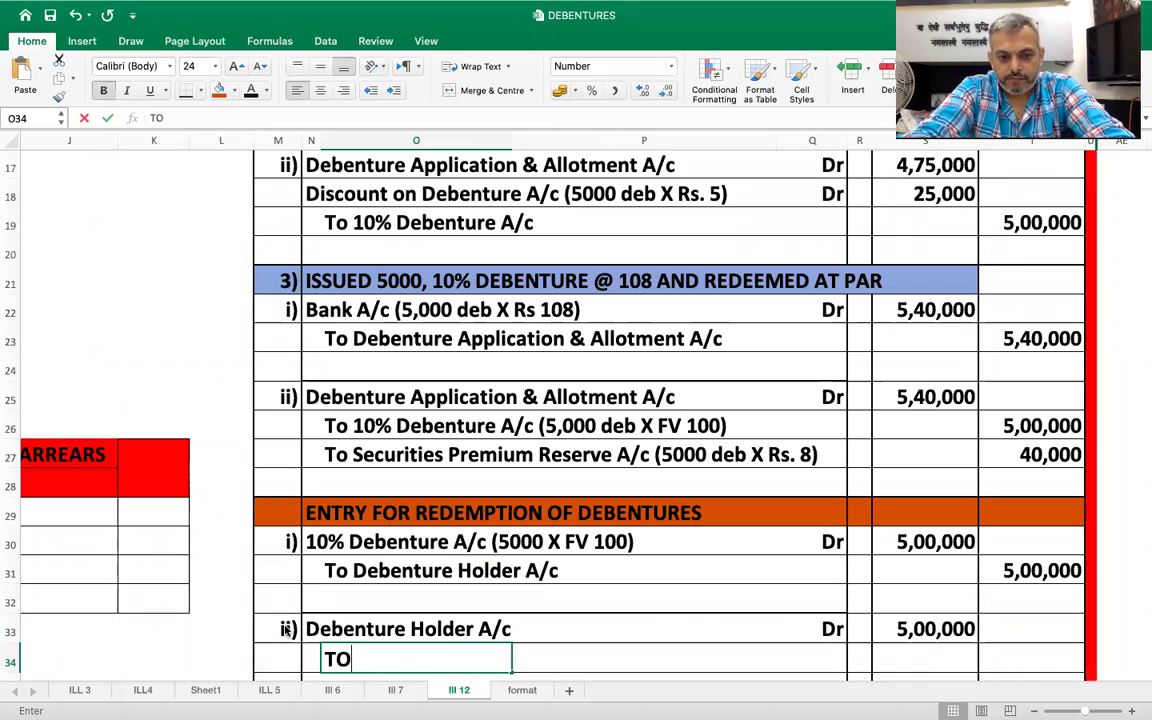
key(BackSpace)
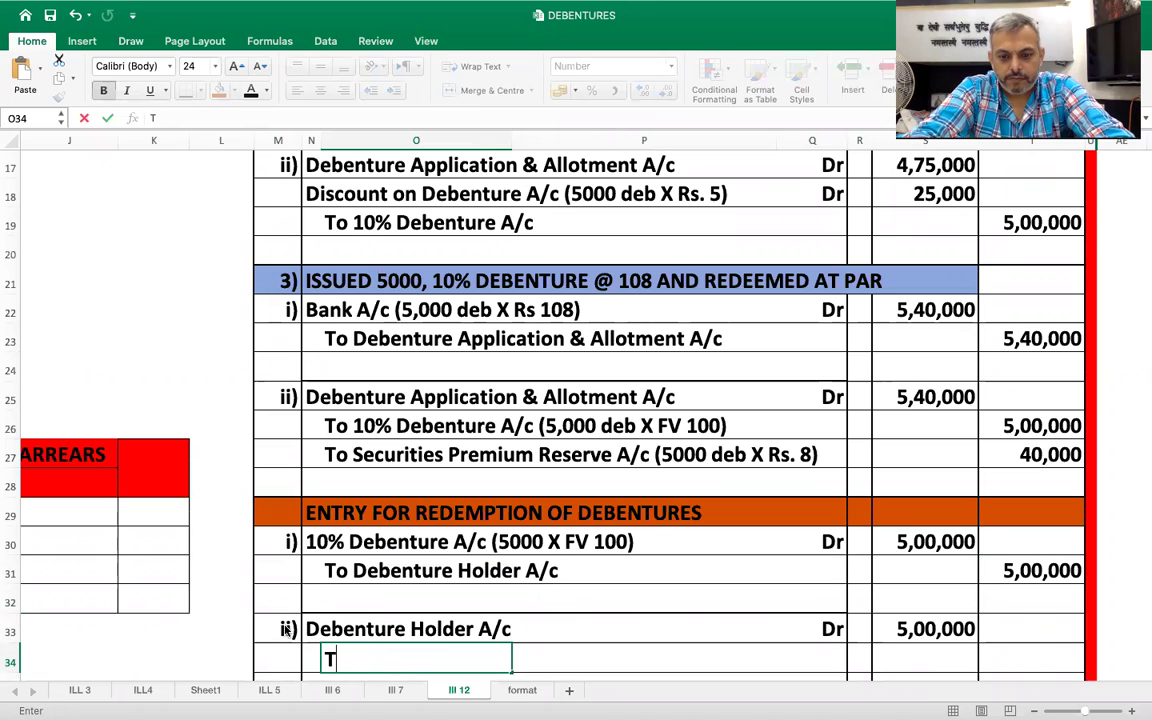
text(o Bank)
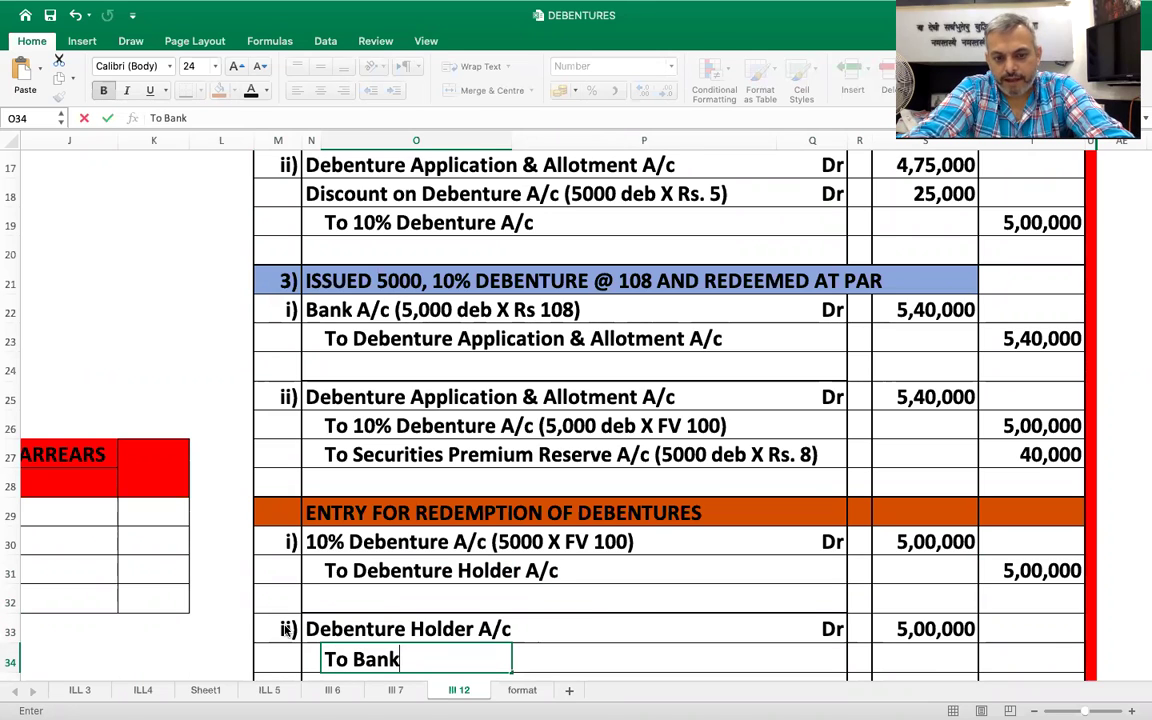
text( A/c ()
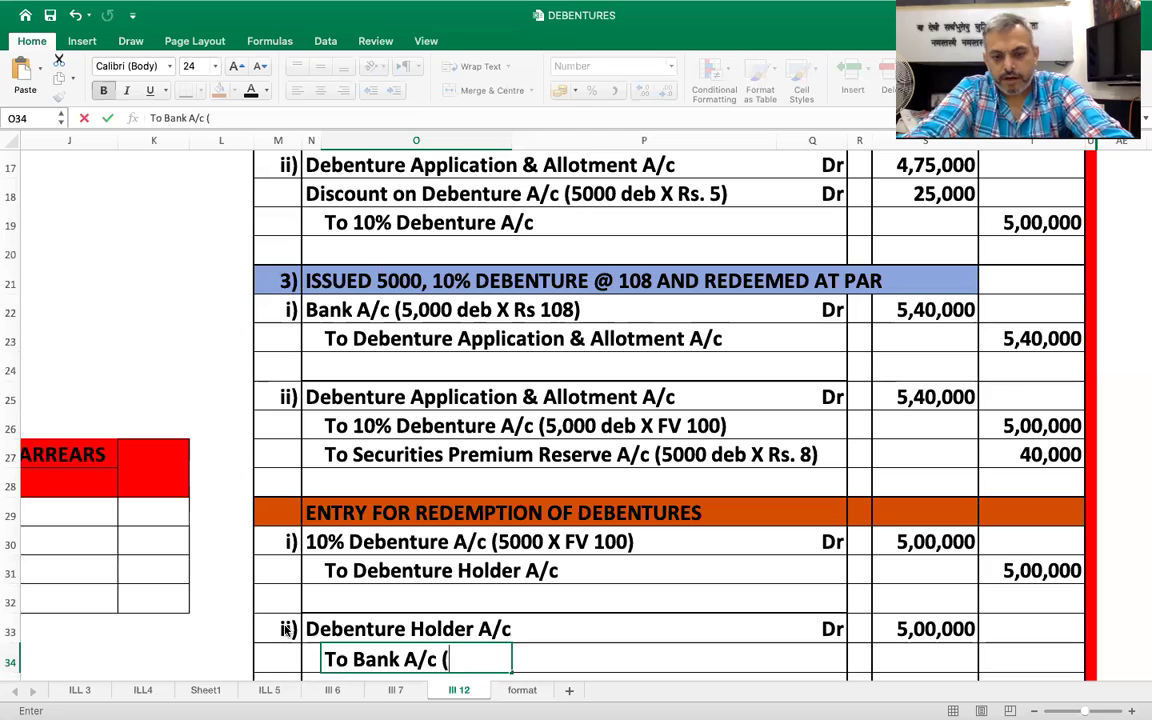
text(5000 deb)
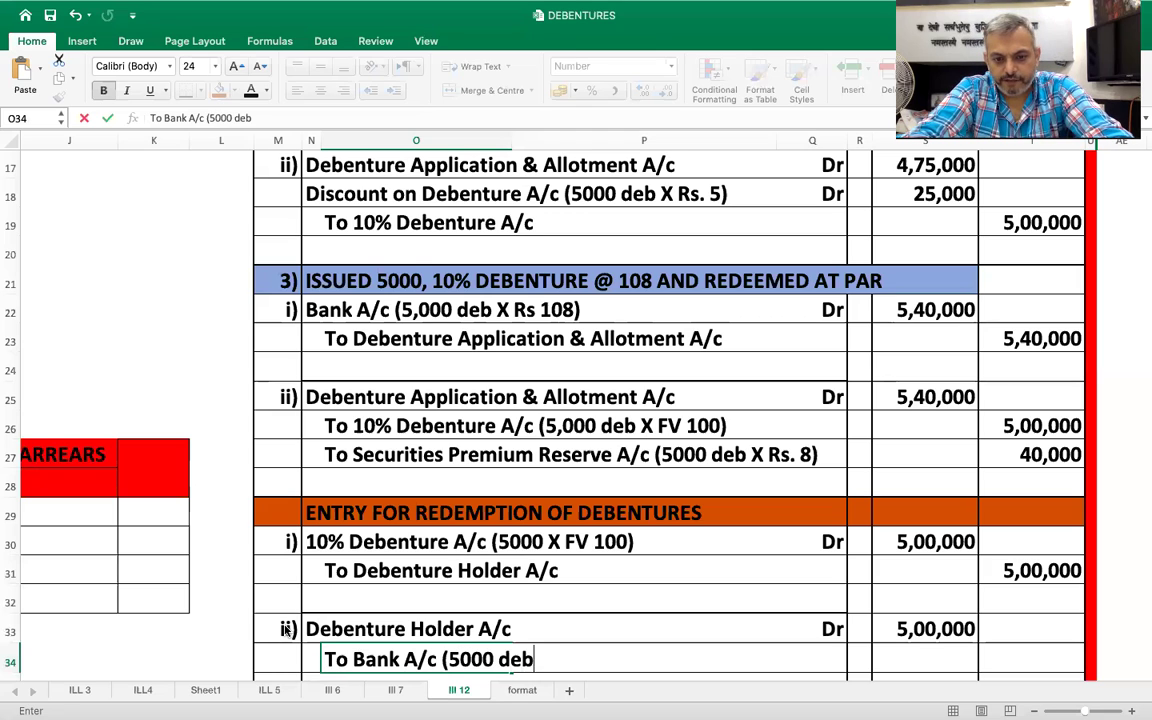
text( X Rs. 1)
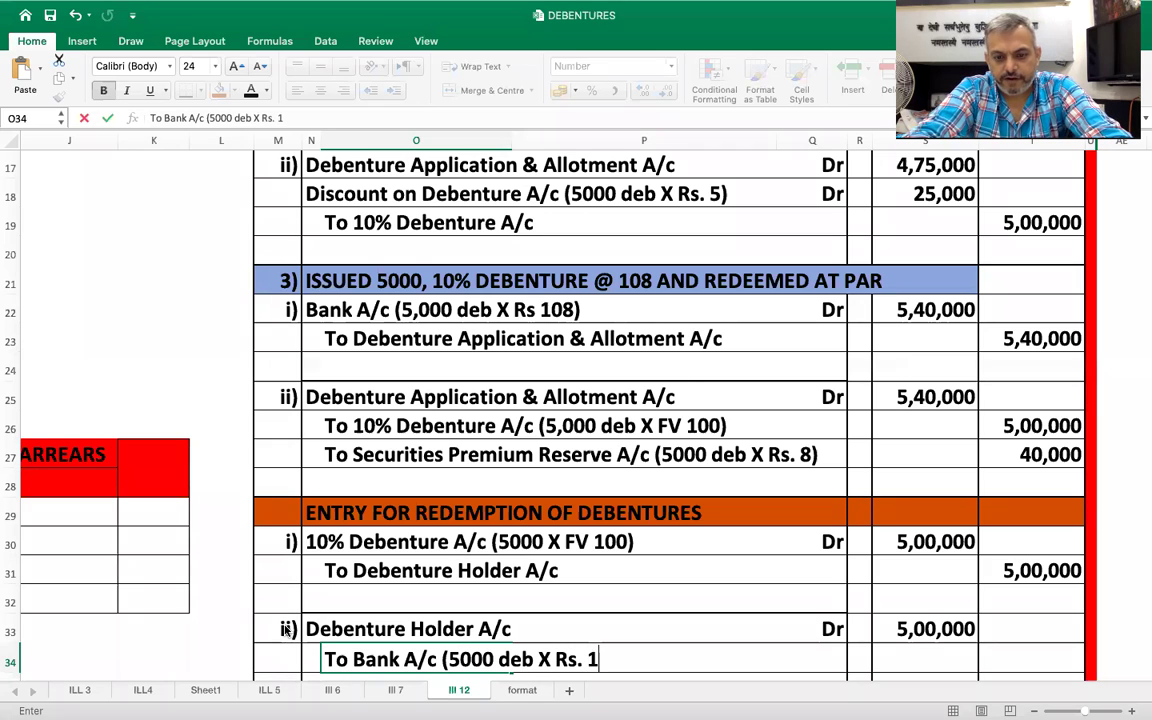
text(00 FV))
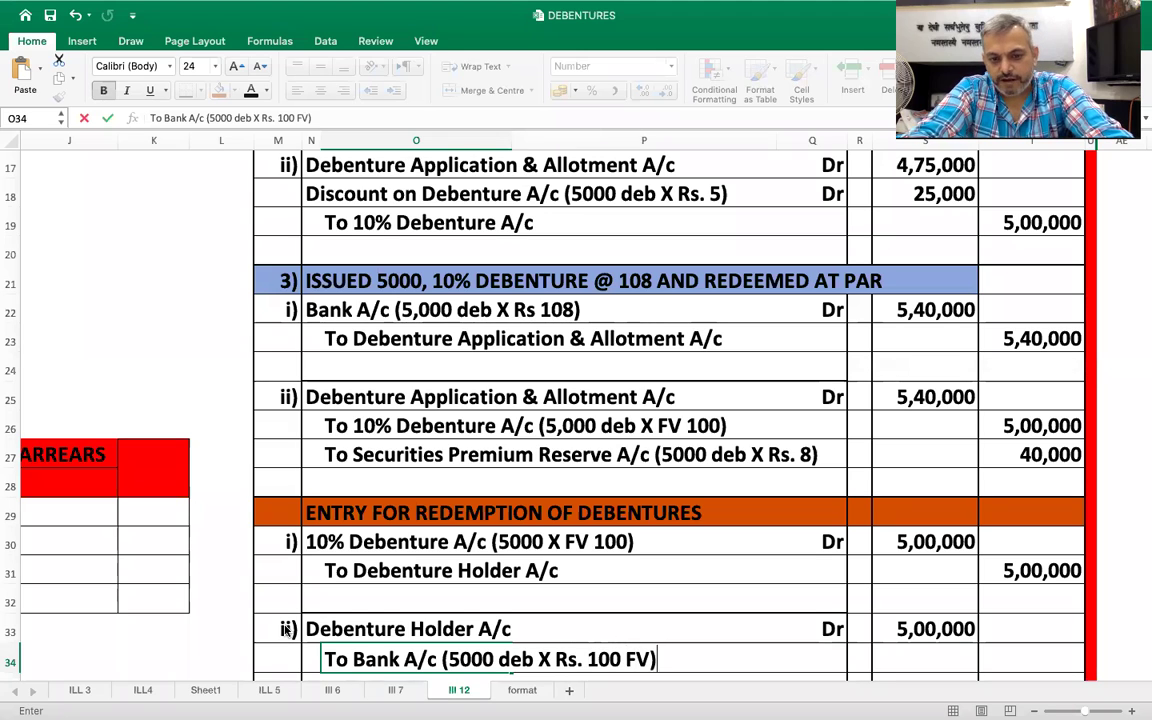
- Enter 5,00,000 as the credit amount for Bank A/c in T34
key(Tab)
key(Tab)
key(Tab)
text(5,00,00)
text(00000)
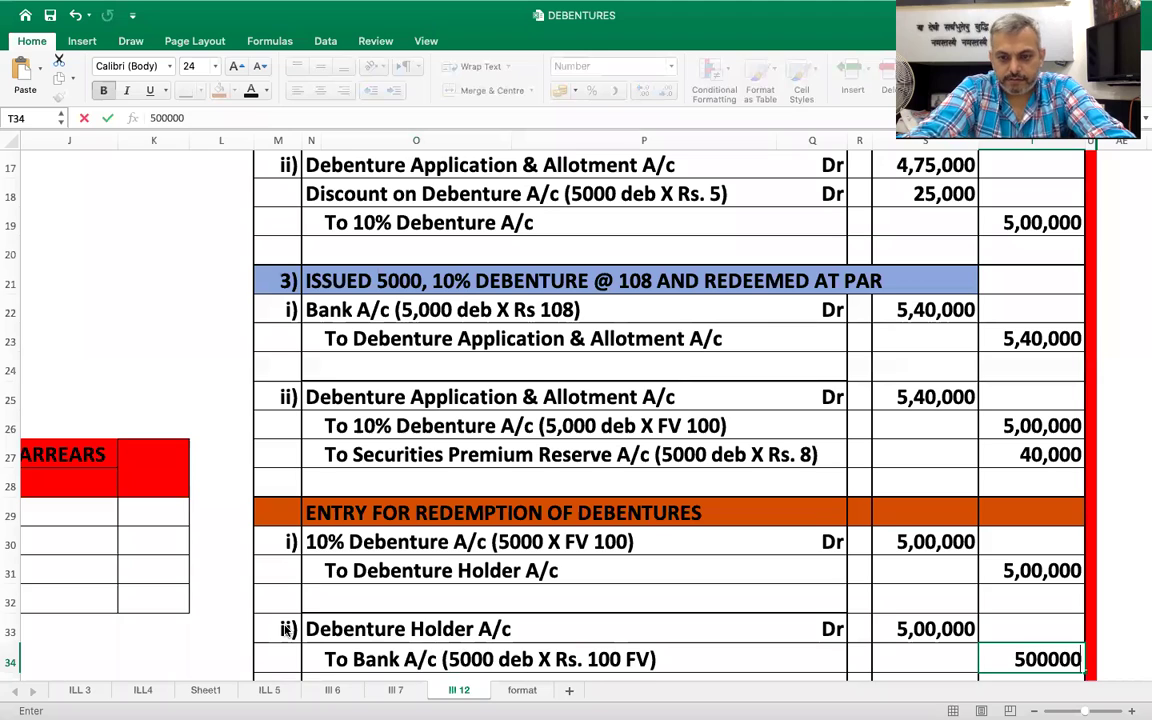
key(Return)
- Close the second redemption entry with a bottom border across M35:T35
key(Left)
key(Left)
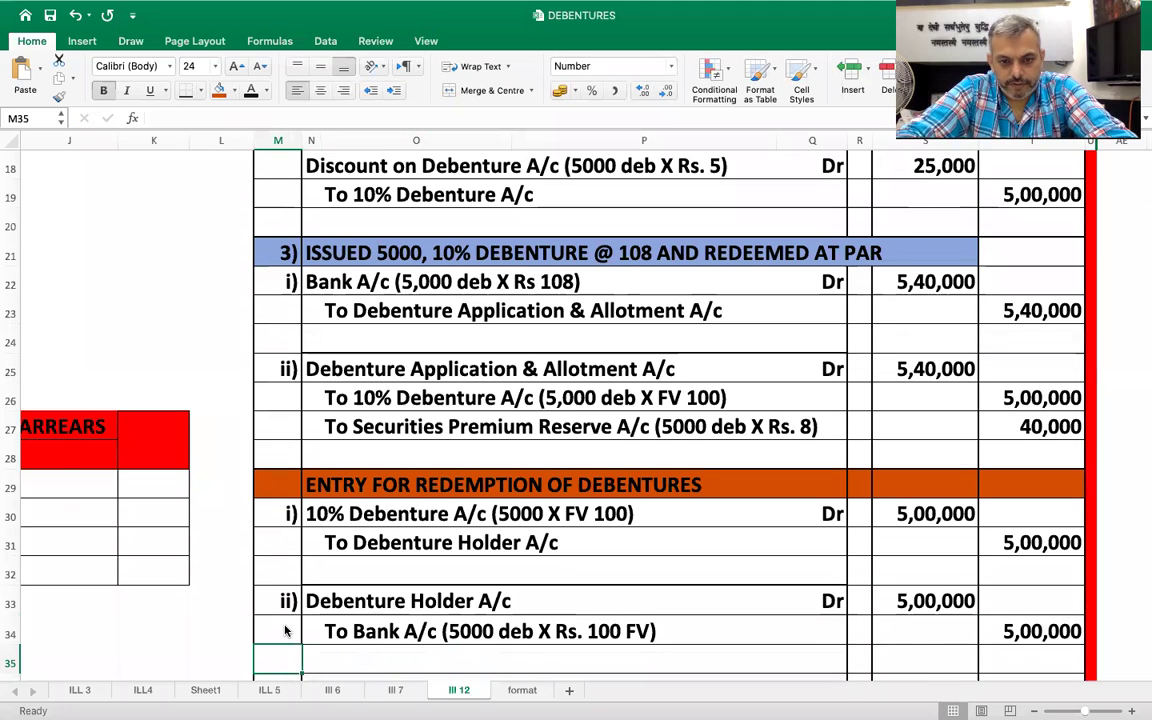
key(shift+Right)
key(shift+Right)
key(shift+Right)
key(shift+Right)
key(shift+Right)
key(shift+Right)
key(shift+Right)
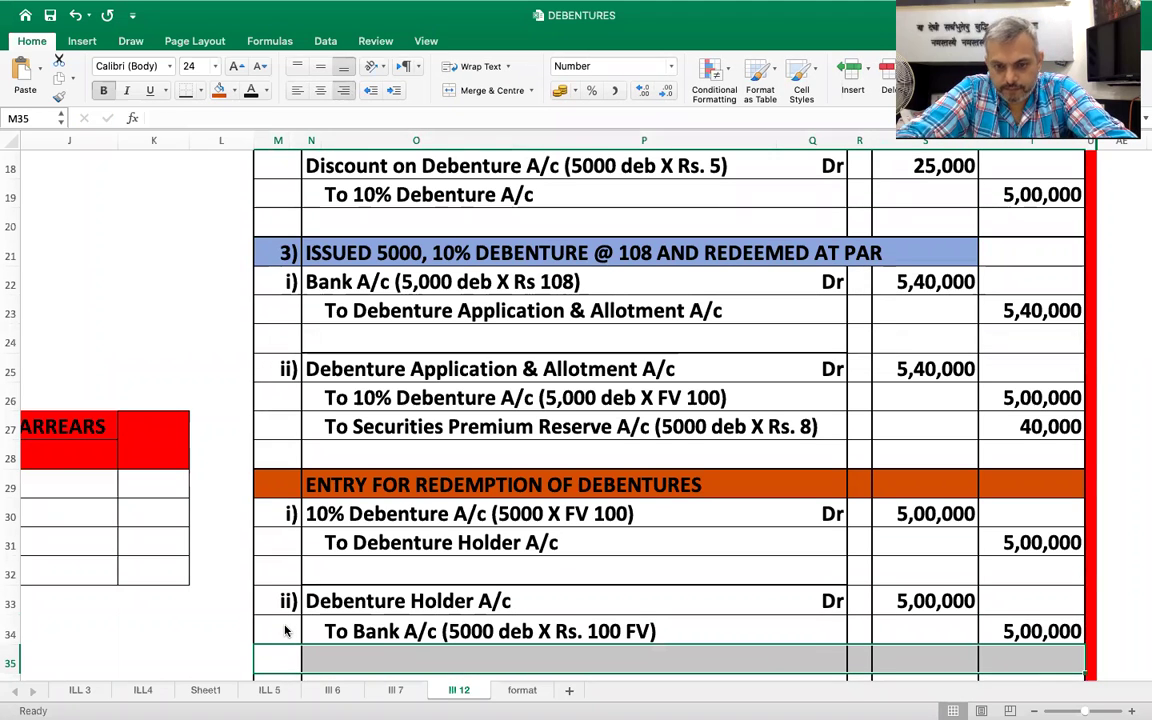
click(185, 94)
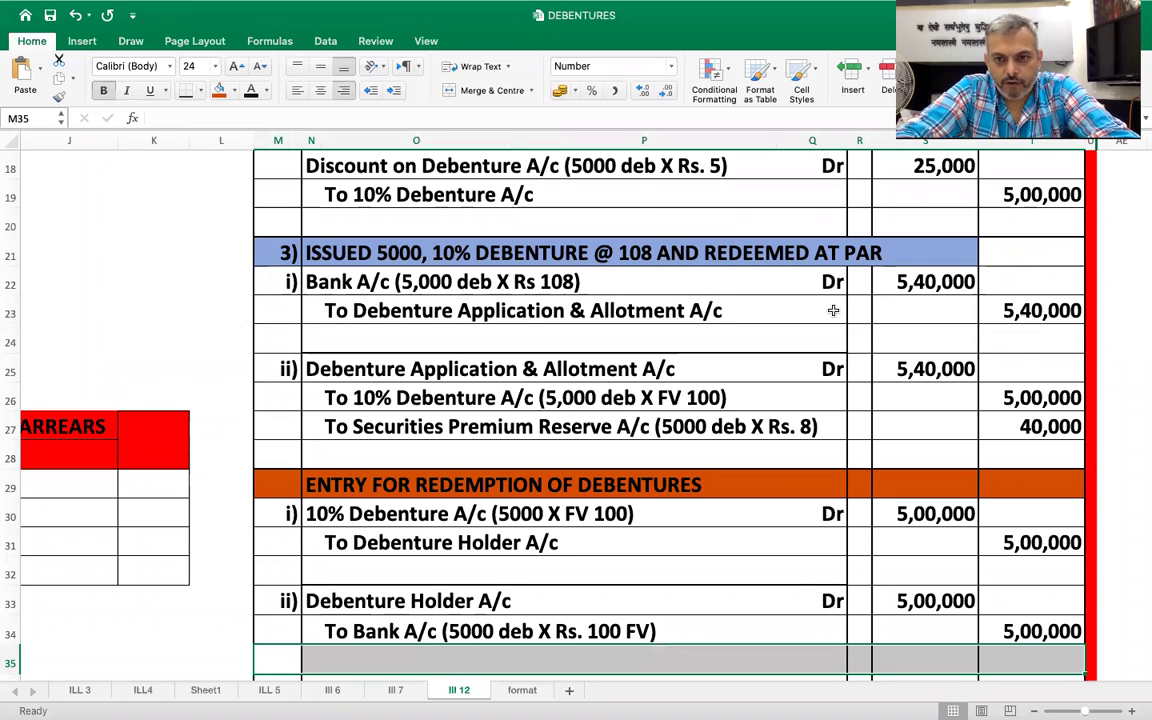
- Review the completed journal, examining the issue entries for the debenture cases and the amounts beside them
scroll(833, 310, right, 3)
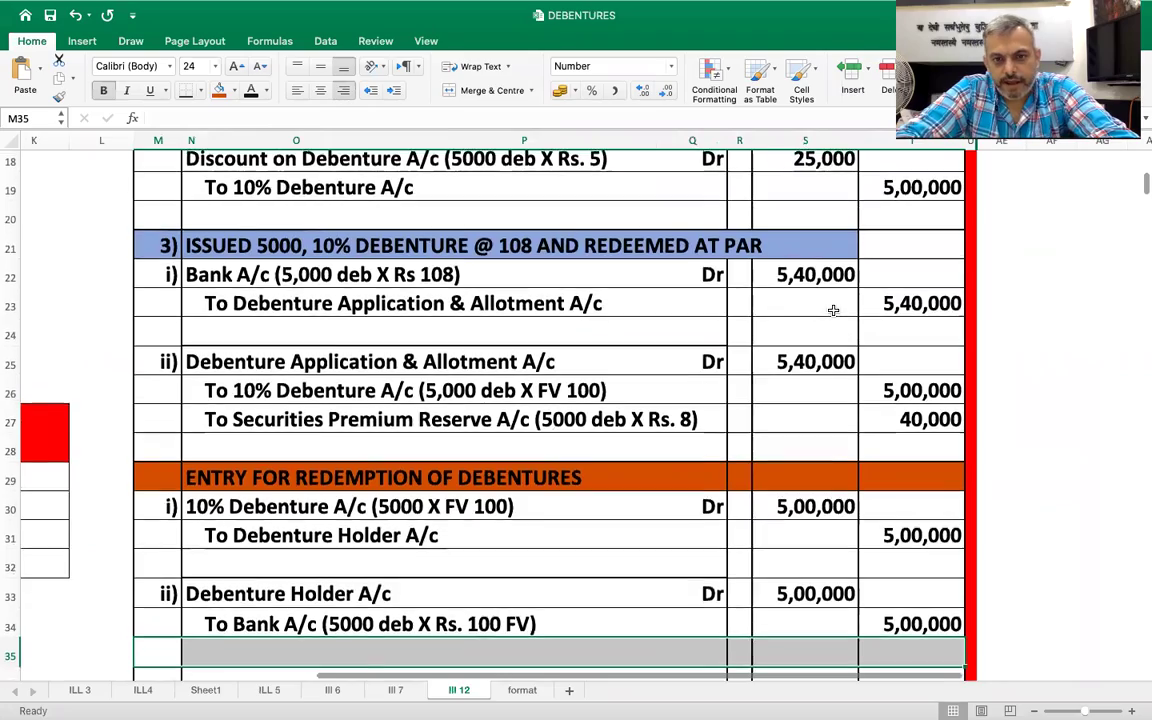
scroll(833, 310, up, 5)
scroll(833, 310, down, 3)
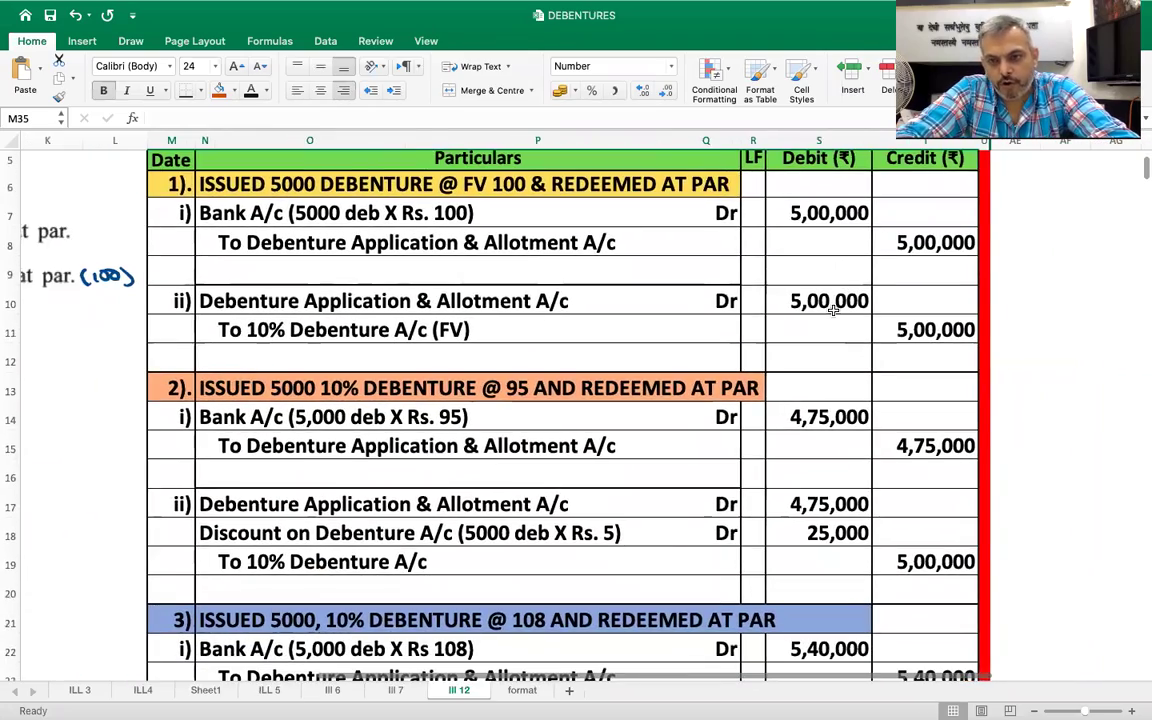
scroll(833, 310, down, 1)
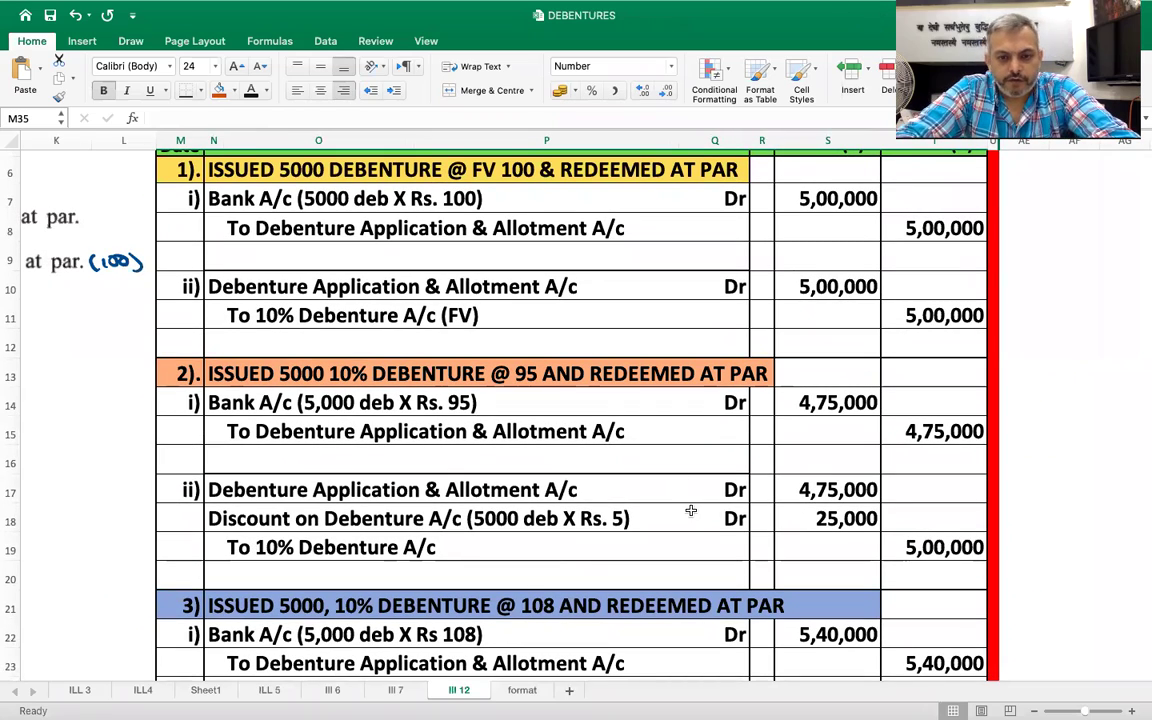
scroll(690, 511, up, 5)
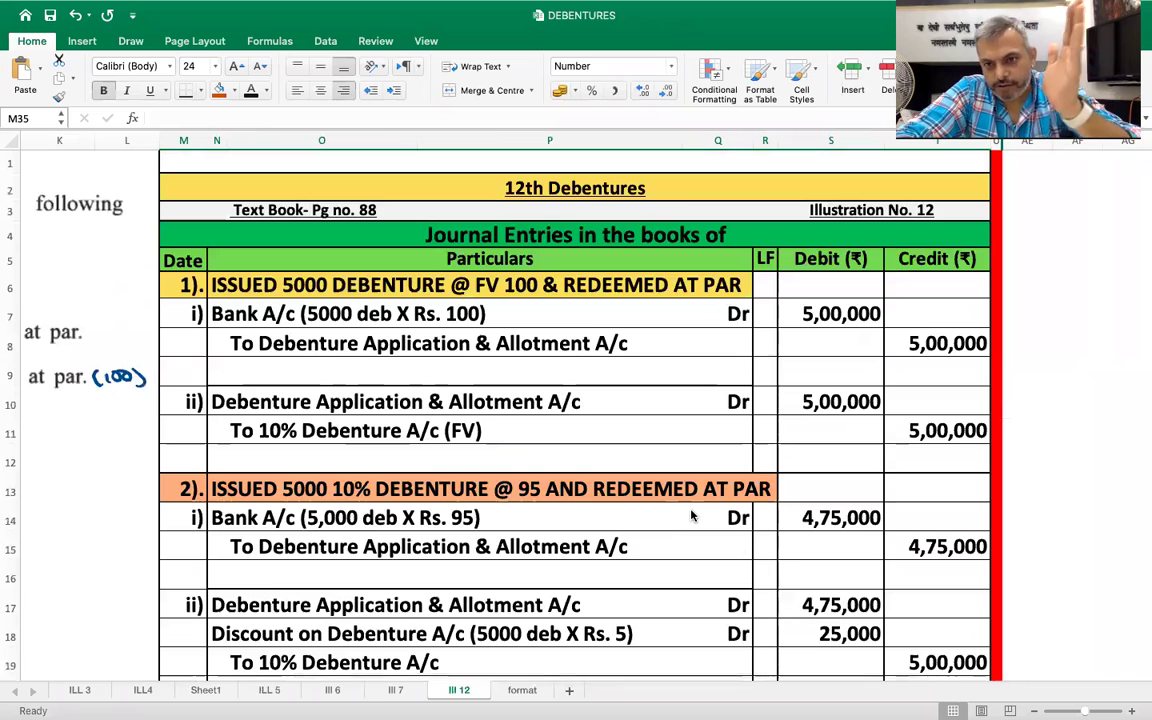
scroll(690, 515, left, 2)
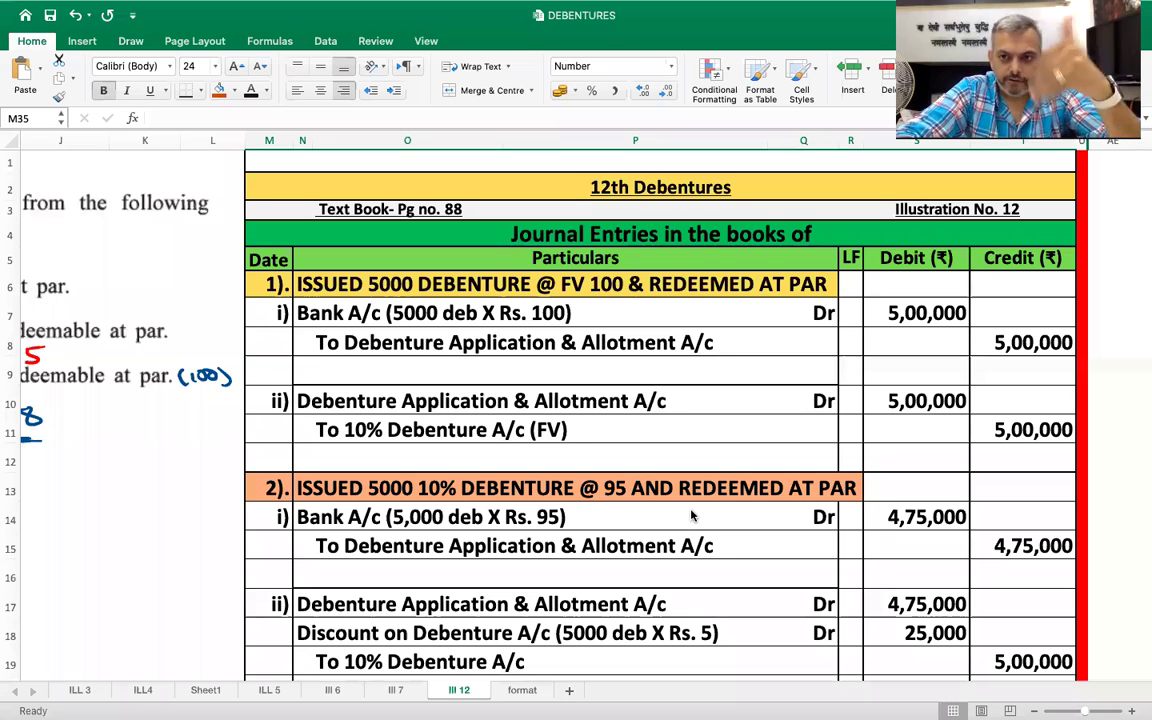
scroll(690, 515, right, 1)
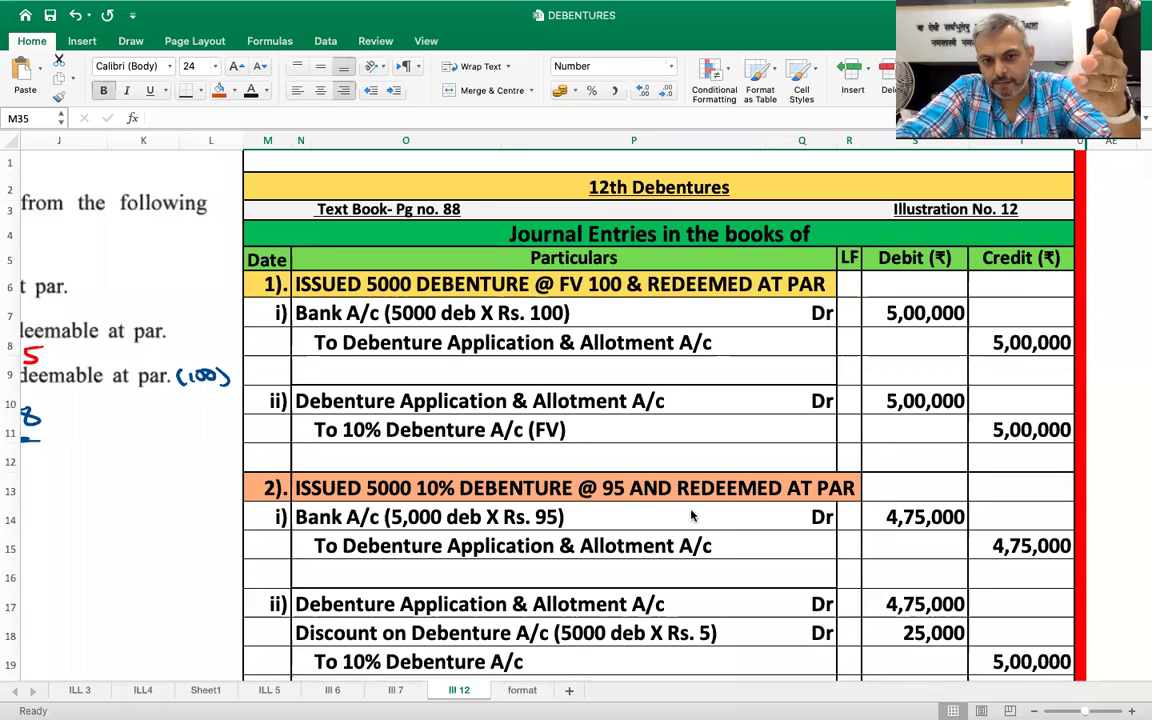